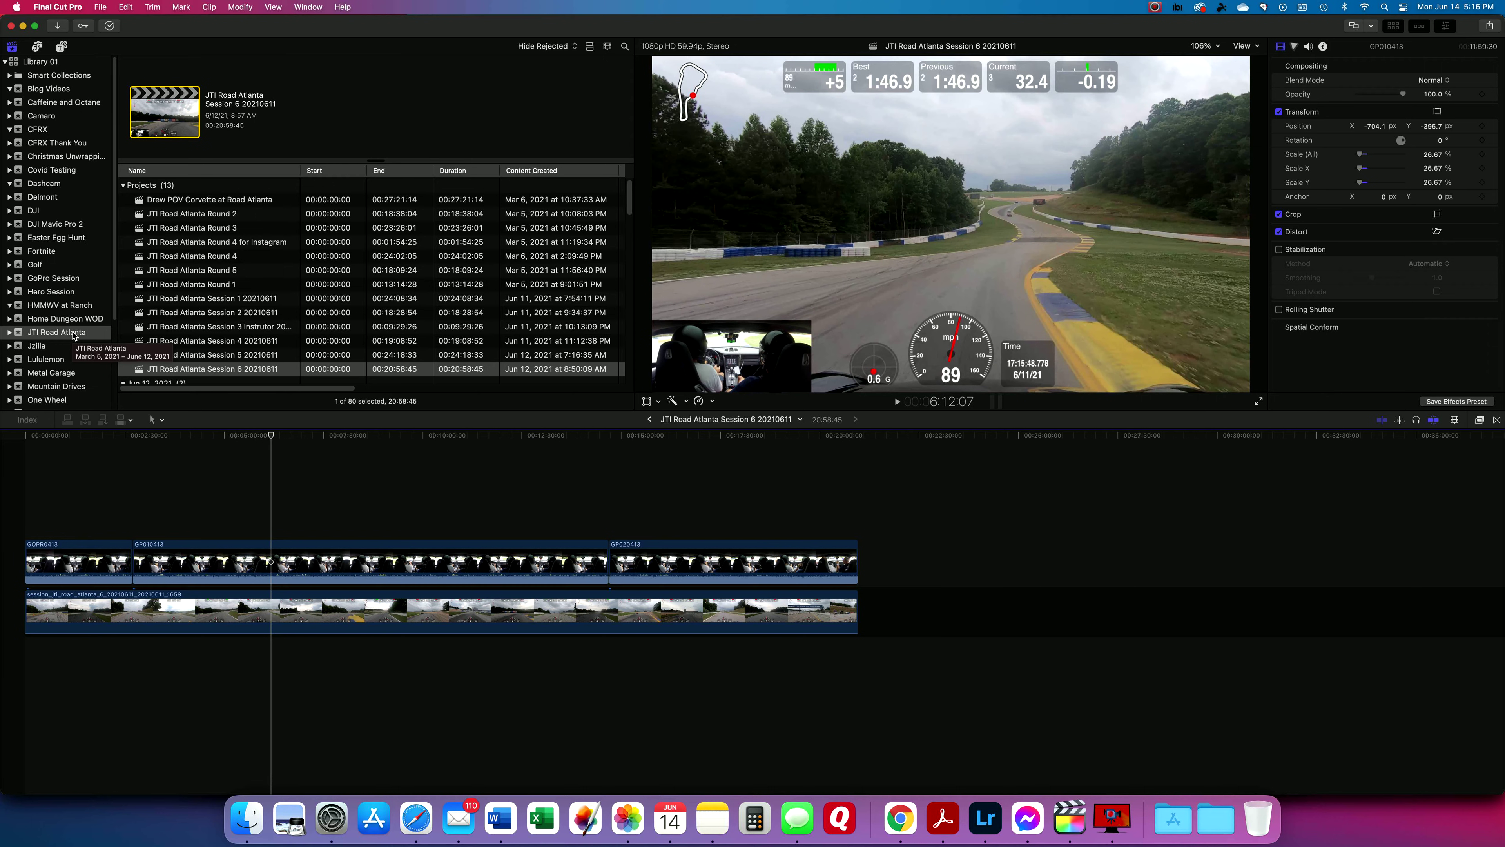
- Create a new project named Demo in the JTI Road Atlanta event
right_click(74, 335)
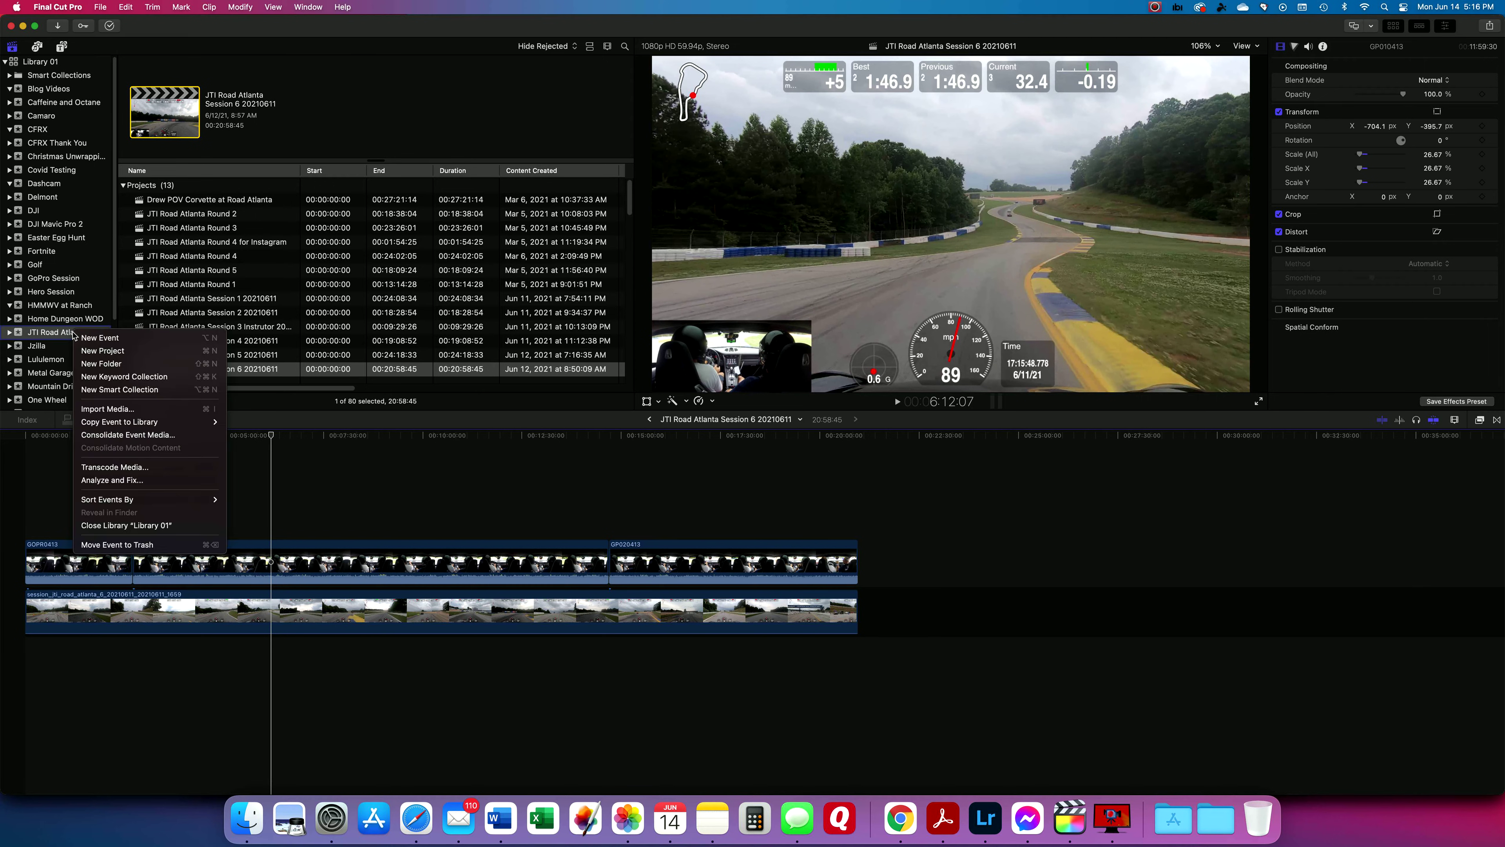
left_click(83, 350)
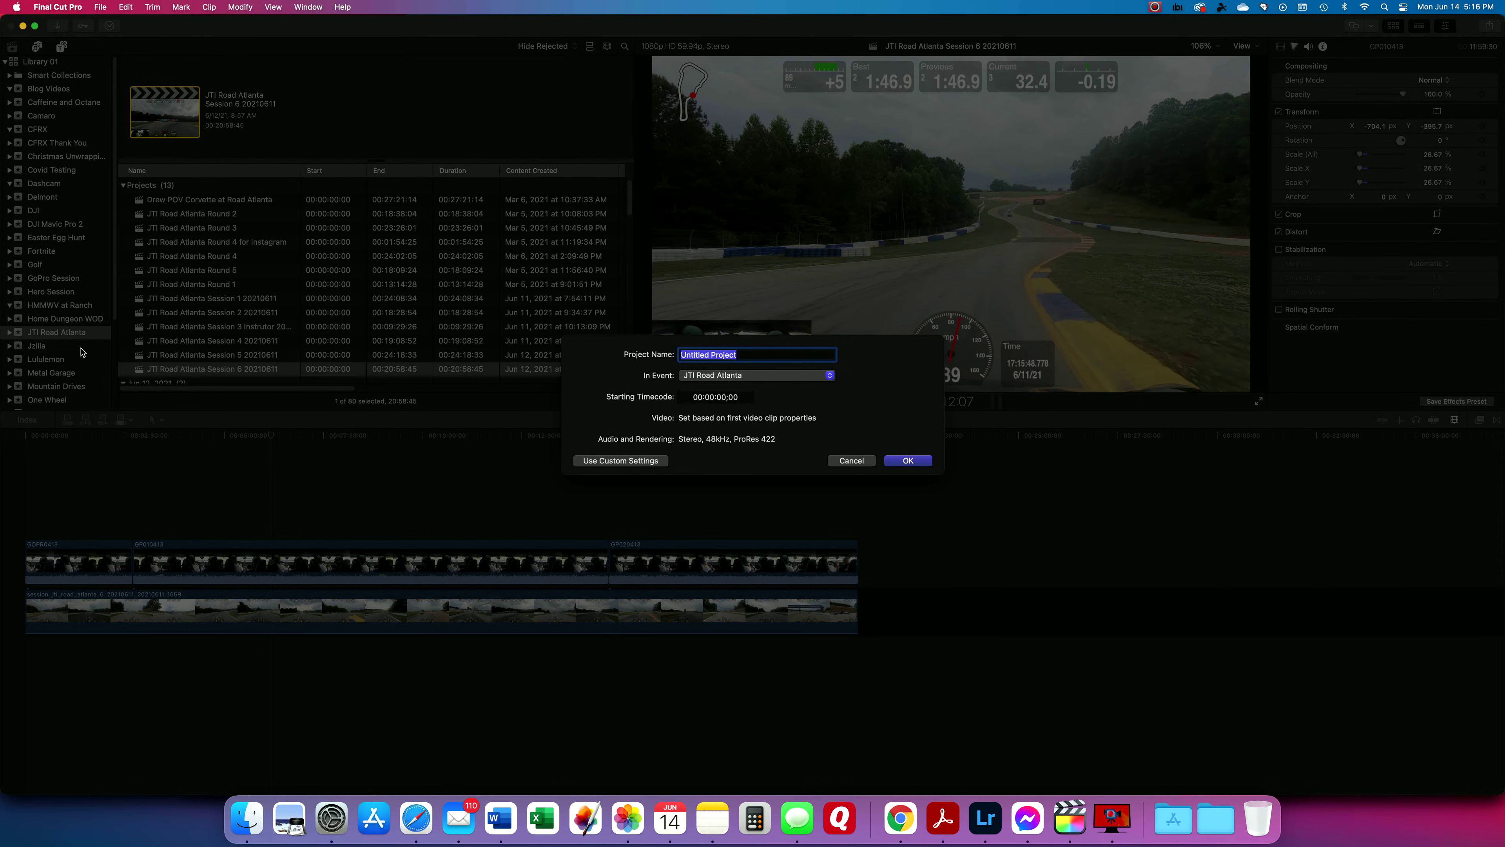
type("Demo")
key("Return")
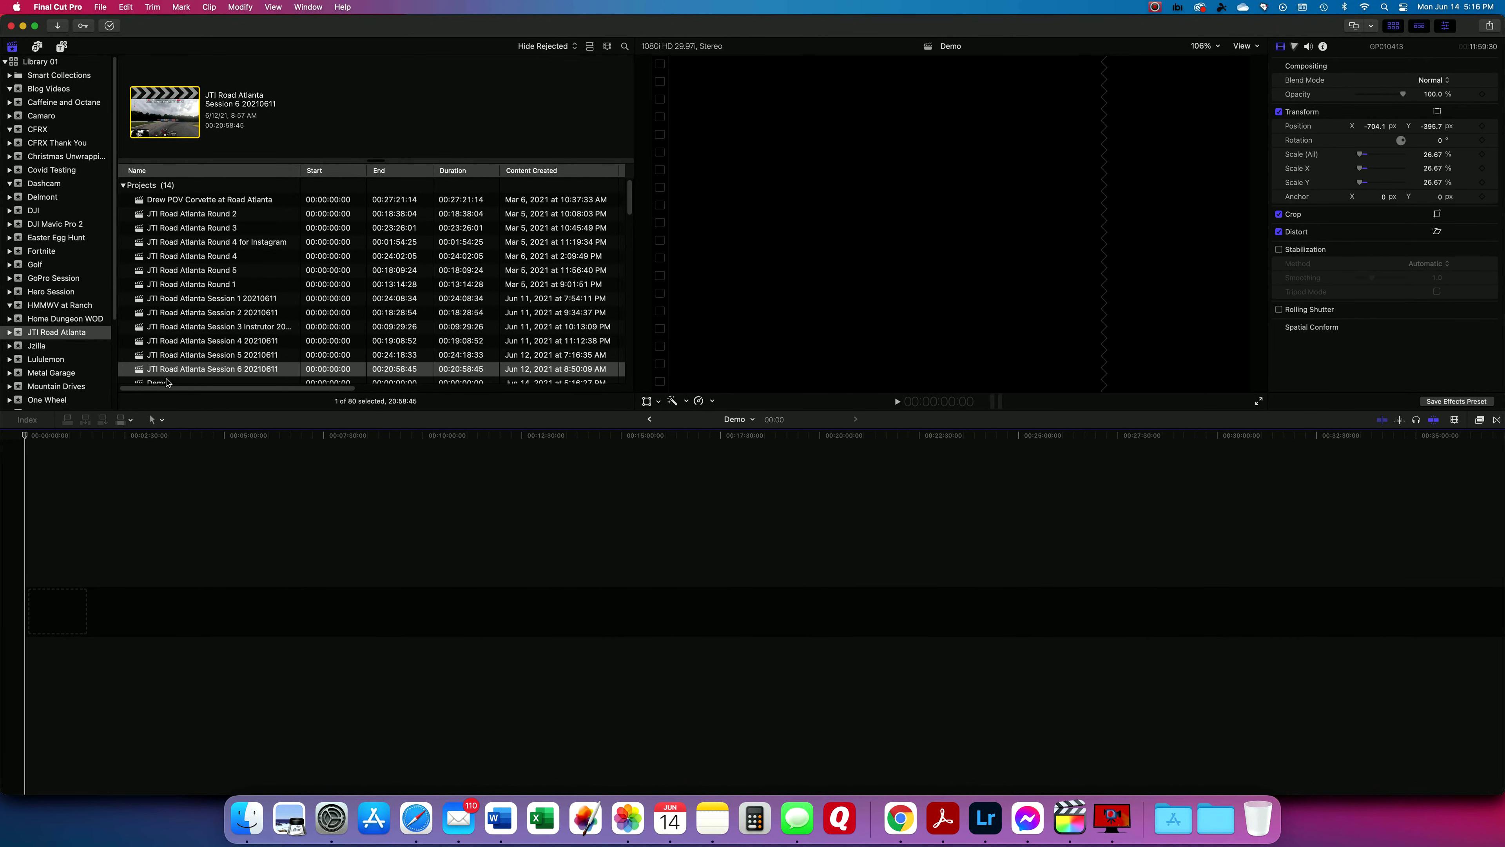
- Add the session_jti_road_atlanta_6 clip to the start of the Demo timeline, using the 1080p HD format for the project
scroll(166, 382, "down", 2)
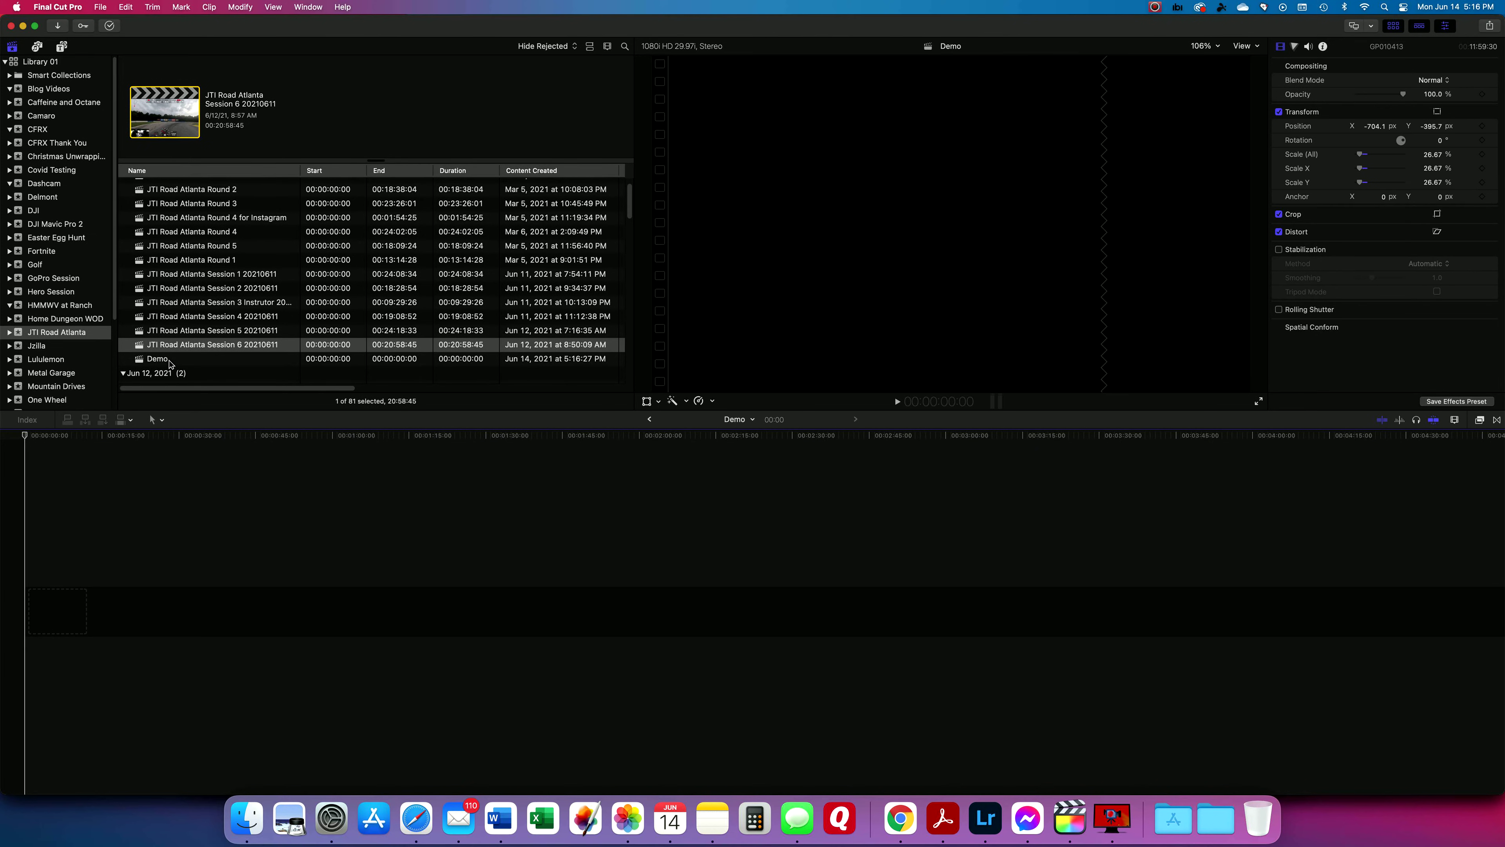
left_click(171, 362)
scroll(170, 363, "down", 2)
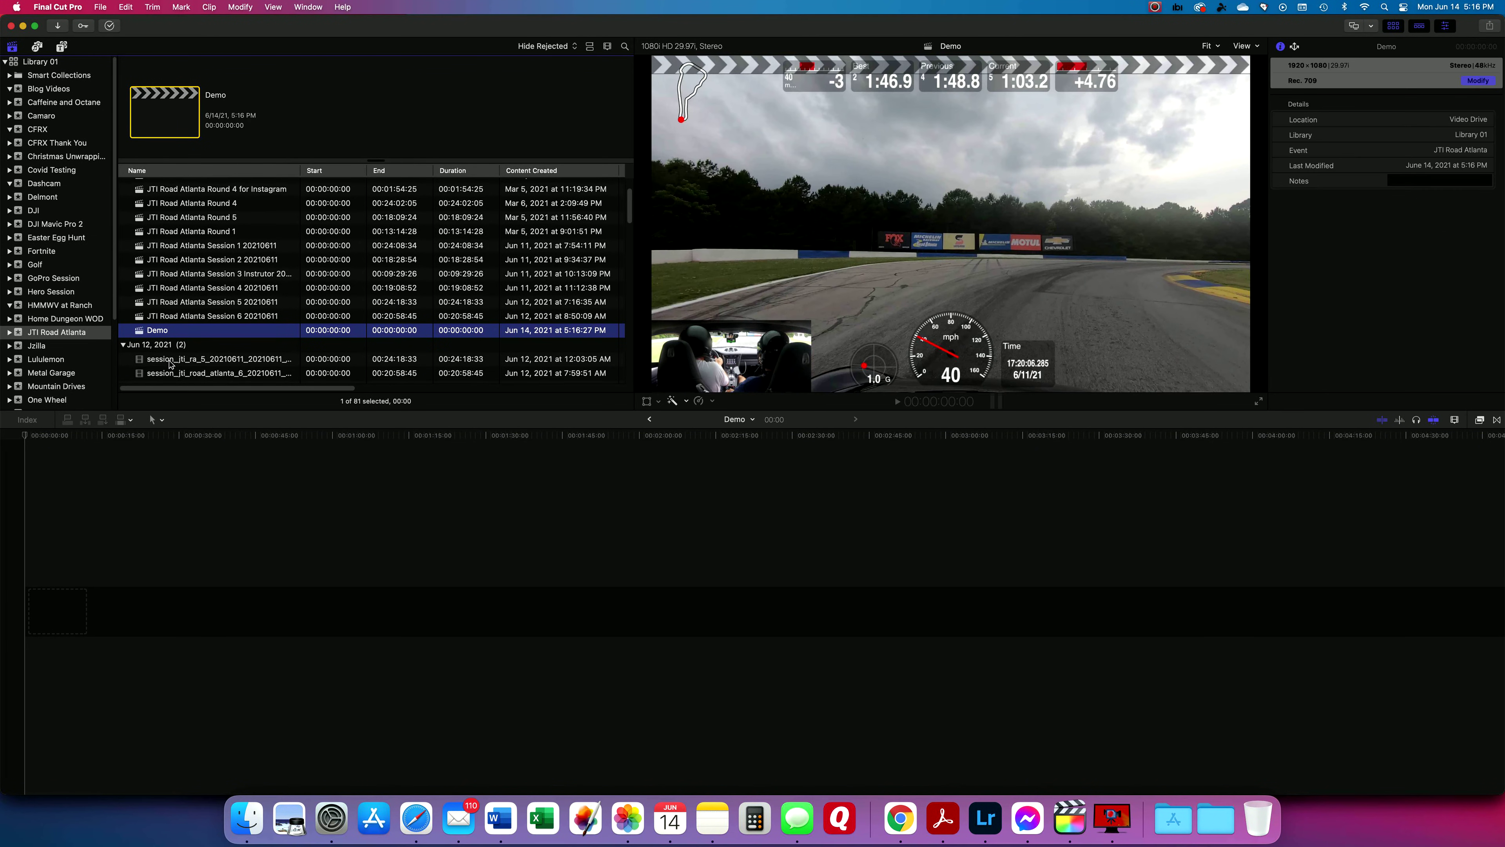
scroll(170, 363, "down", 3)
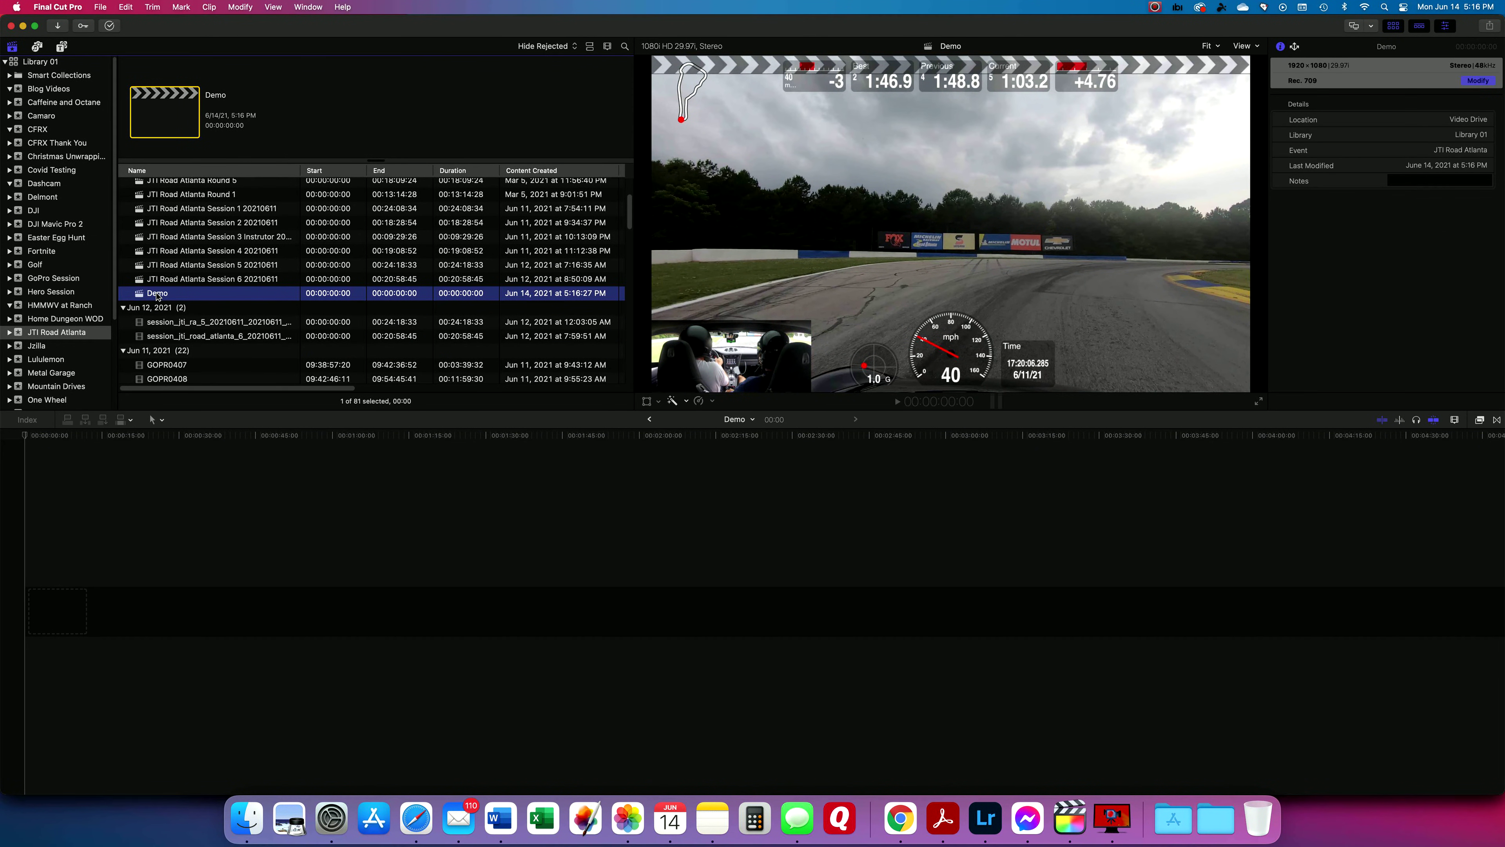
left_click(157, 294)
left_click(169, 325)
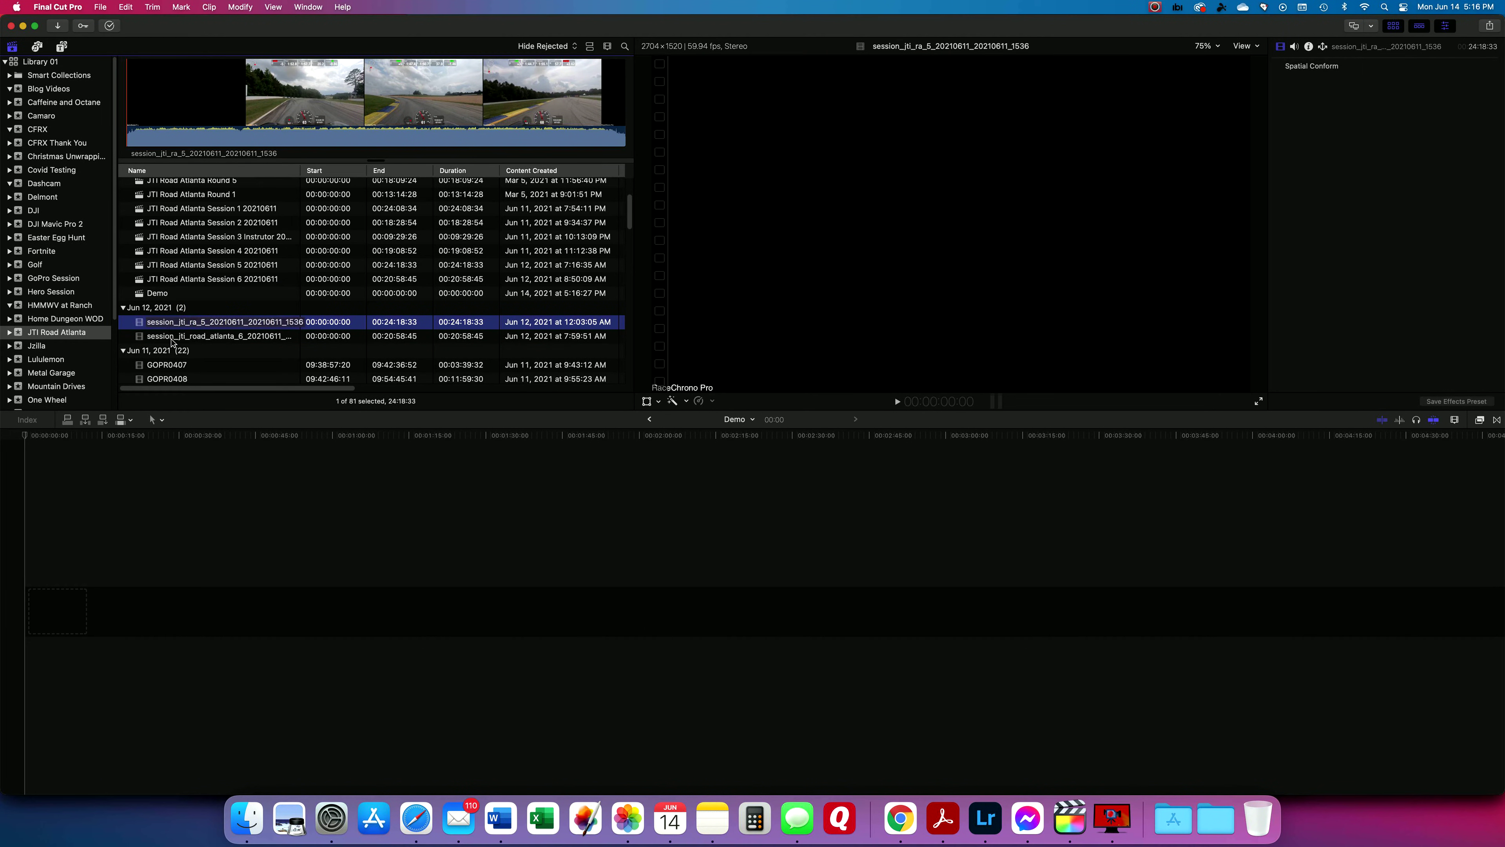
left_click(173, 337)
left_click_drag(173, 342, 60, 578)
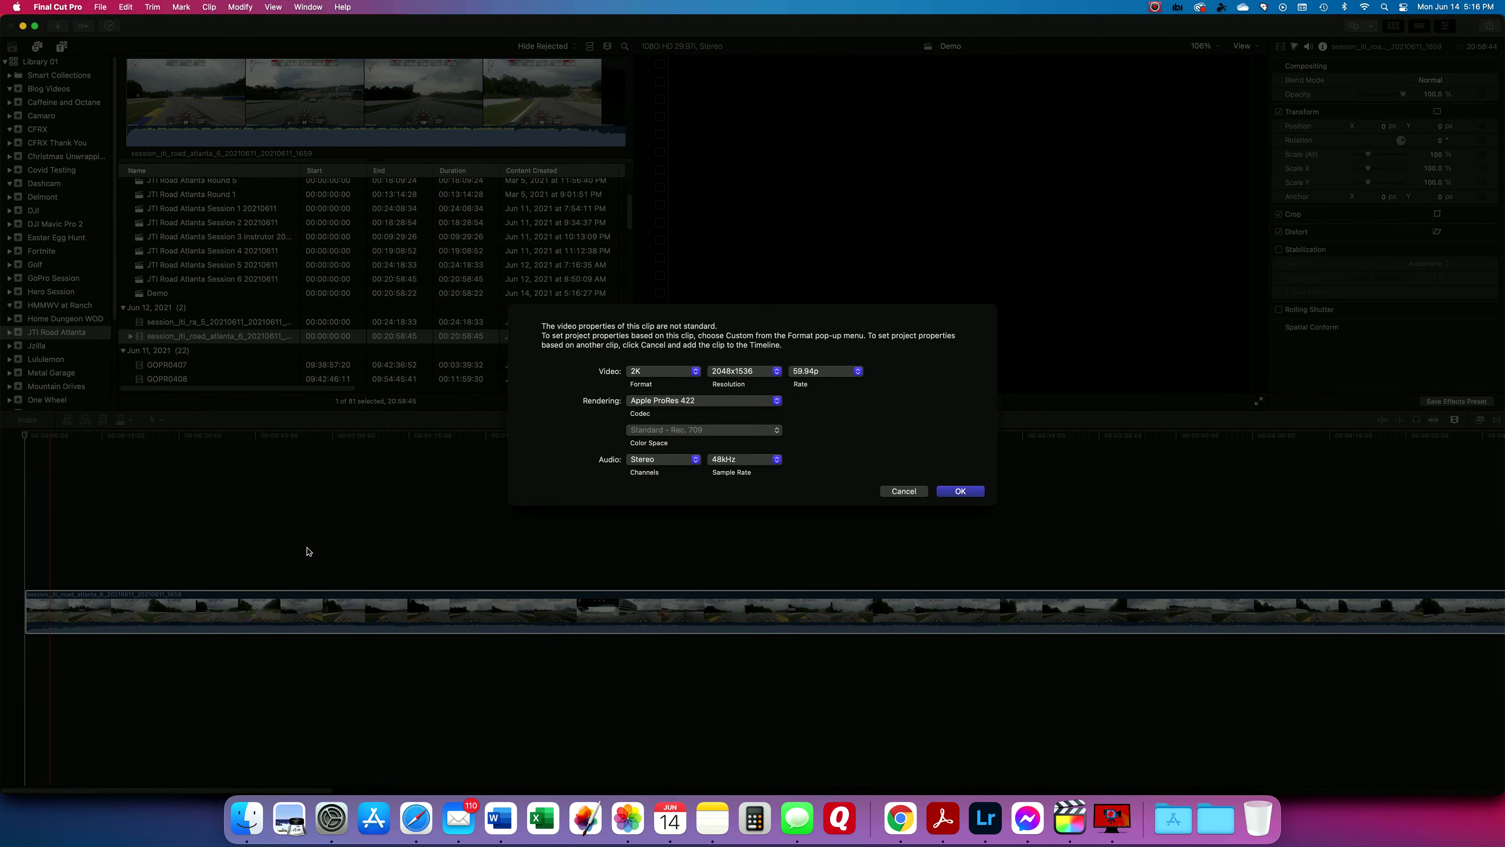
left_click(697, 371)
left_click(680, 312)
left_click(952, 490)
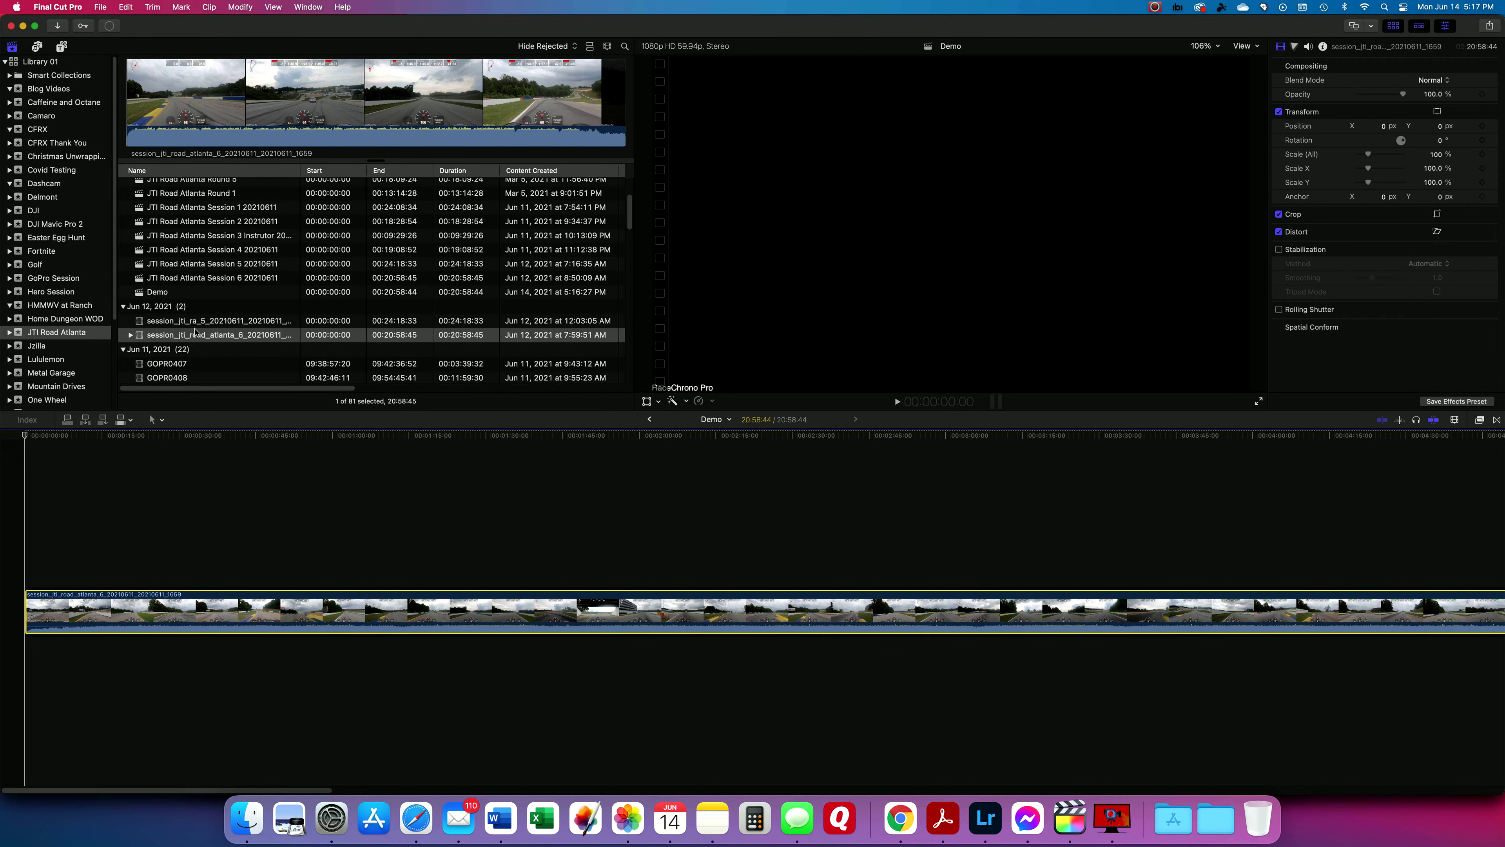
- Connect the GOPR0413, GP010413 and GP020413 clips above the session clip, starting at the beginning of the timeline
scroll(196, 332, "down", 2)
scroll(196, 332, "down", 4)
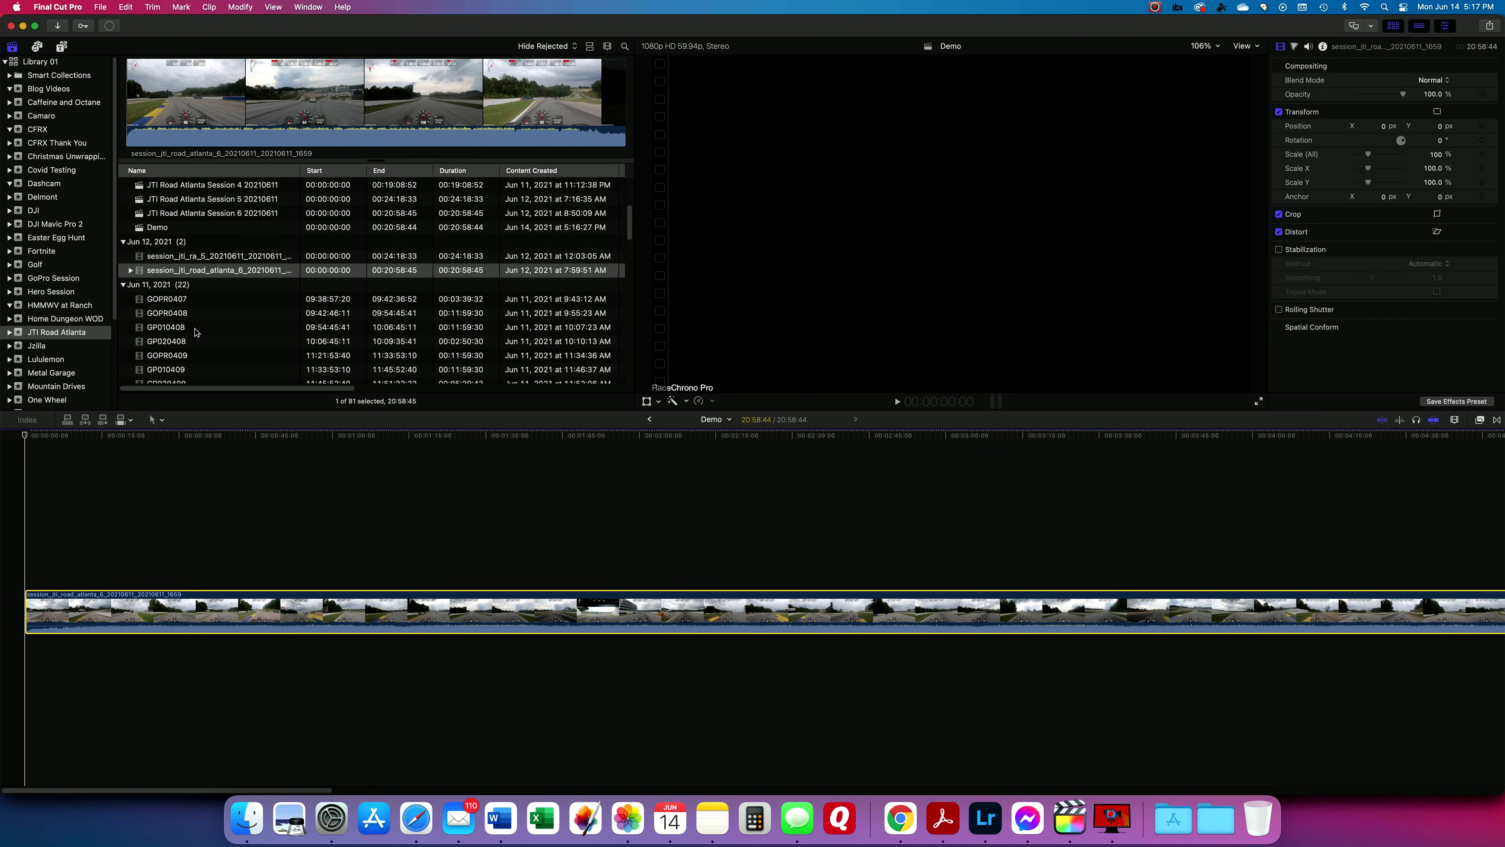
scroll(196, 332, "down", 3)
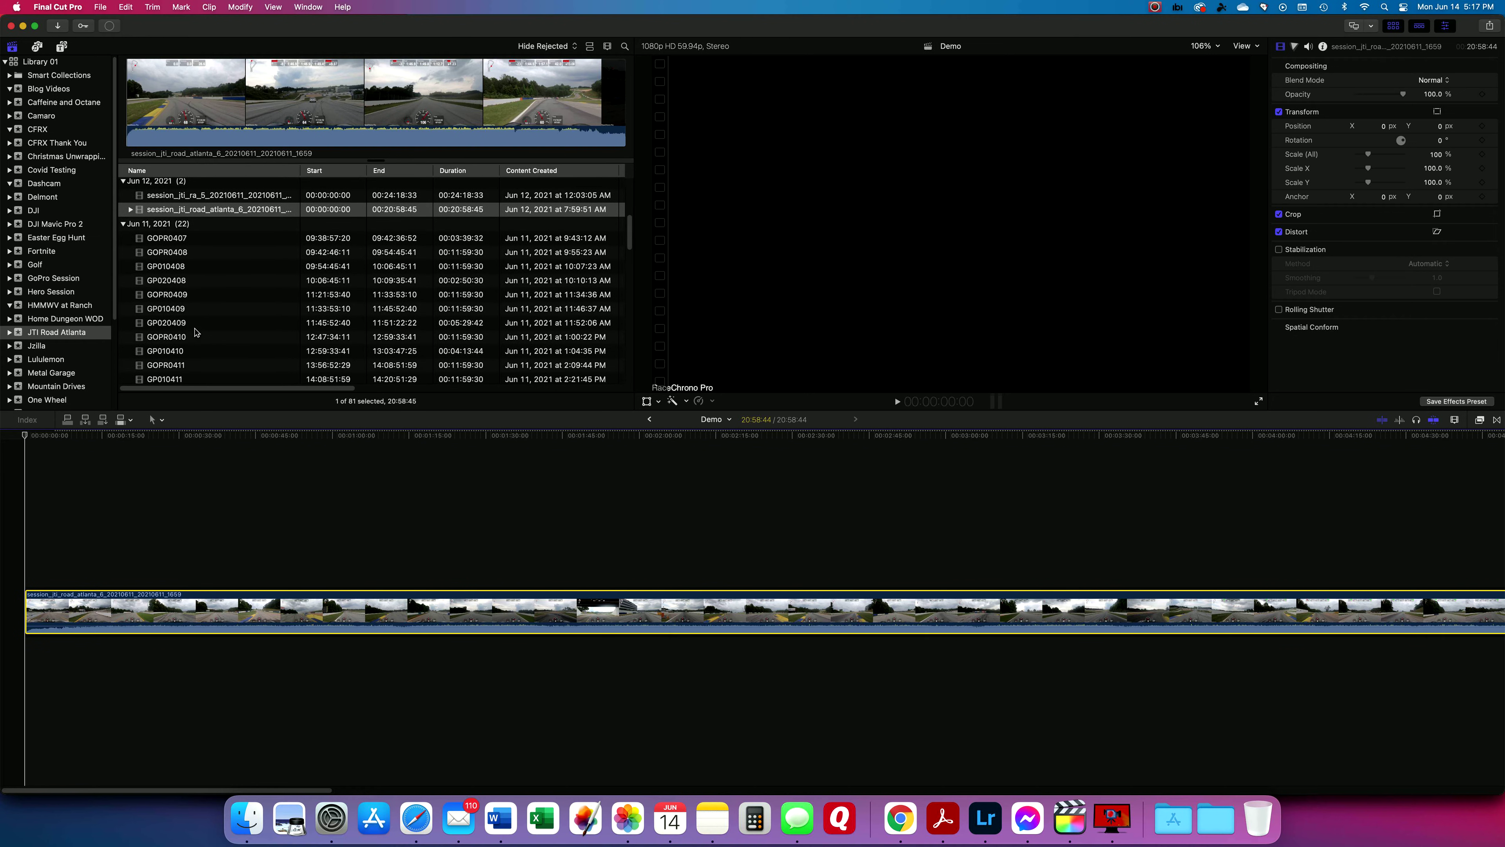
scroll(196, 332, "down", 5)
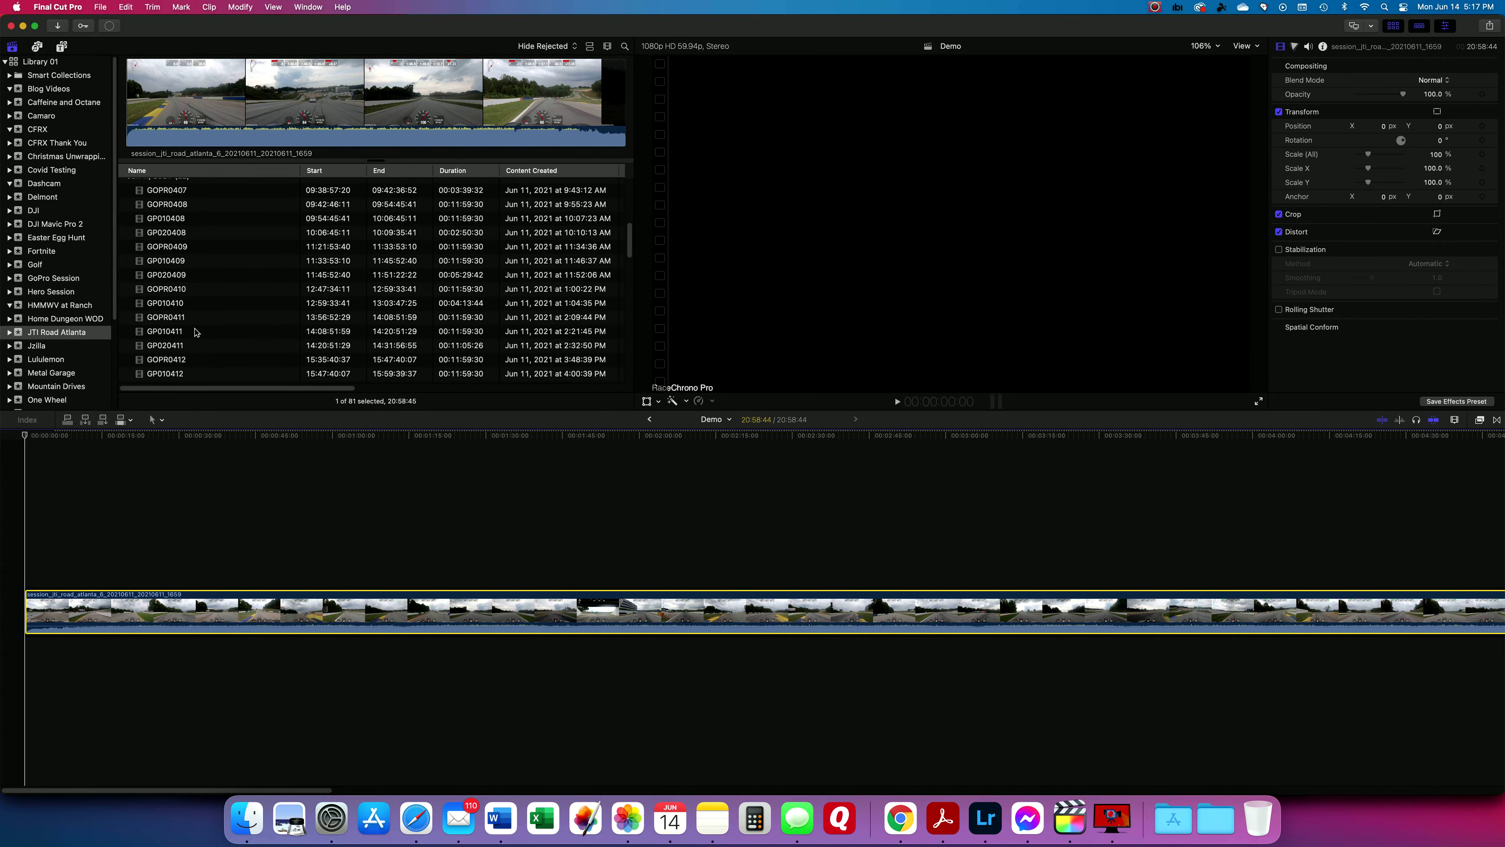
scroll(196, 332, "down", 5)
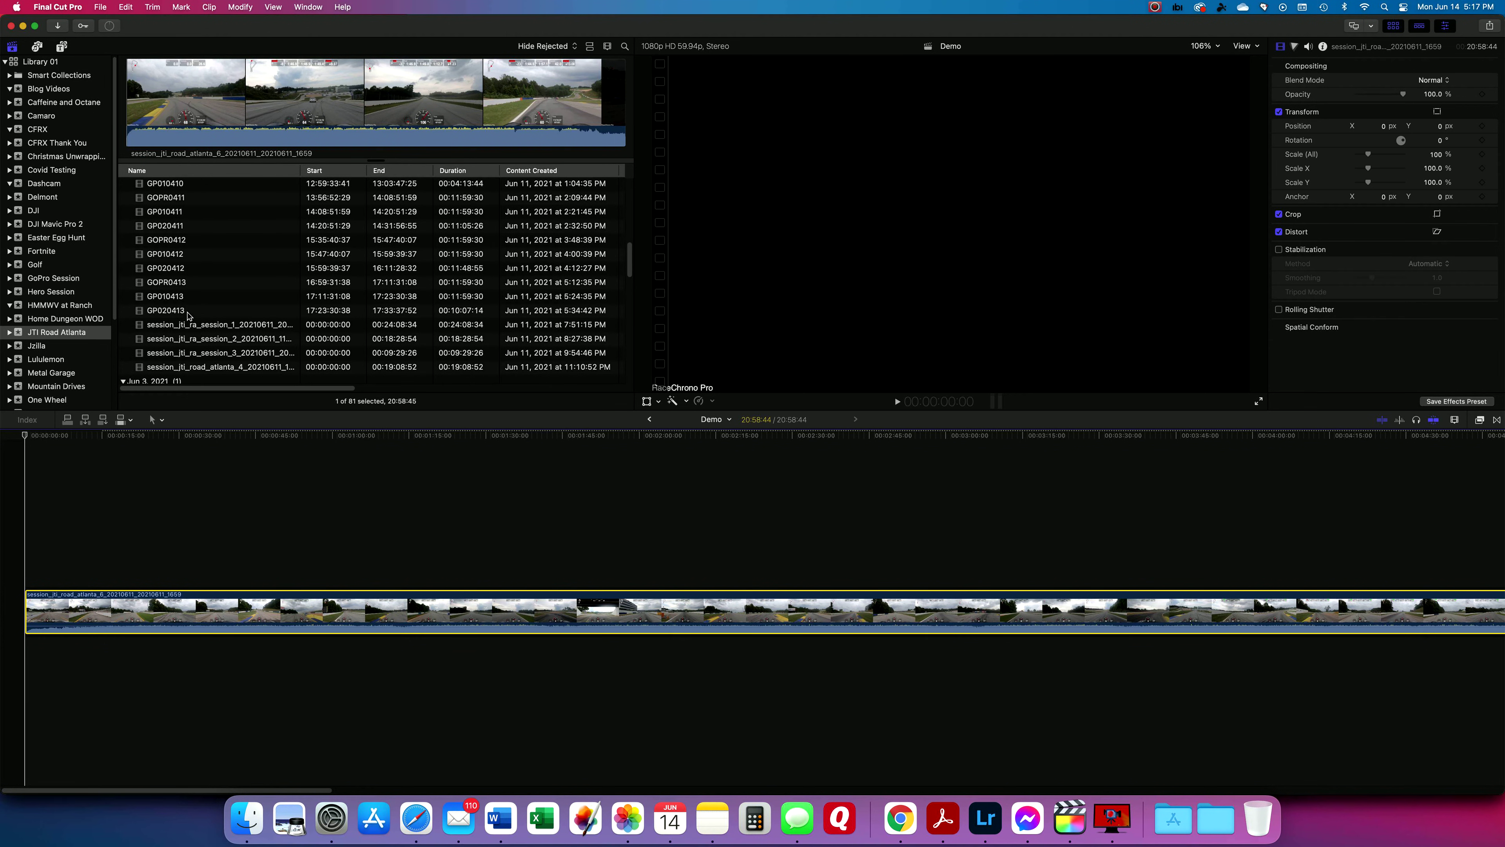
left_click(177, 286)
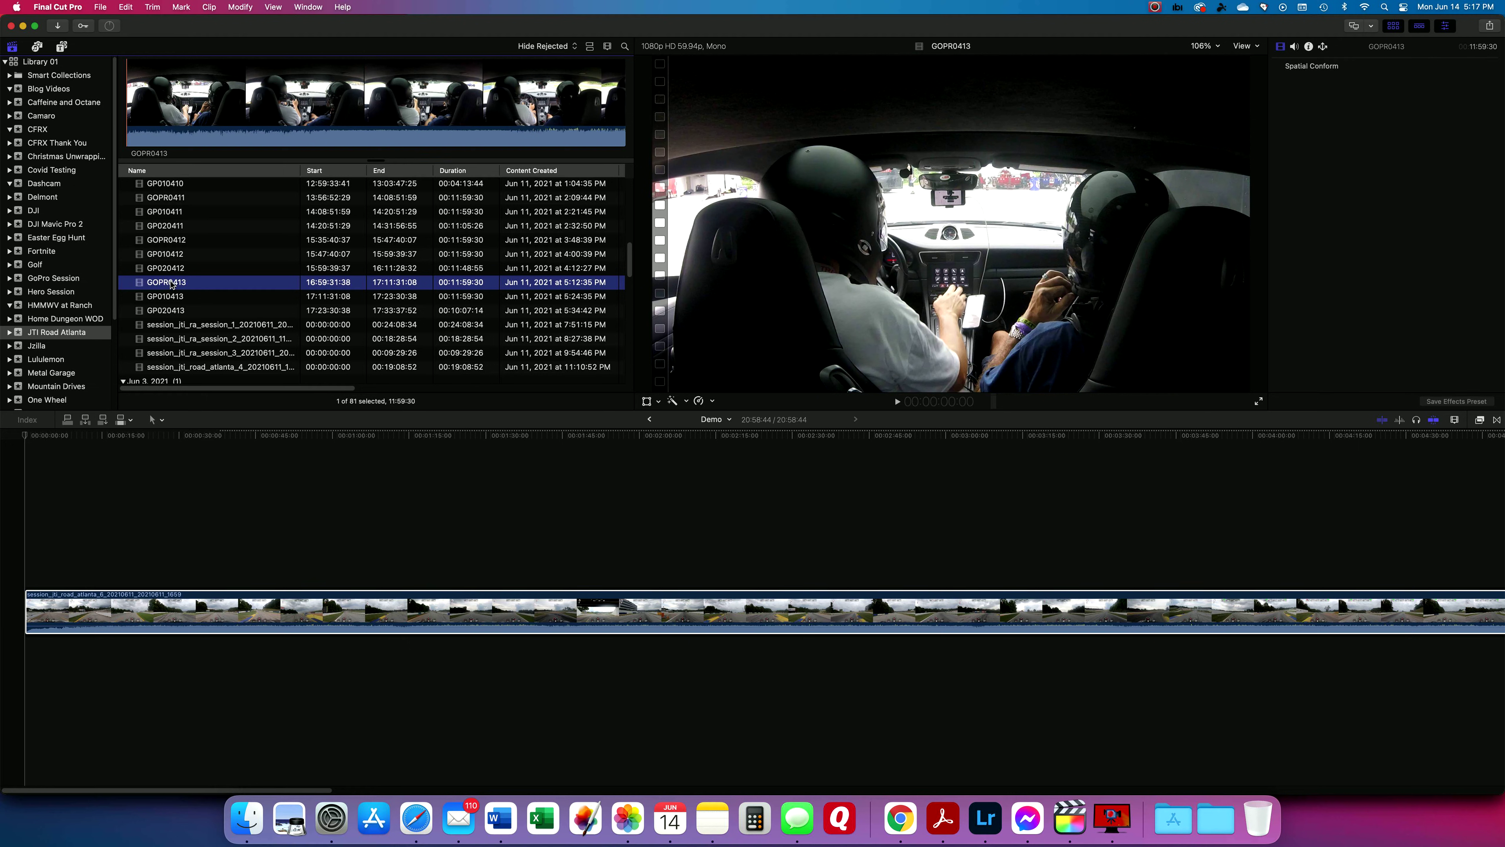
left_click(170, 296)
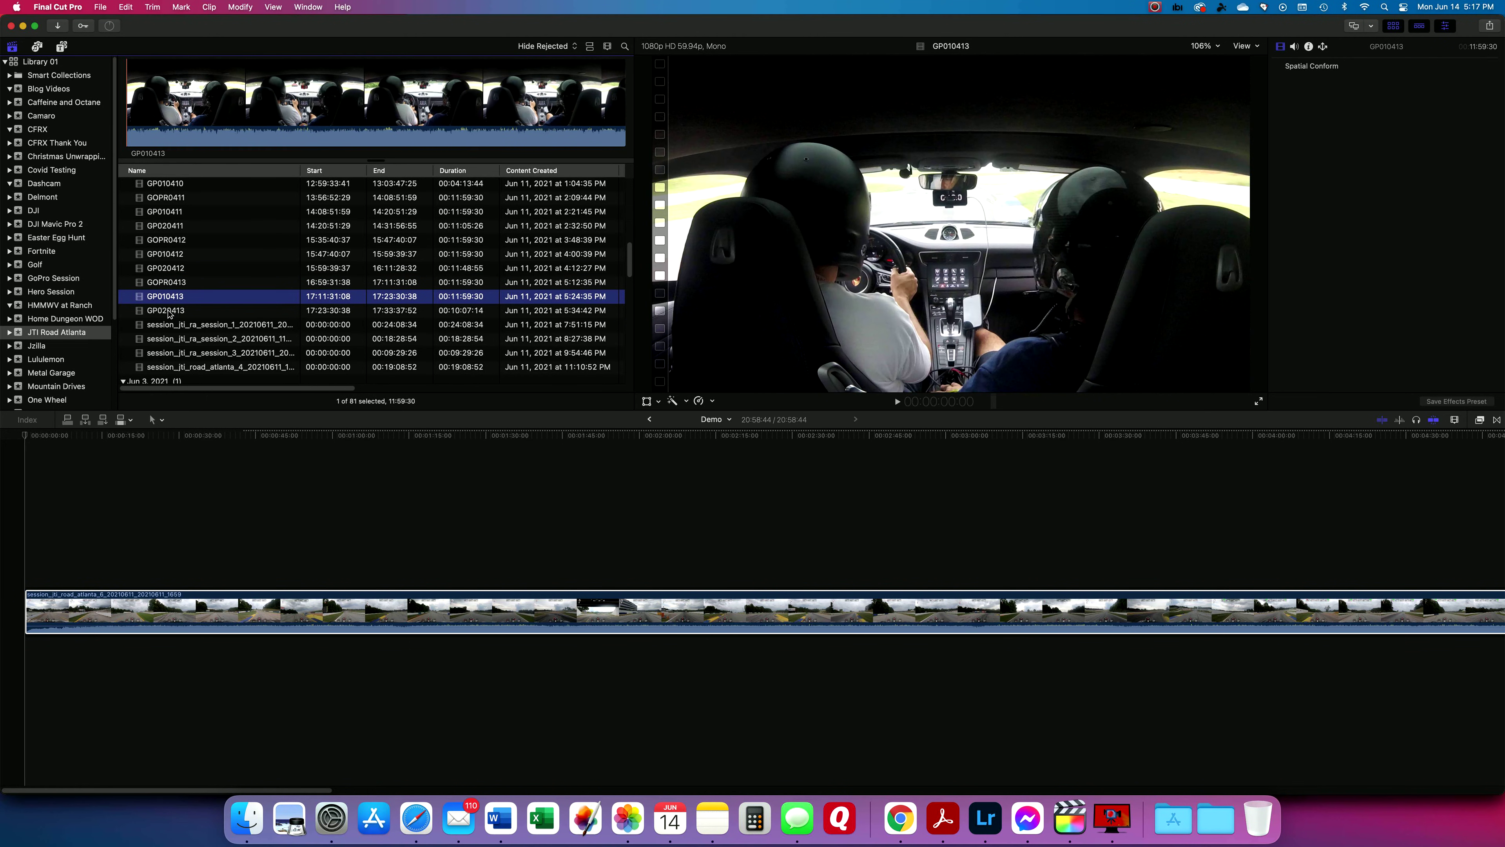
left_click(168, 311)
left_click(171, 283)
left_click(171, 309, "shift")
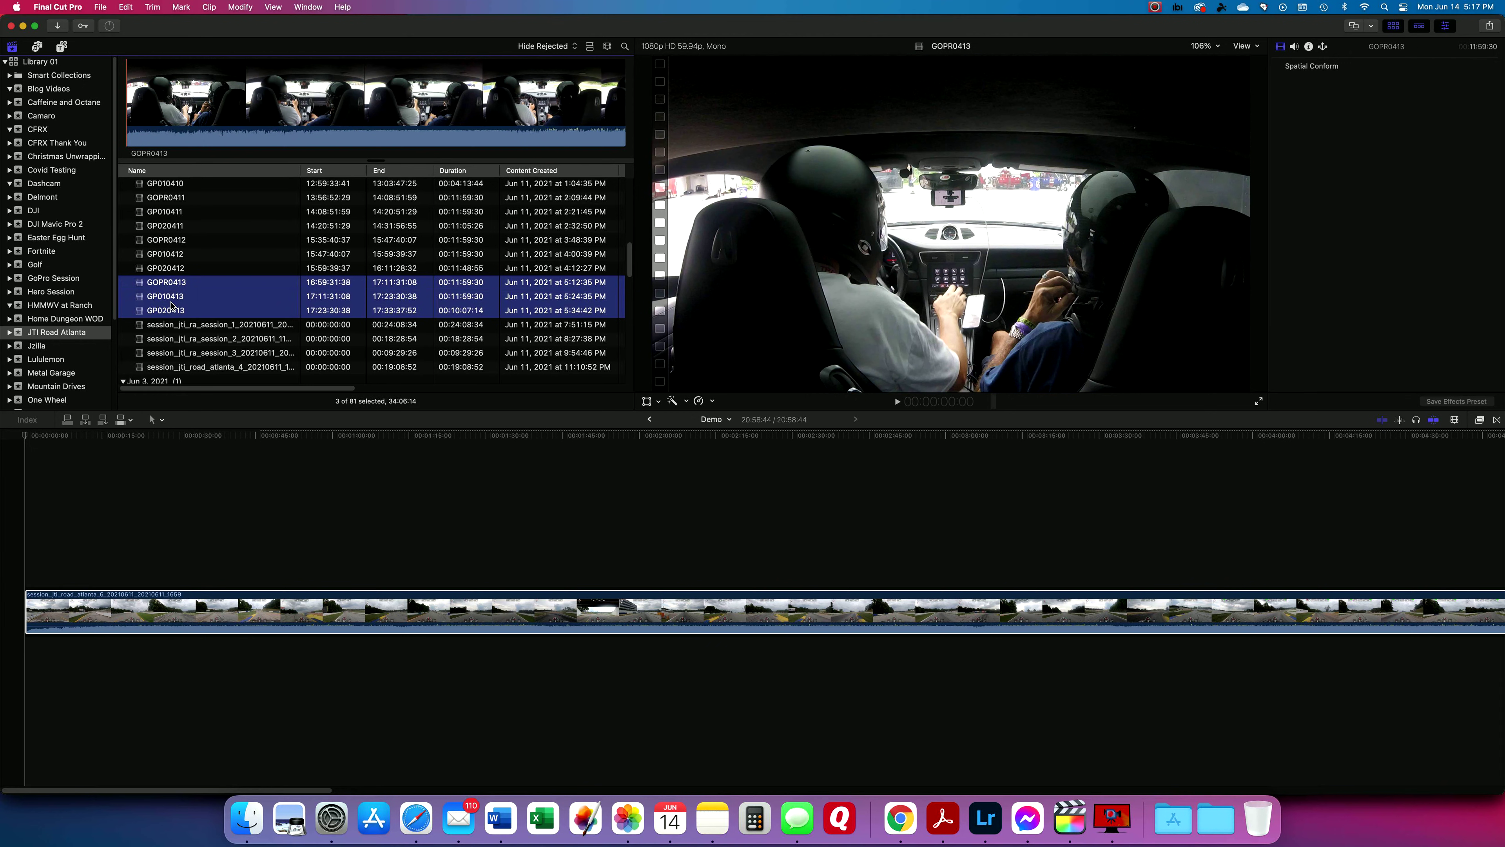
left_click_drag(161, 298, 23, 559)
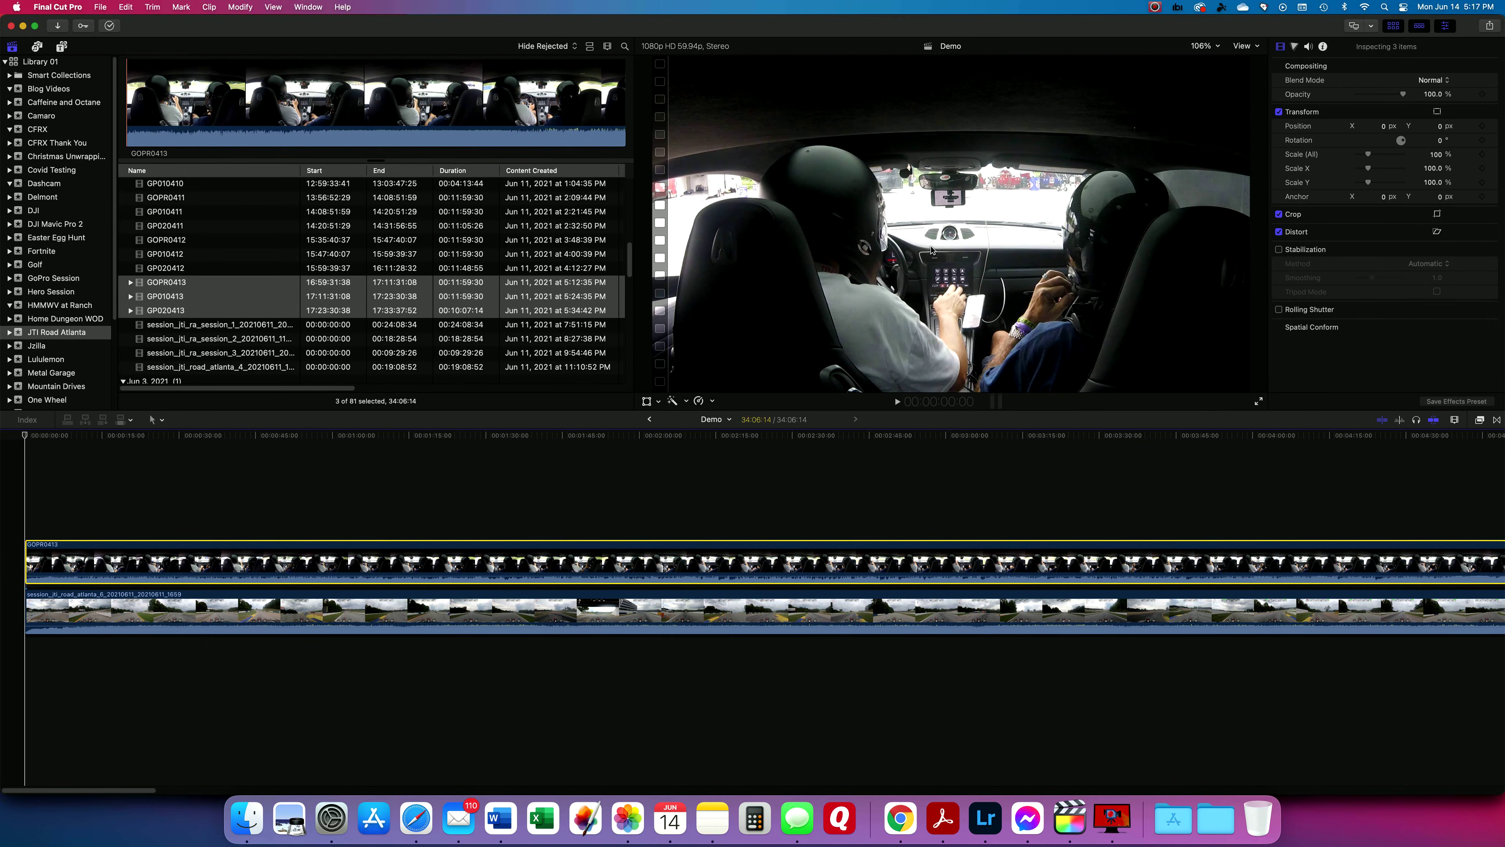
- Transform the three connected GoPro clips, scaling them down to about 59%
left_click(659, 403)
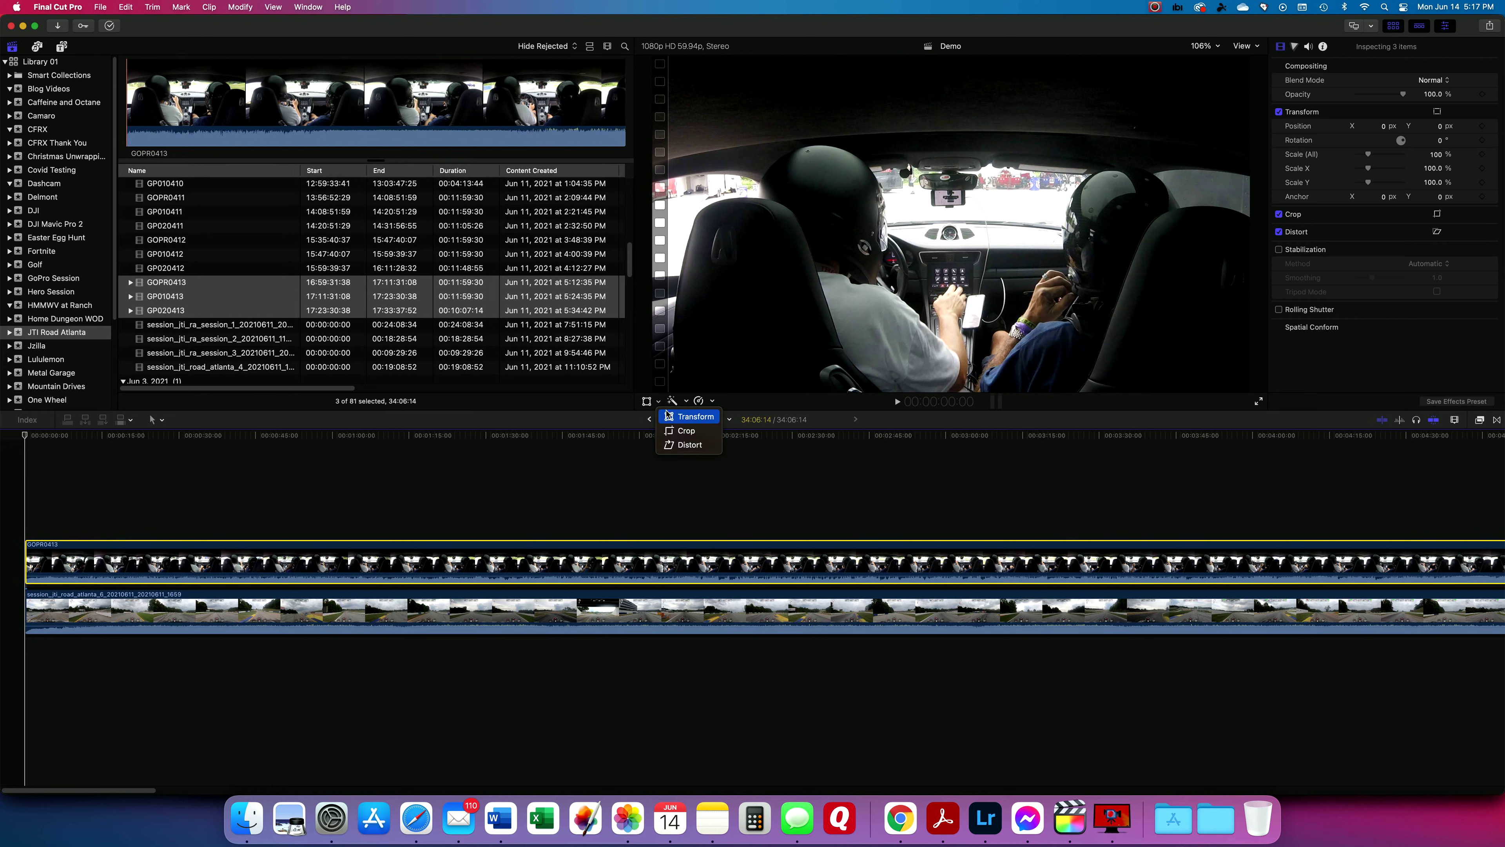
left_click(671, 421)
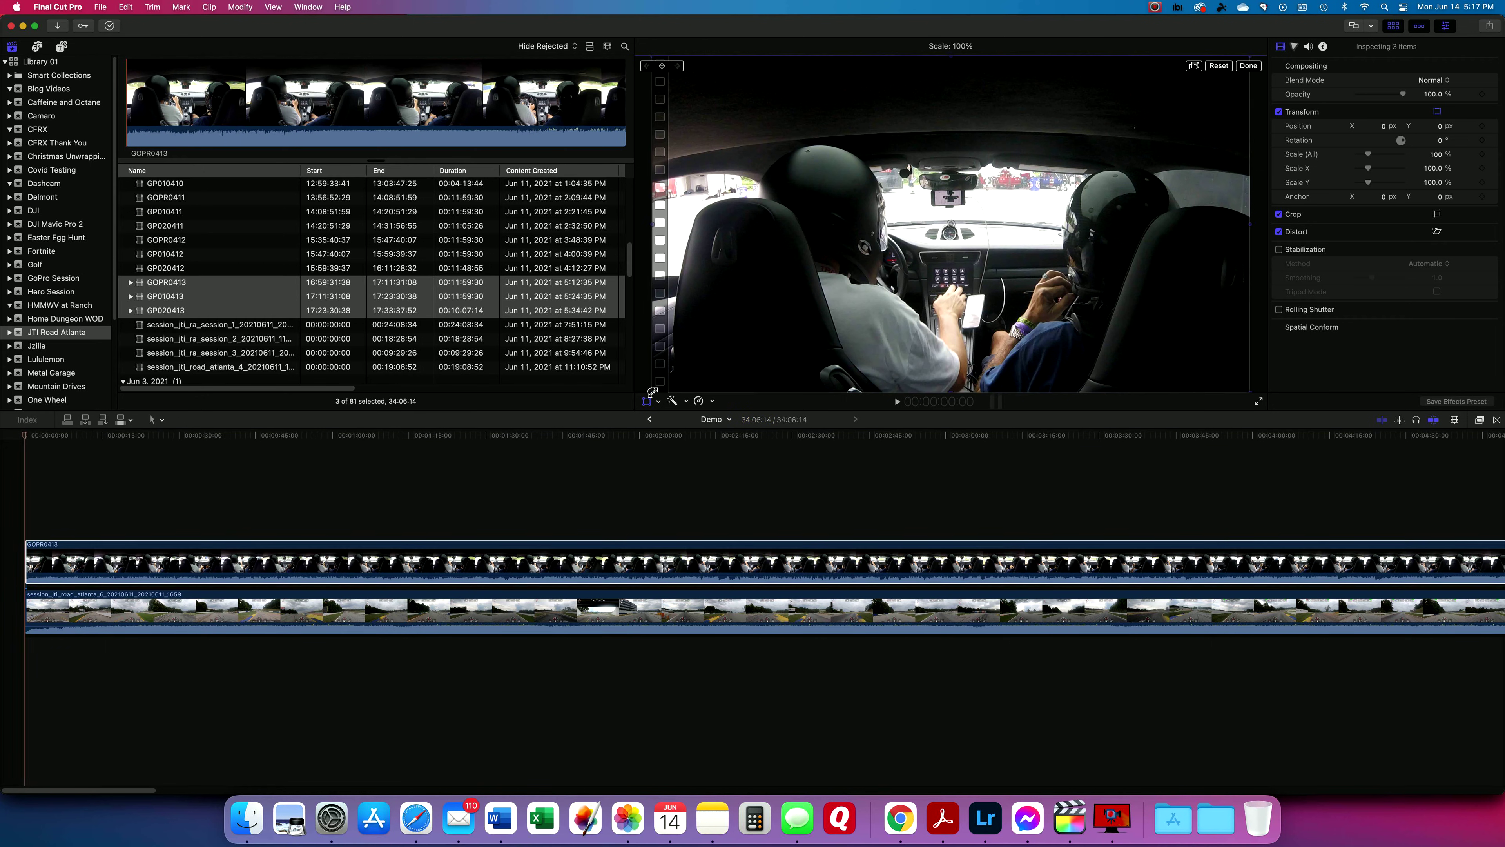
left_click_drag(652, 393, 775, 323)
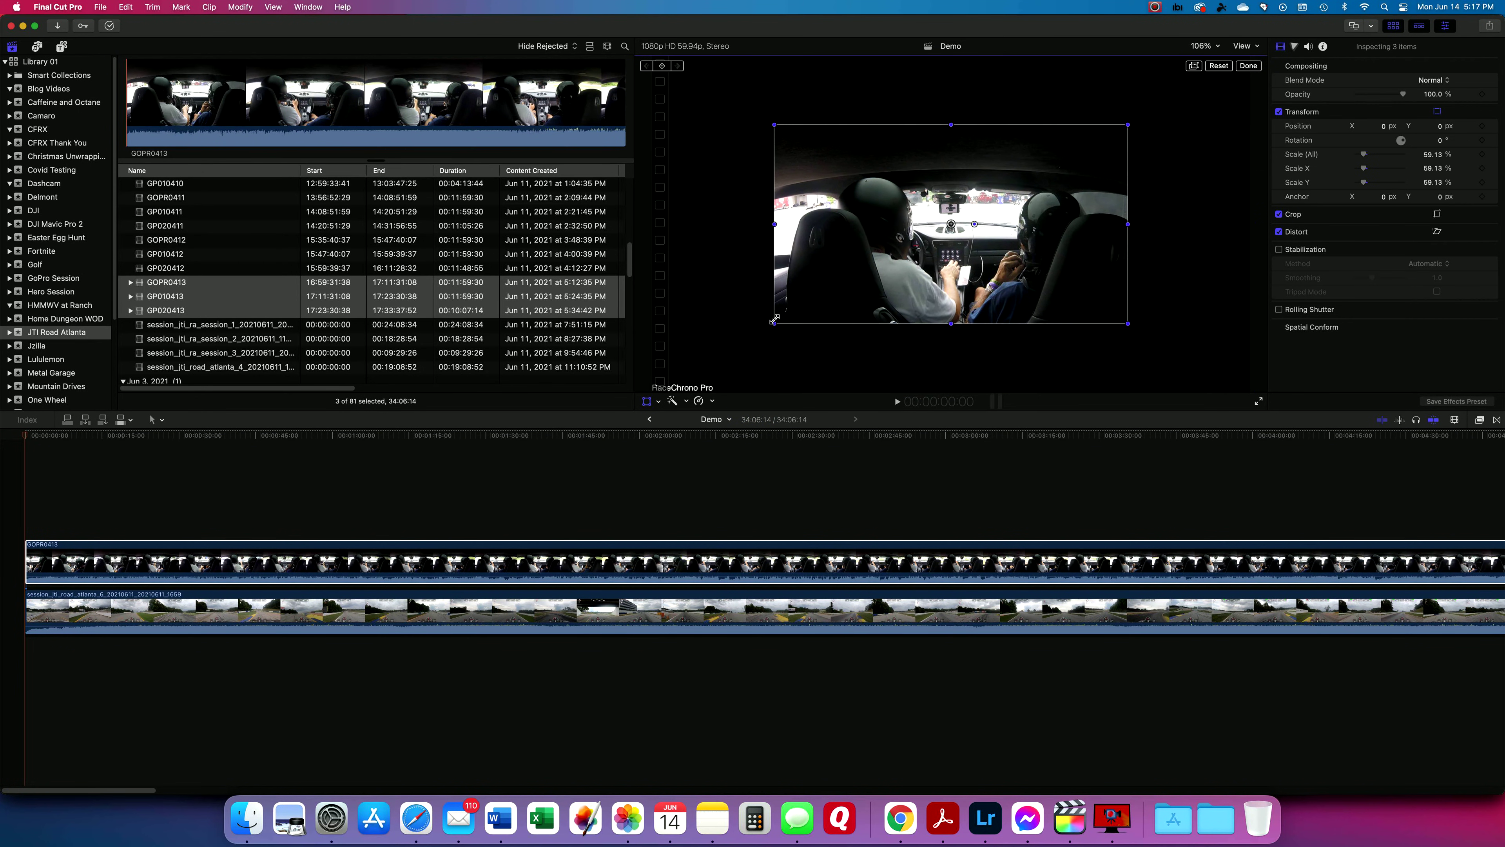
- At about 1:41 on the timeline, reposition and resize the GOPR0413 overlay to about 65% near the frame's centre
left_click(541, 662)
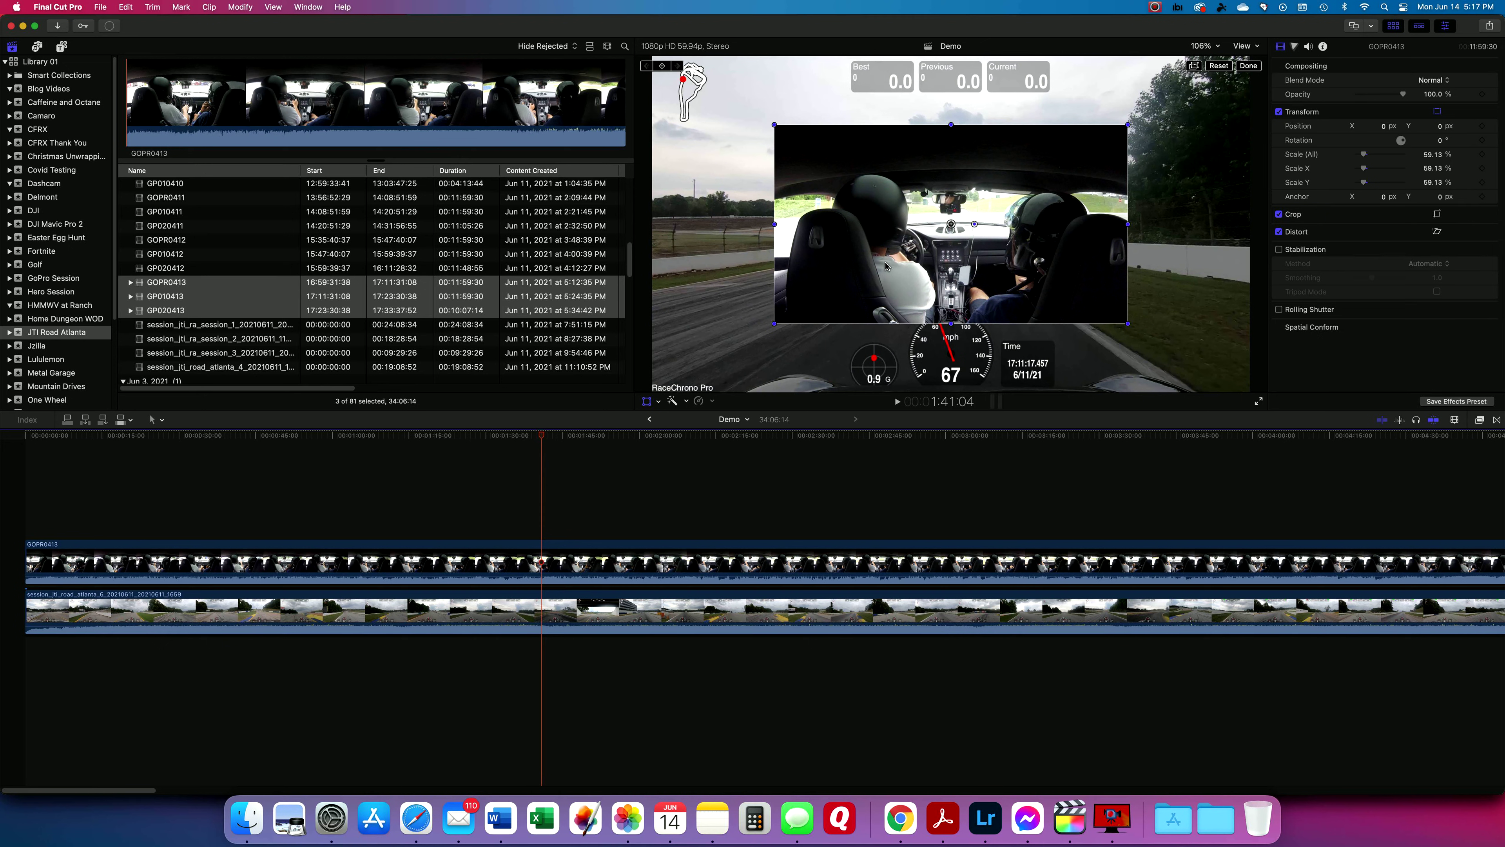
left_click_drag(886, 266, 817, 249)
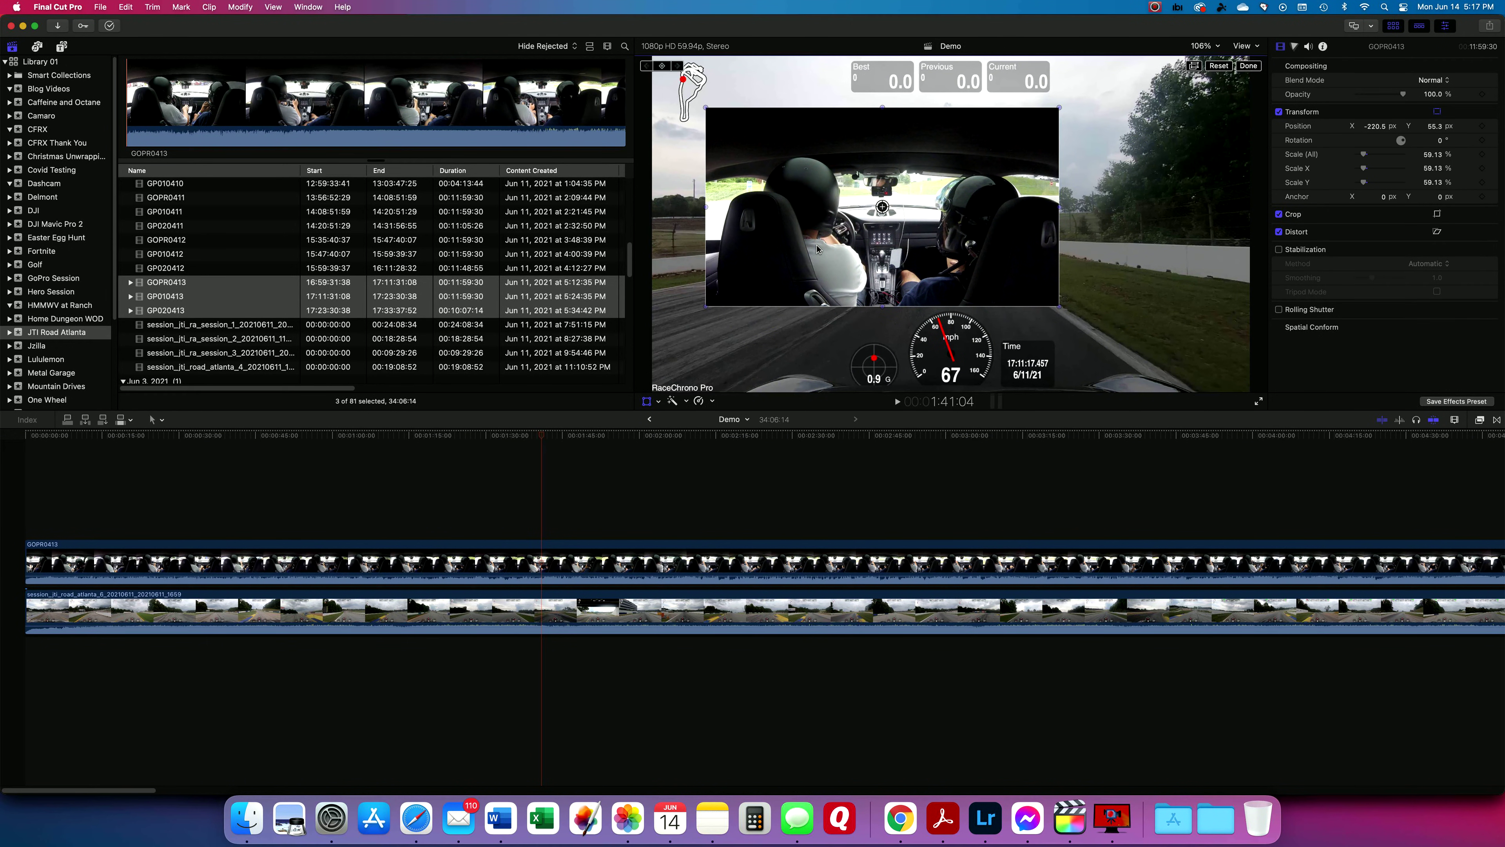
mouse_move(1061, 107)
left_mouse_down()
mouse_move(948, 169)
mouse_move(1032, 112)
left_mouse_up()
left_click_drag(975, 164, 1045, 106)
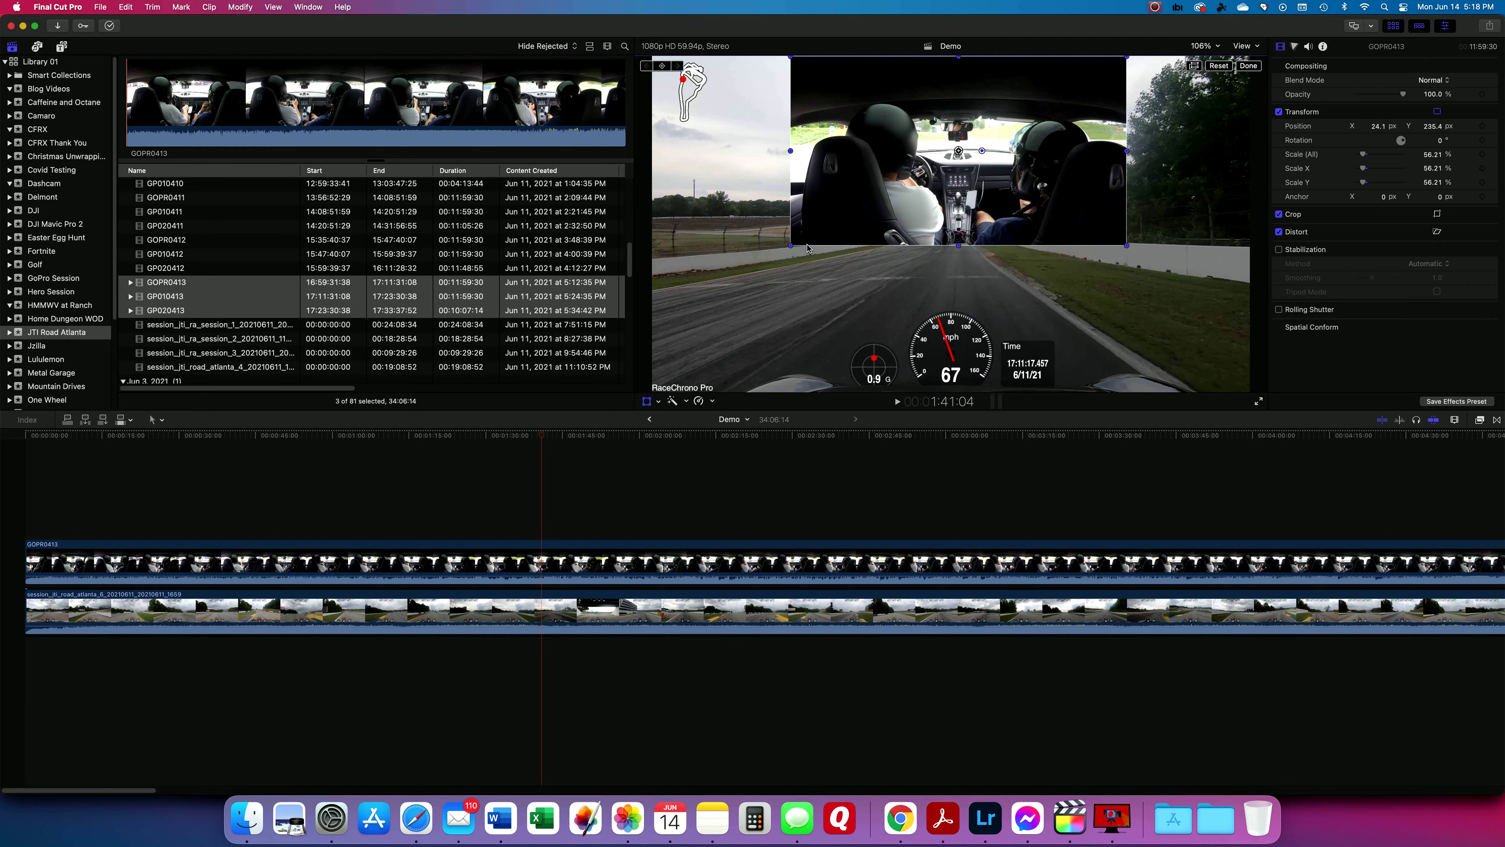
left_click_drag(791, 245, 787, 337)
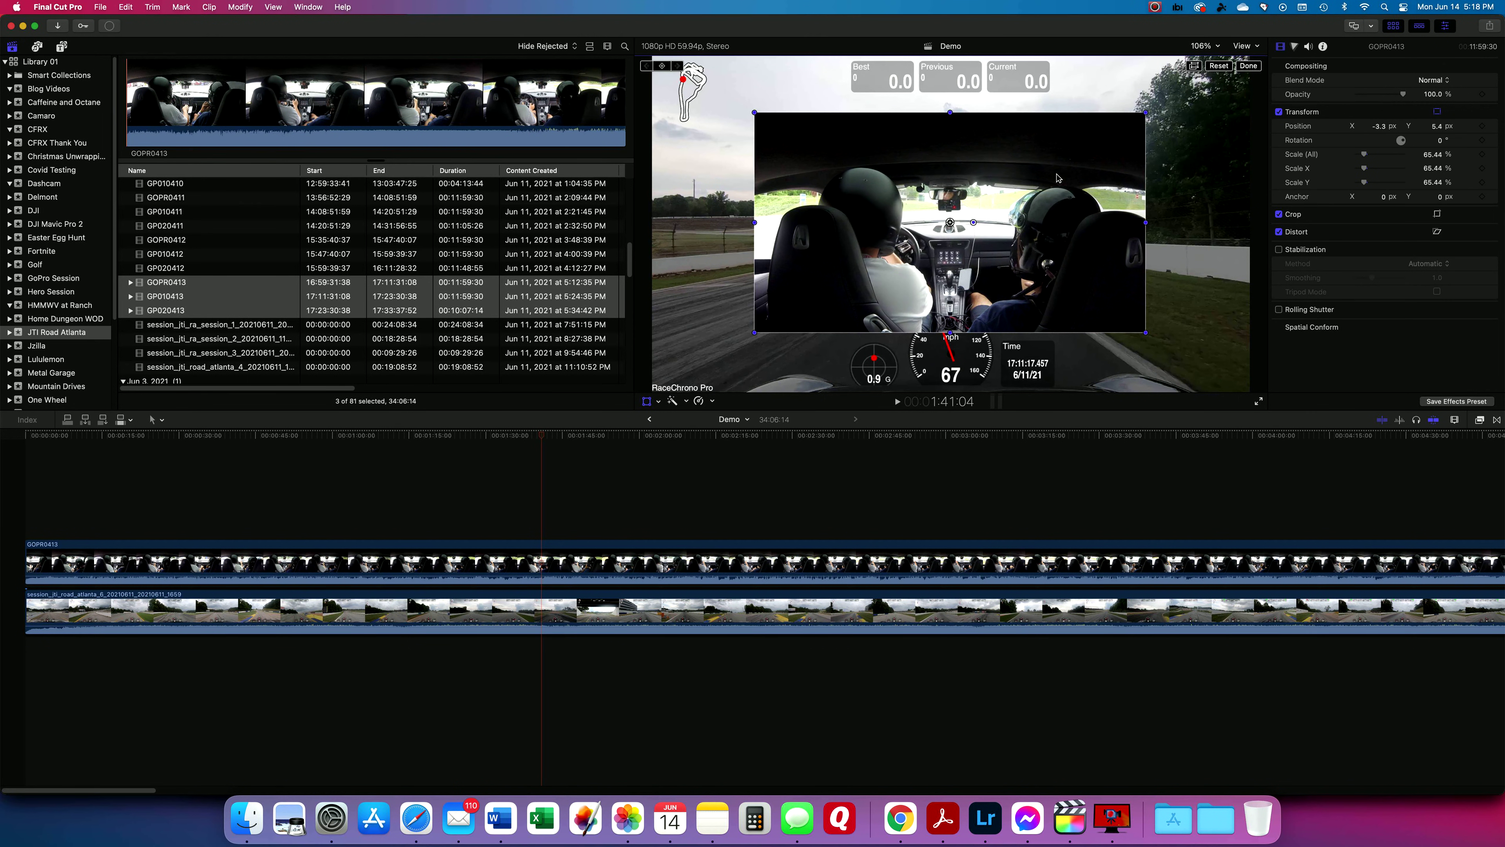
- Trim the dark band off the top edge of the GOPR0413 overlay with Crop
left_click(658, 401)
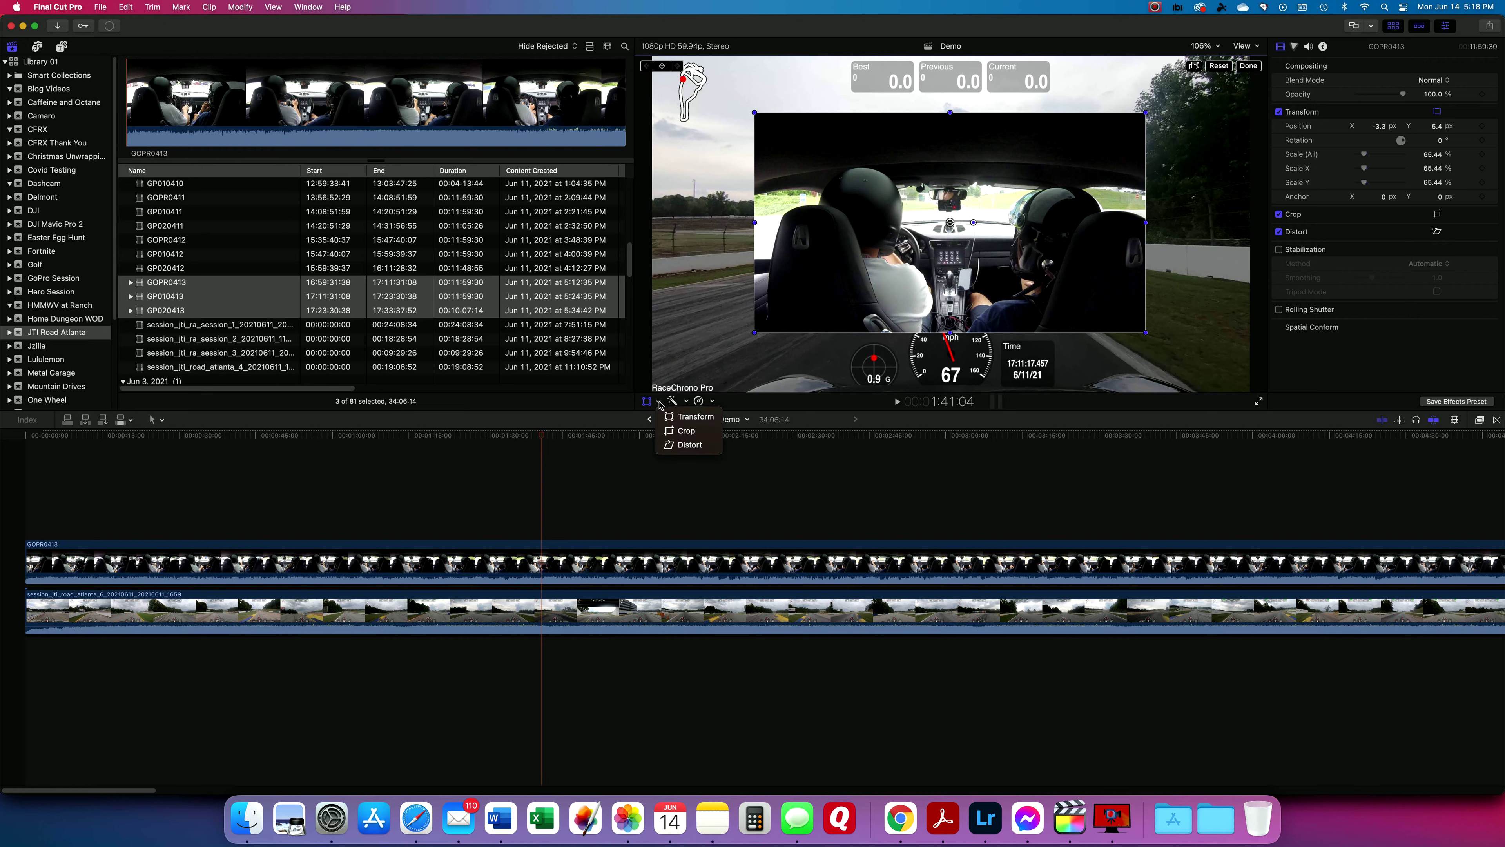
left_click(676, 429)
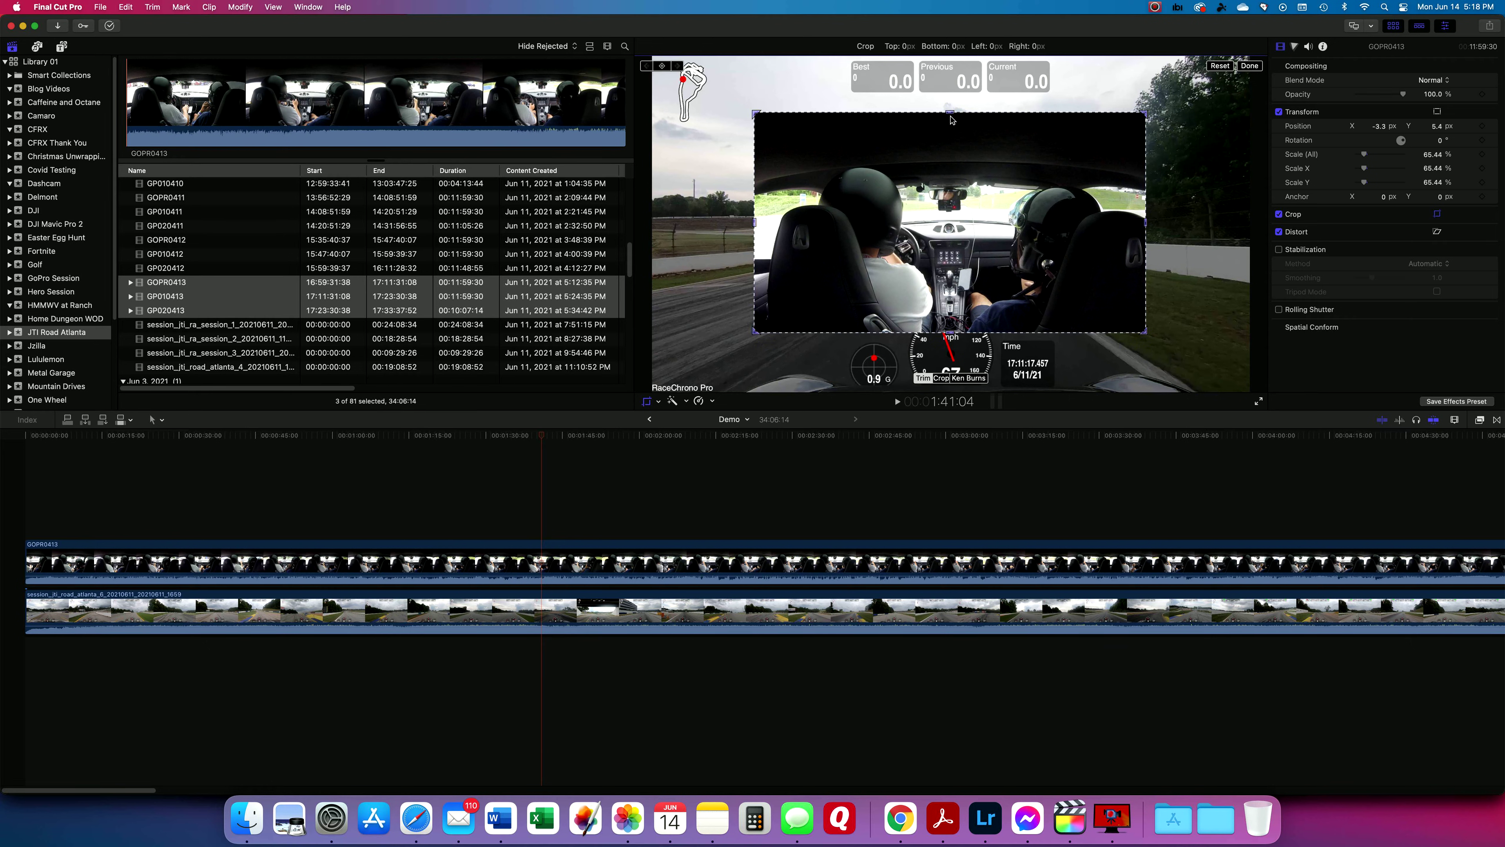
left_click_drag(951, 116, 951, 165)
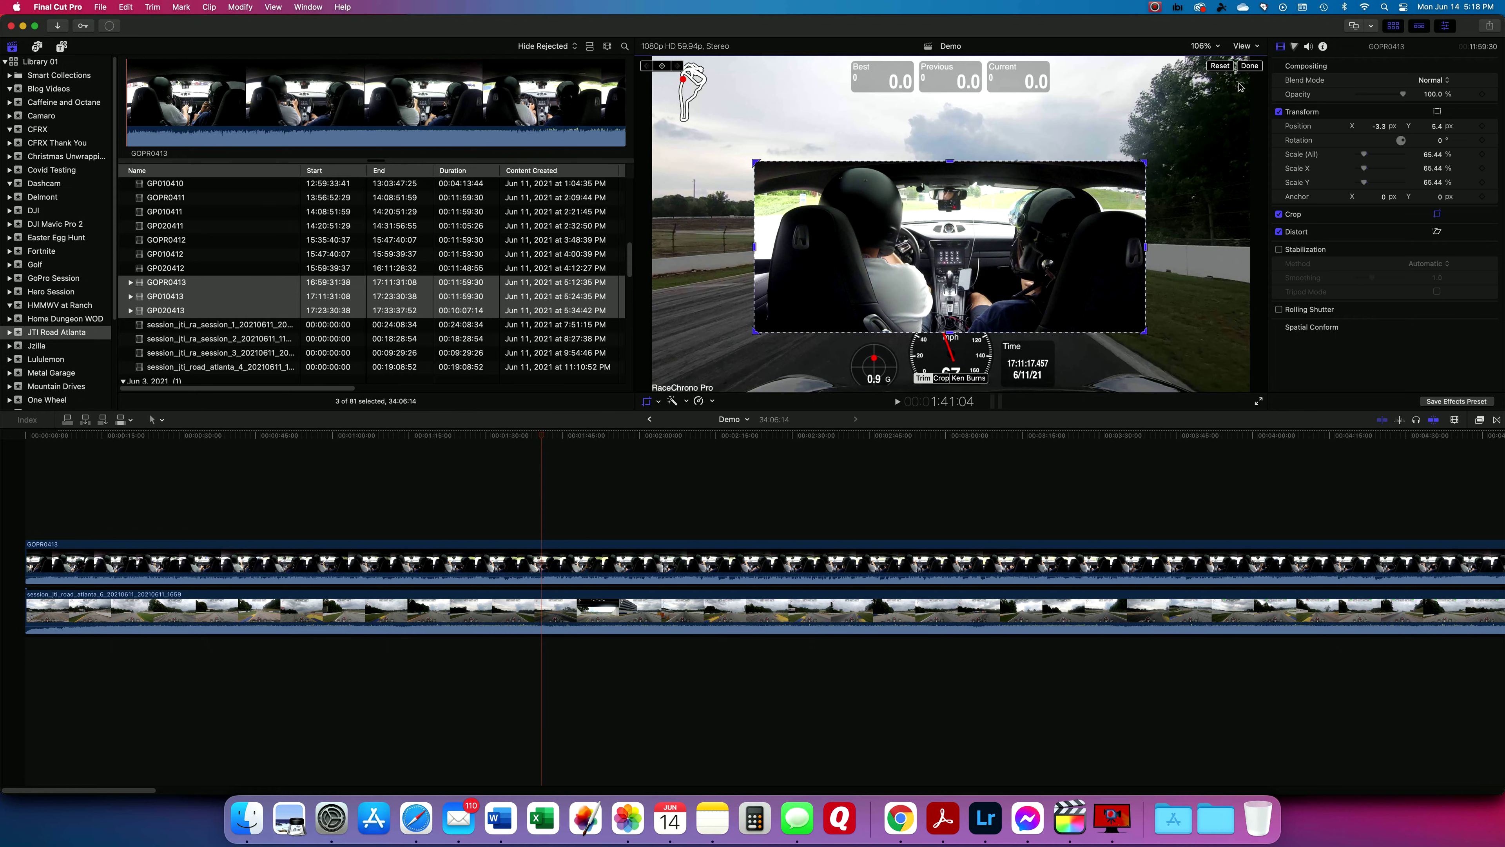
left_click(1247, 67)
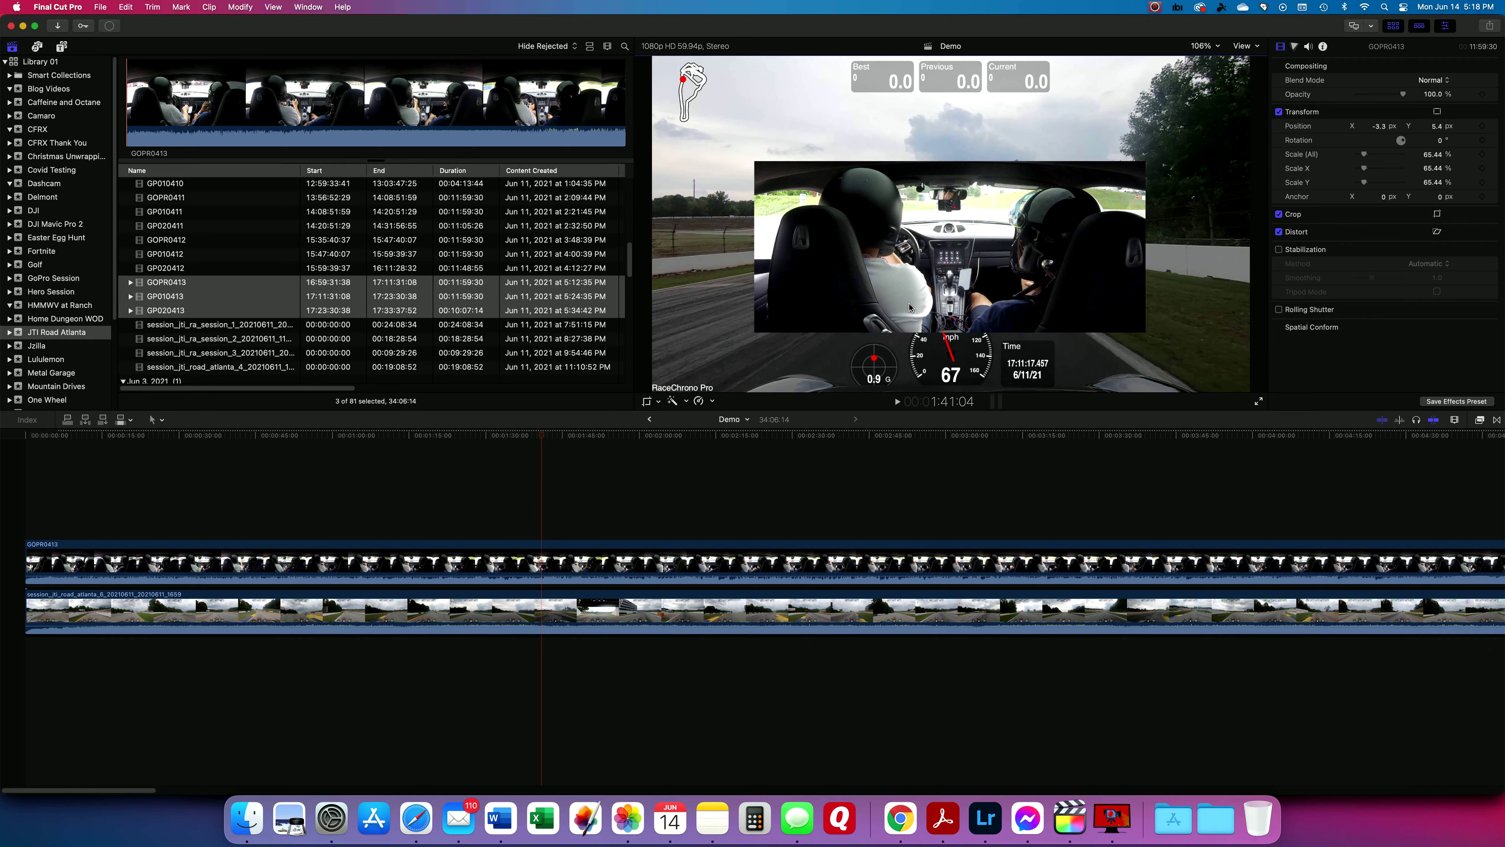
- Scale the trimmed GOPR0413 overlay to about 52% and move it to about X -134 px, Y 95 px
left_click(659, 403)
left_click(668, 417)
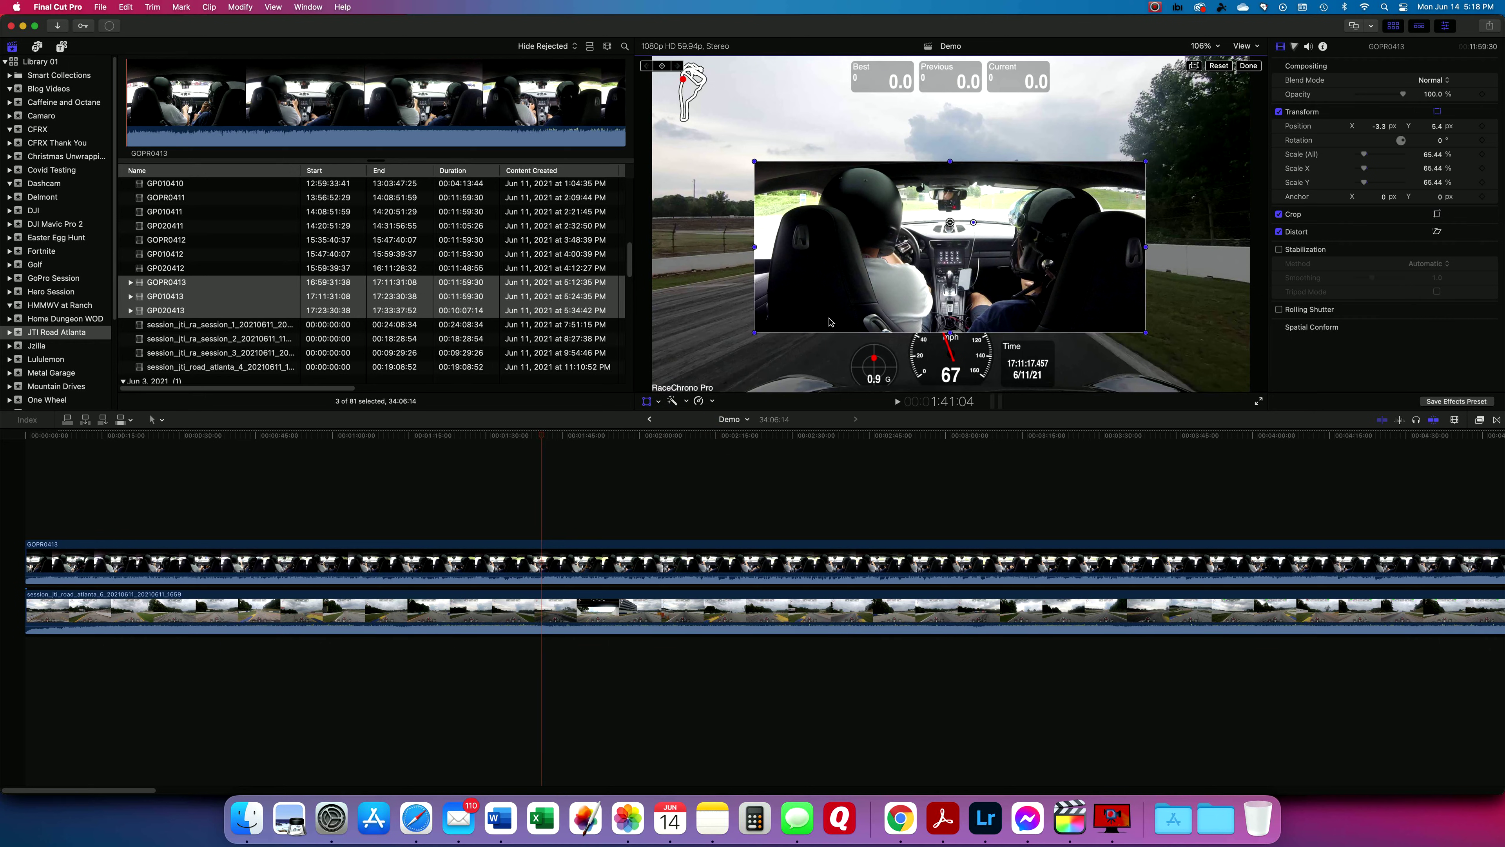
mouse_move(841, 318)
left_mouse_down()
mouse_move(773, 323)
mouse_move(763, 348)
mouse_move(827, 320)
left_mouse_up()
left_click_drag(1132, 168, 1092, 178)
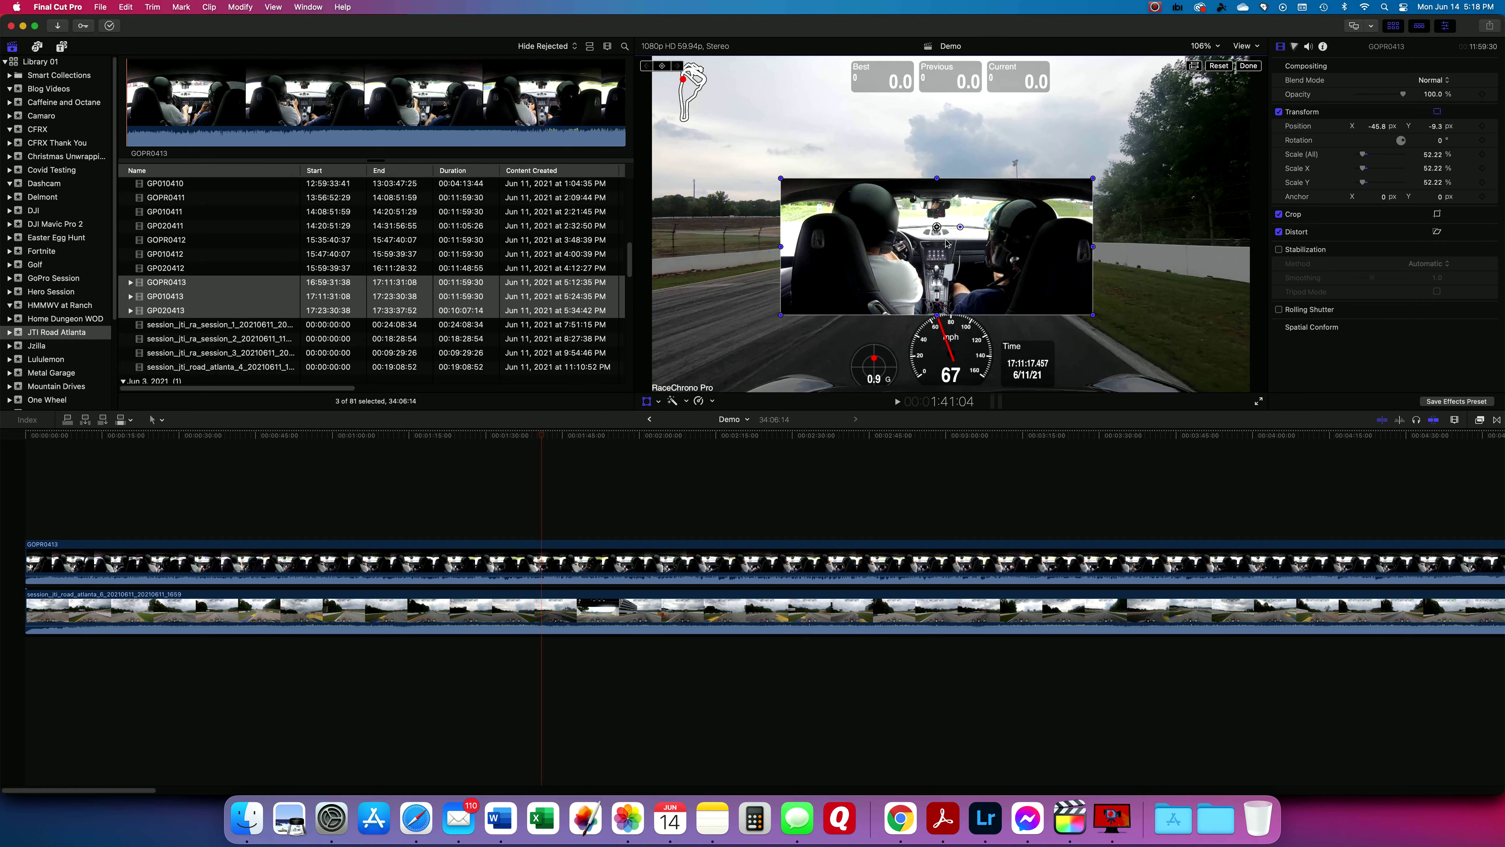
left_click_drag(876, 276, 840, 241)
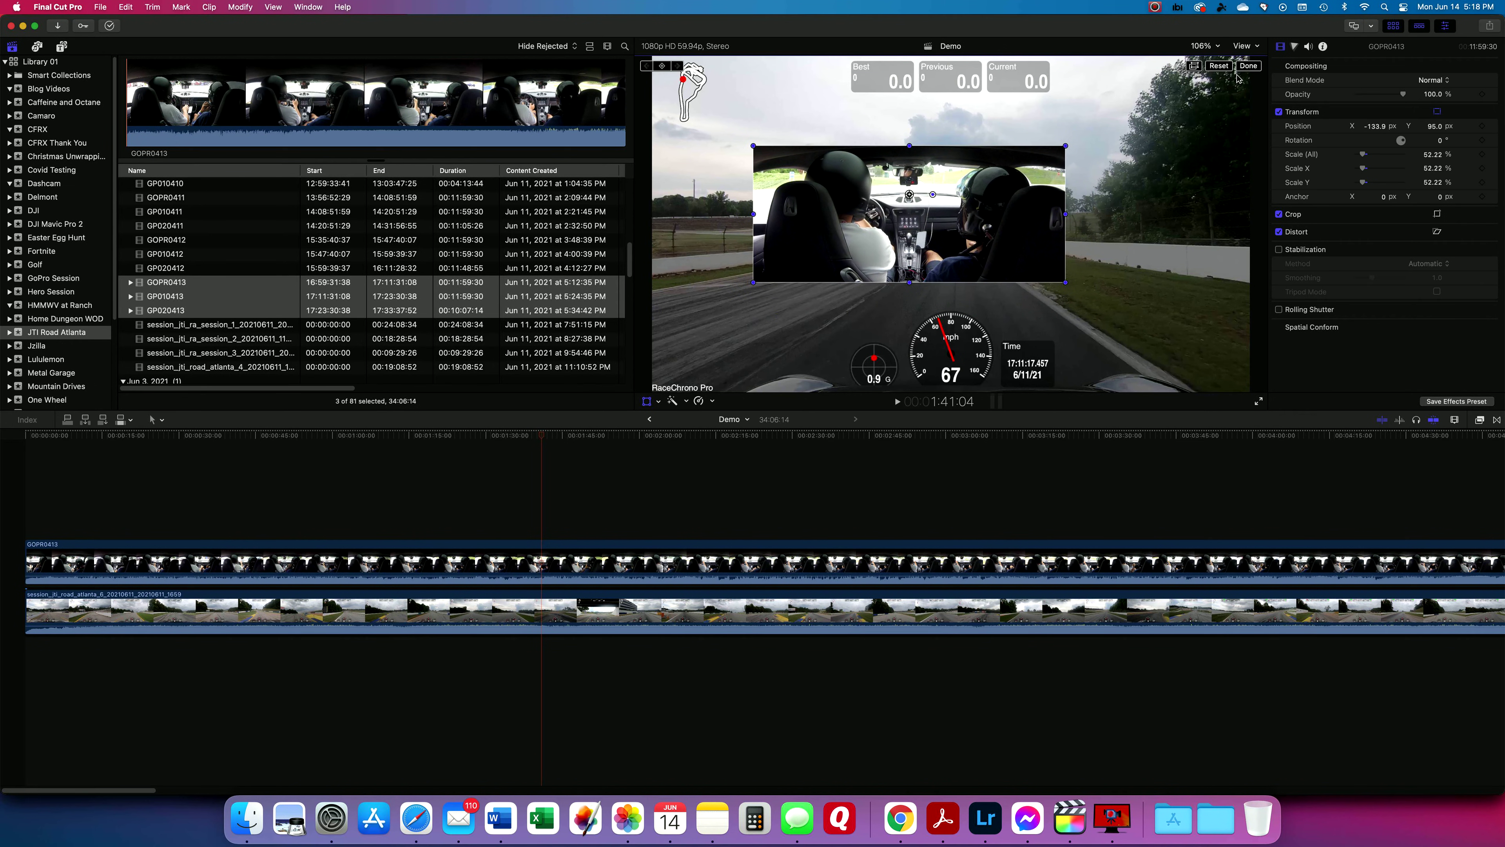
left_click(1247, 66)
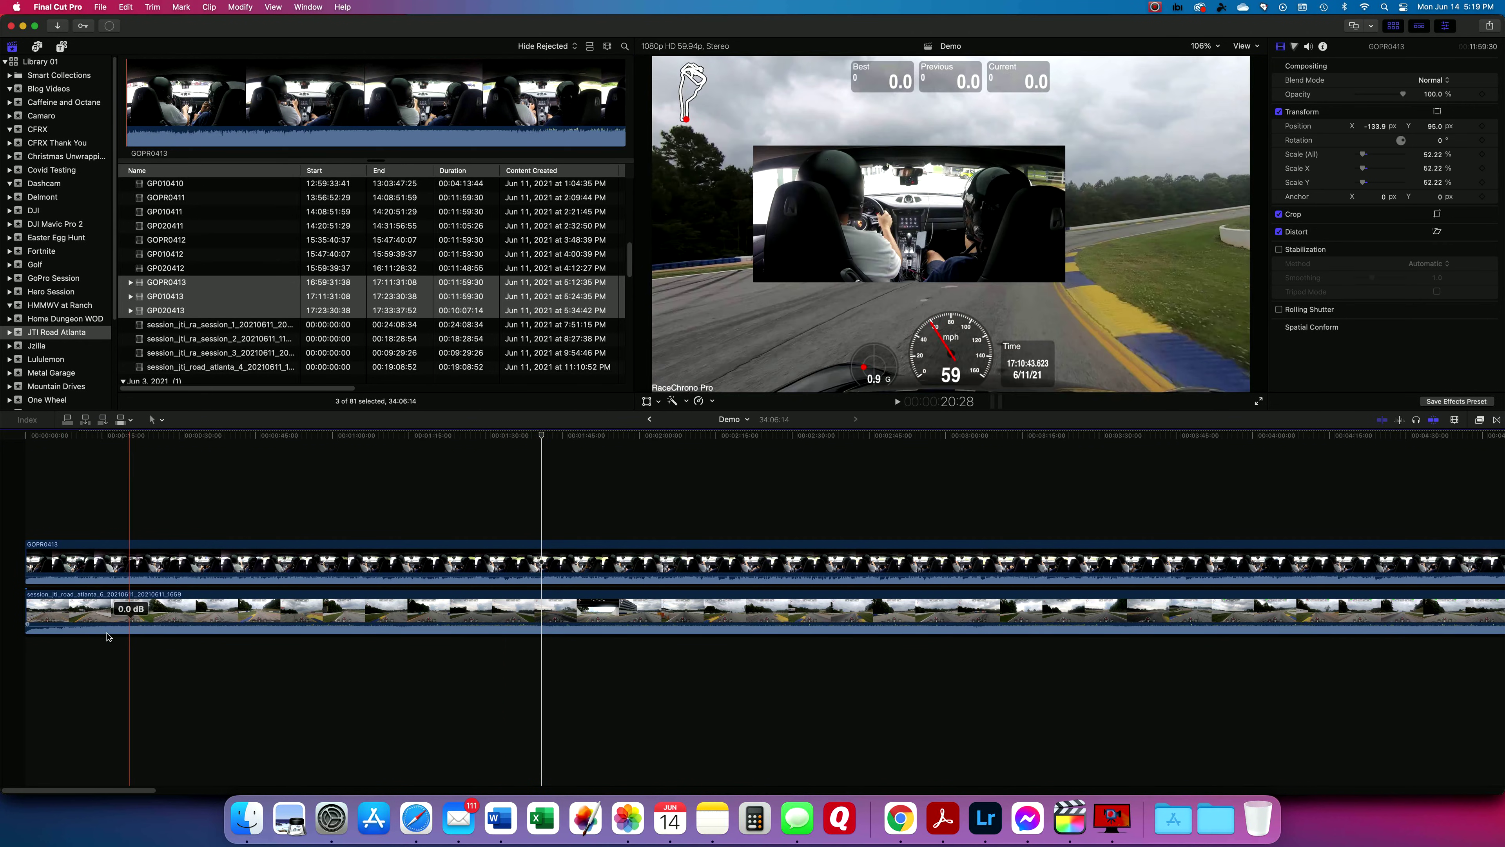
- Near the three-second mark, move the GOPR0413 overlay into the video frame's upper-right corner, at about X 460 px, Y 384 px
left_click(52, 674)
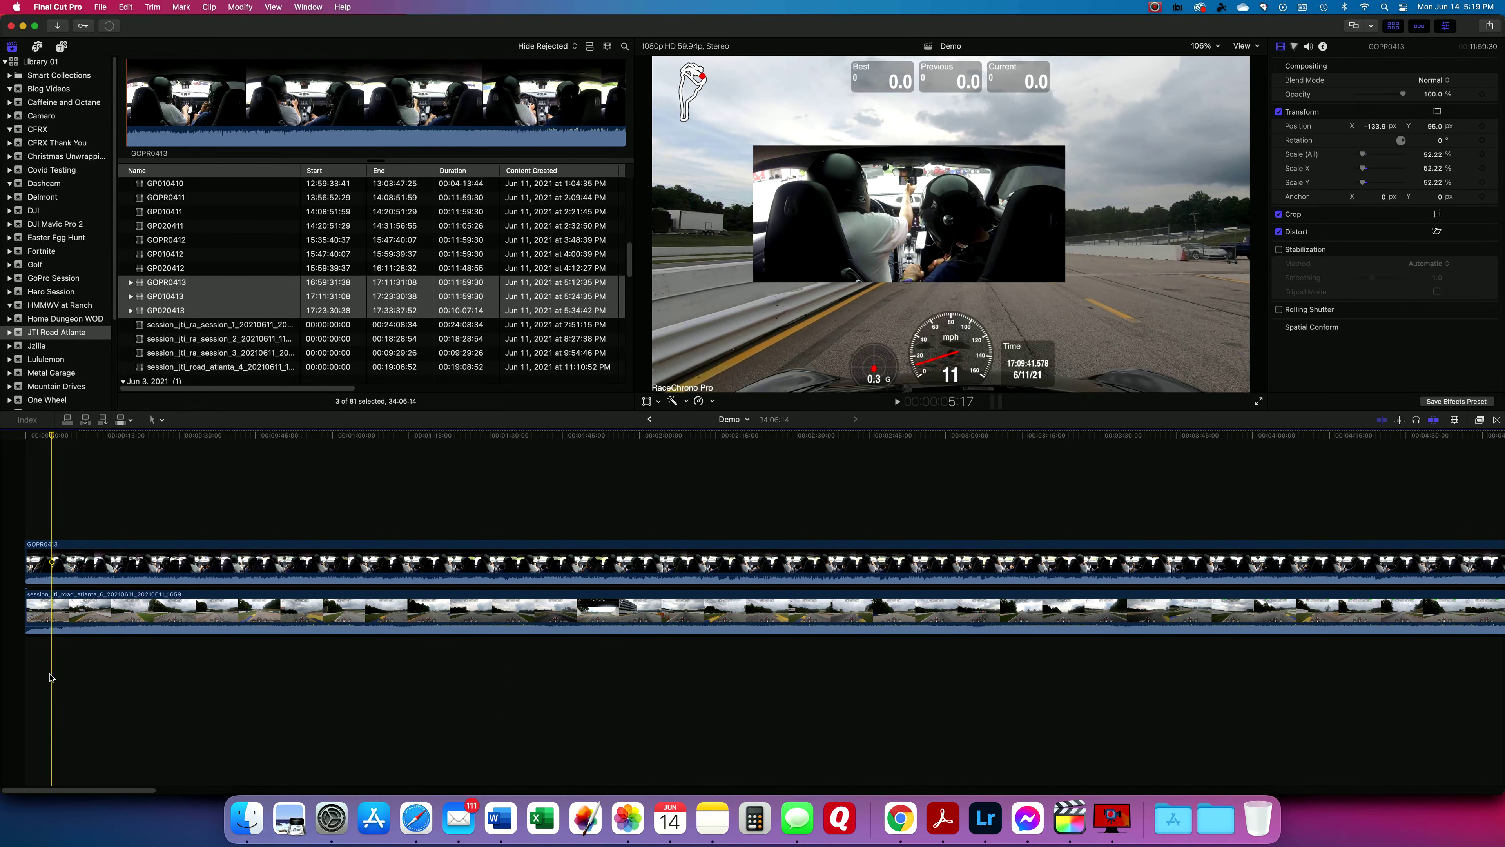
left_click(42, 680)
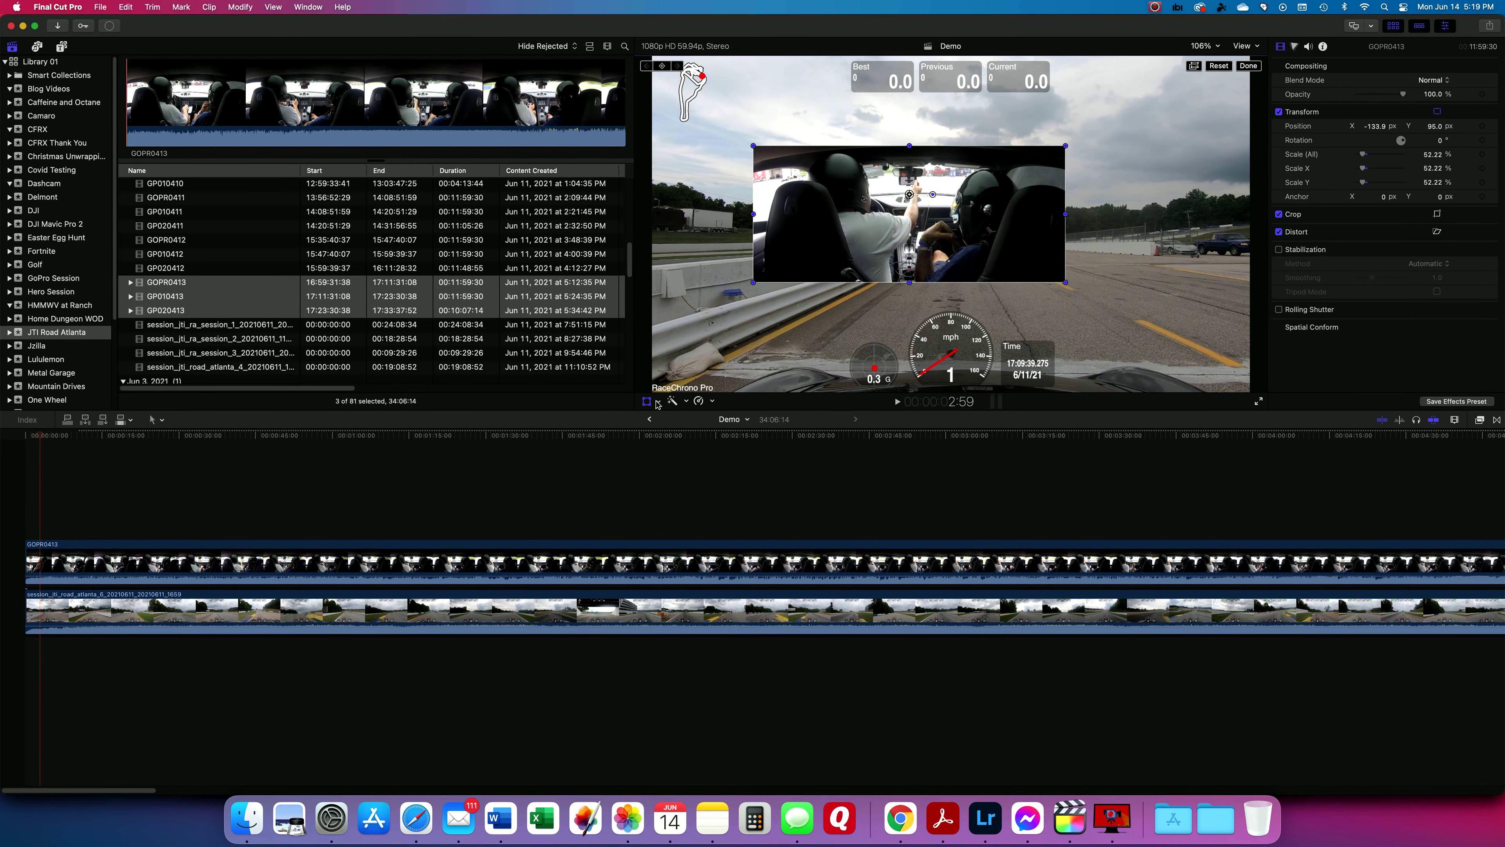
left_click_drag(873, 233, 1060, 142)
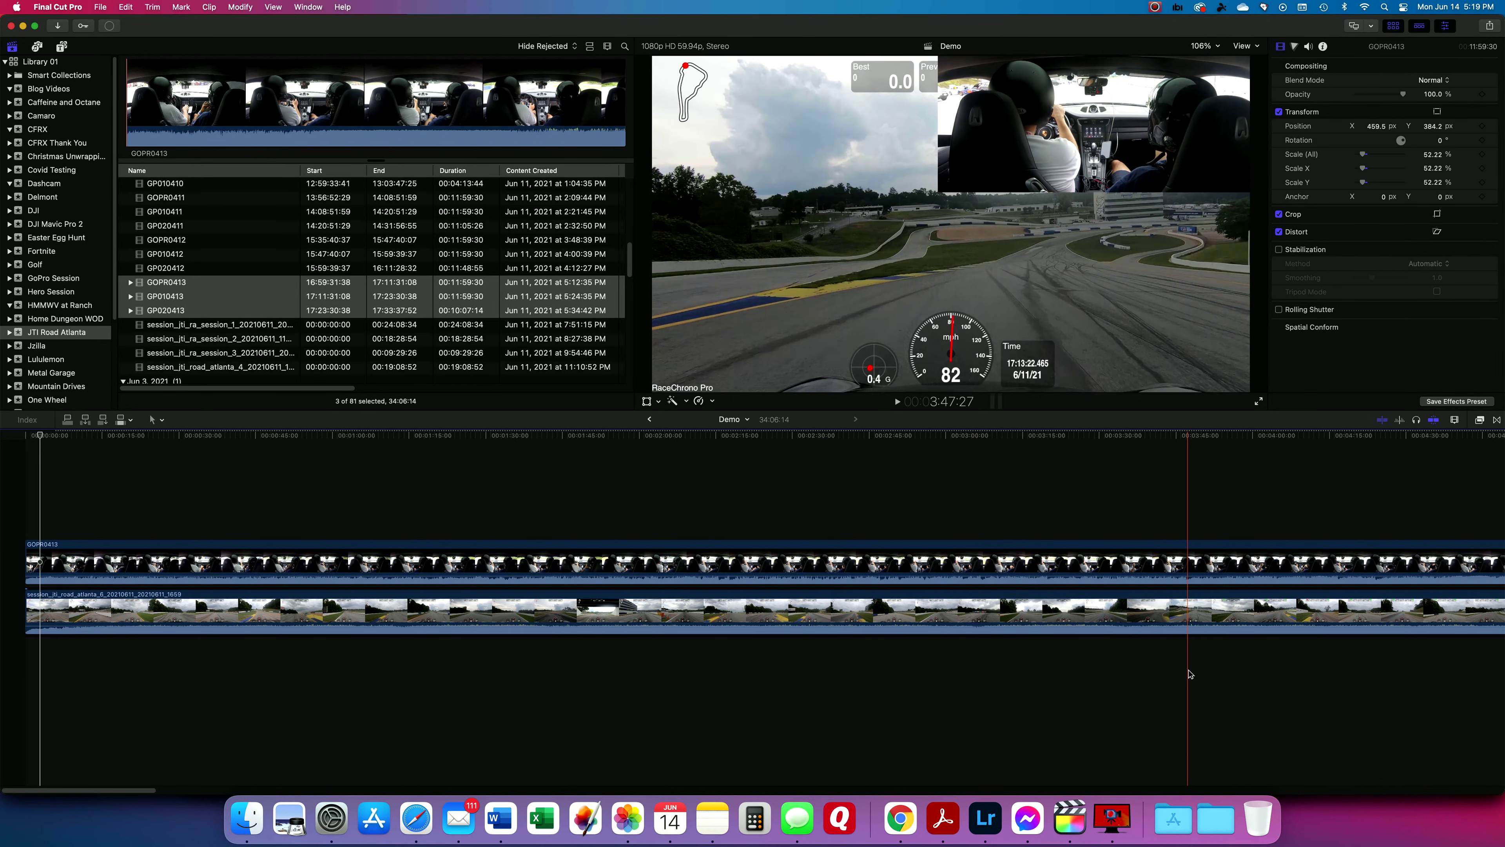
- Trim the beginning of the GOPR0413 overlay to a clip duration of 7:28:21, starting at about 1:18 on the timeline
left_click(1365, 669)
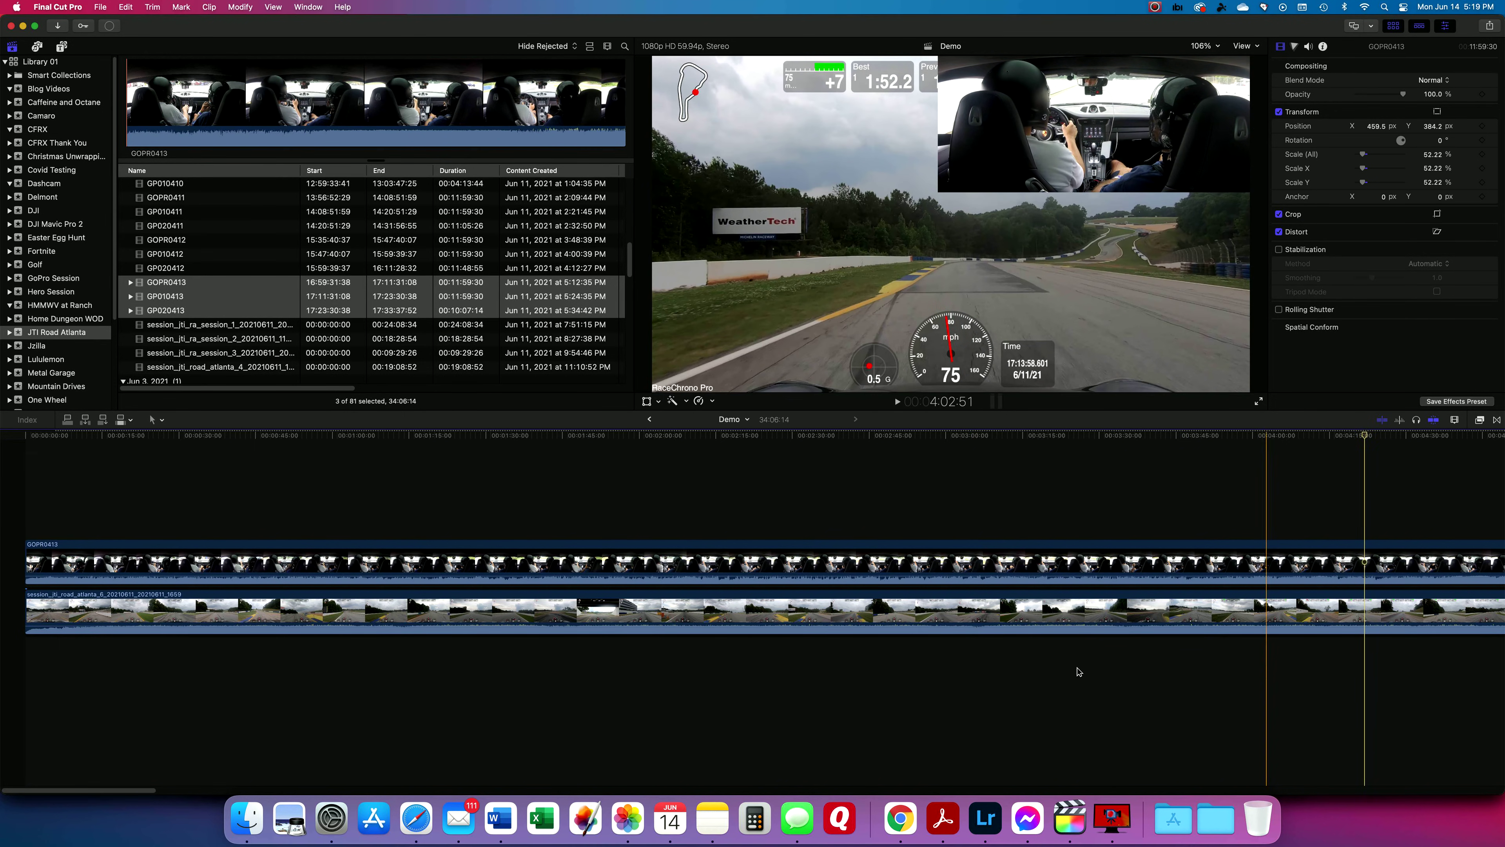
left_click(30, 565)
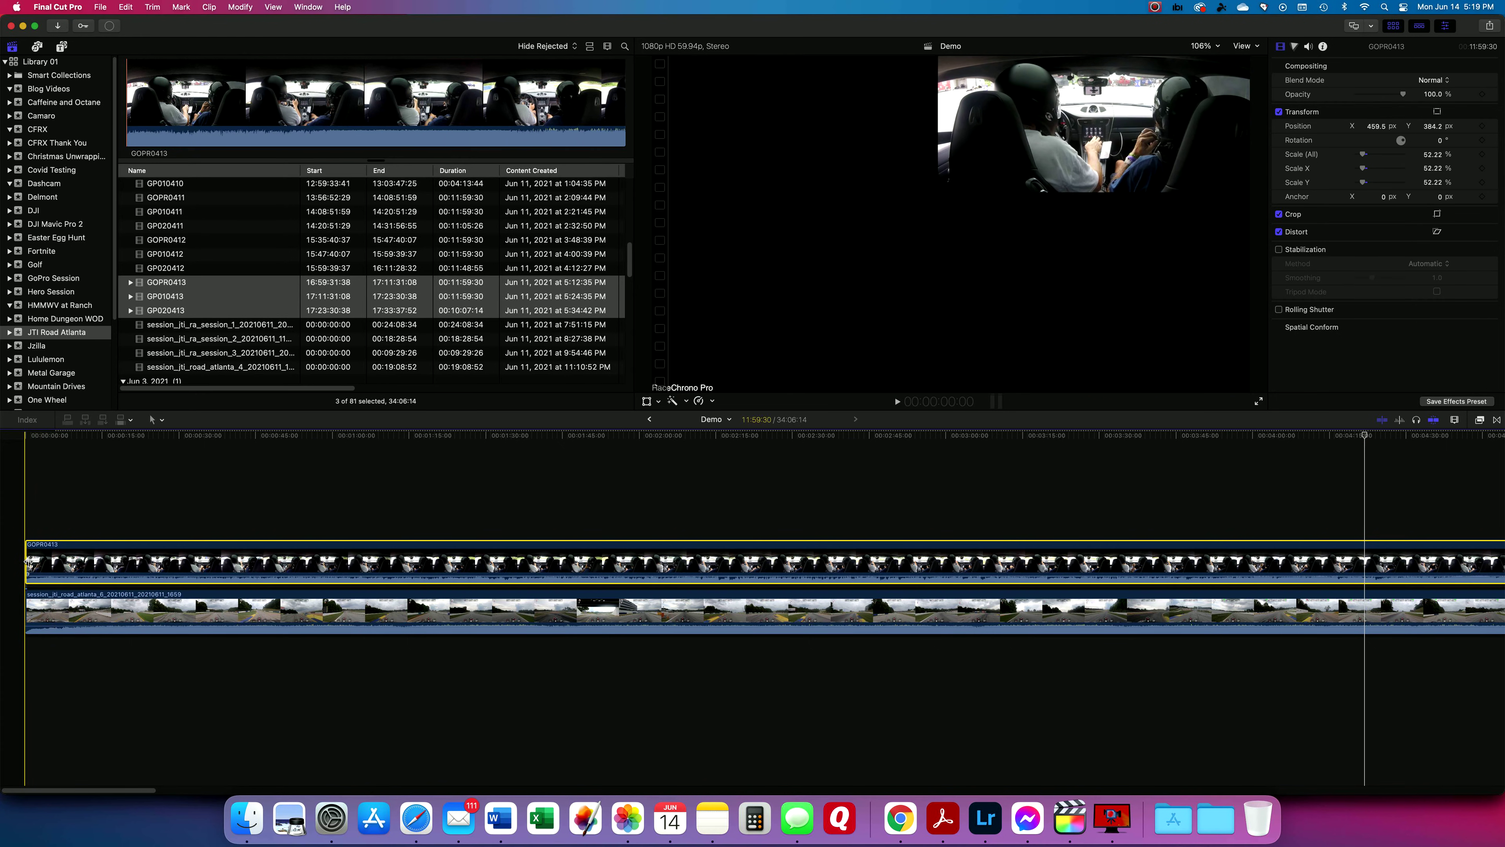
left_click_drag(29, 563, 423, 566)
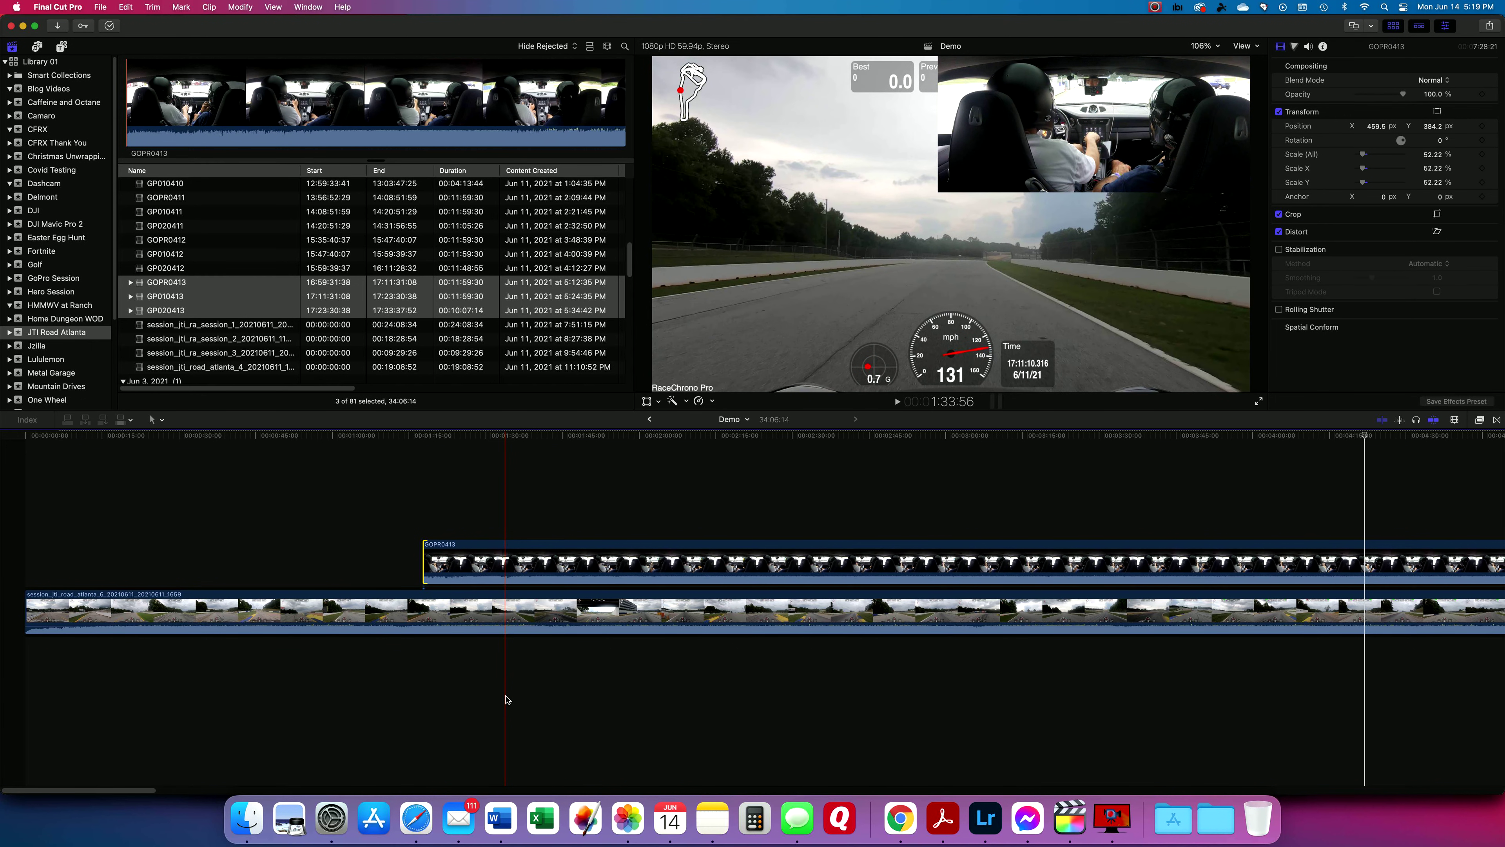
- At about 1:33:56, use Transform to scale the GOPR0413 overlay to about 78.5% and position it at about X 470.6 px, Y 297.7 px
left_click(505, 571)
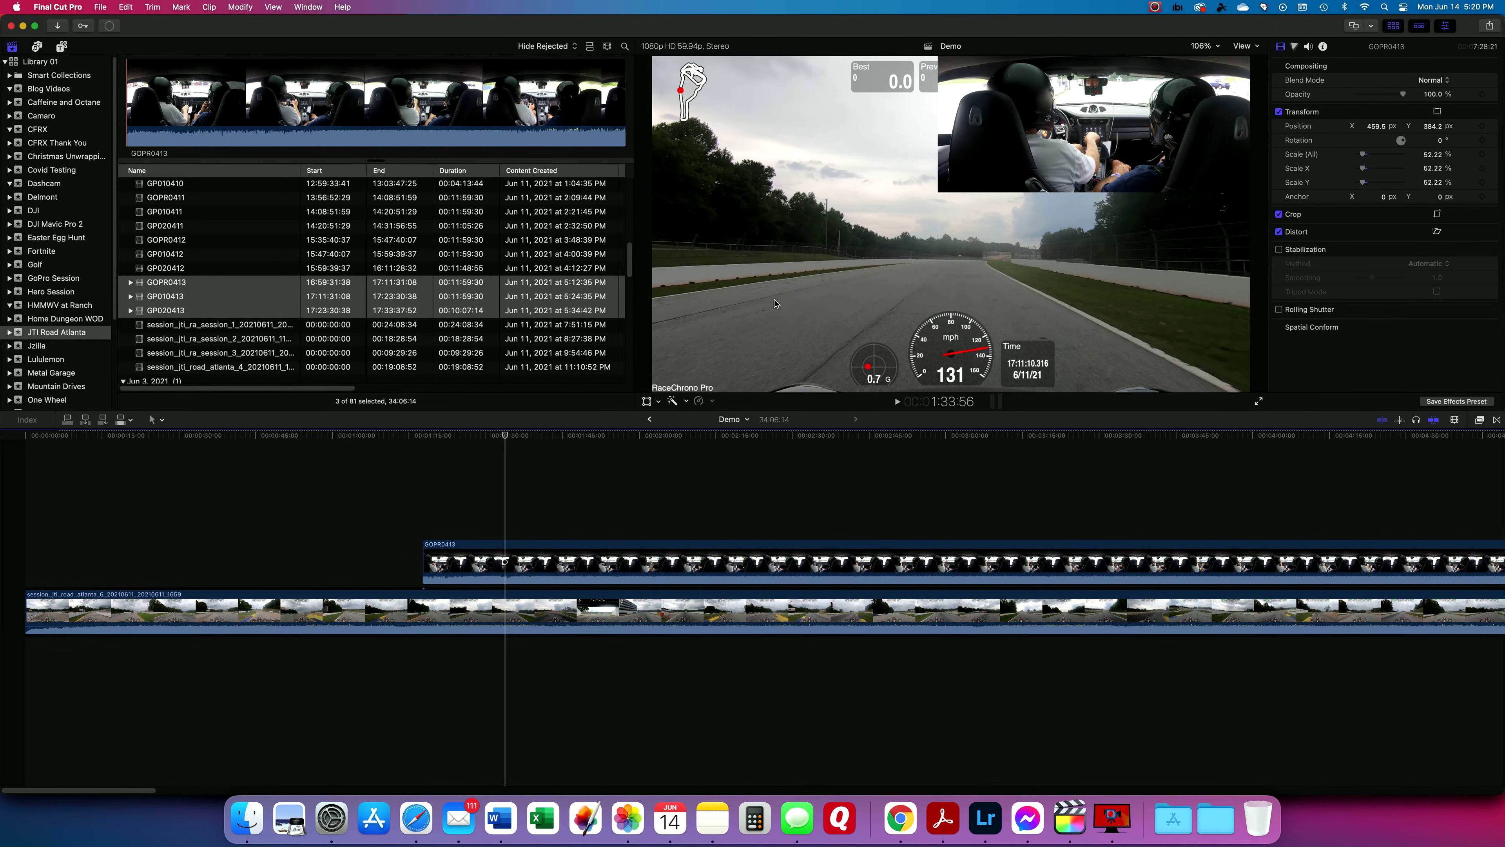
left_click(658, 403)
left_click(681, 415)
left_click_drag(938, 193, 971, 216)
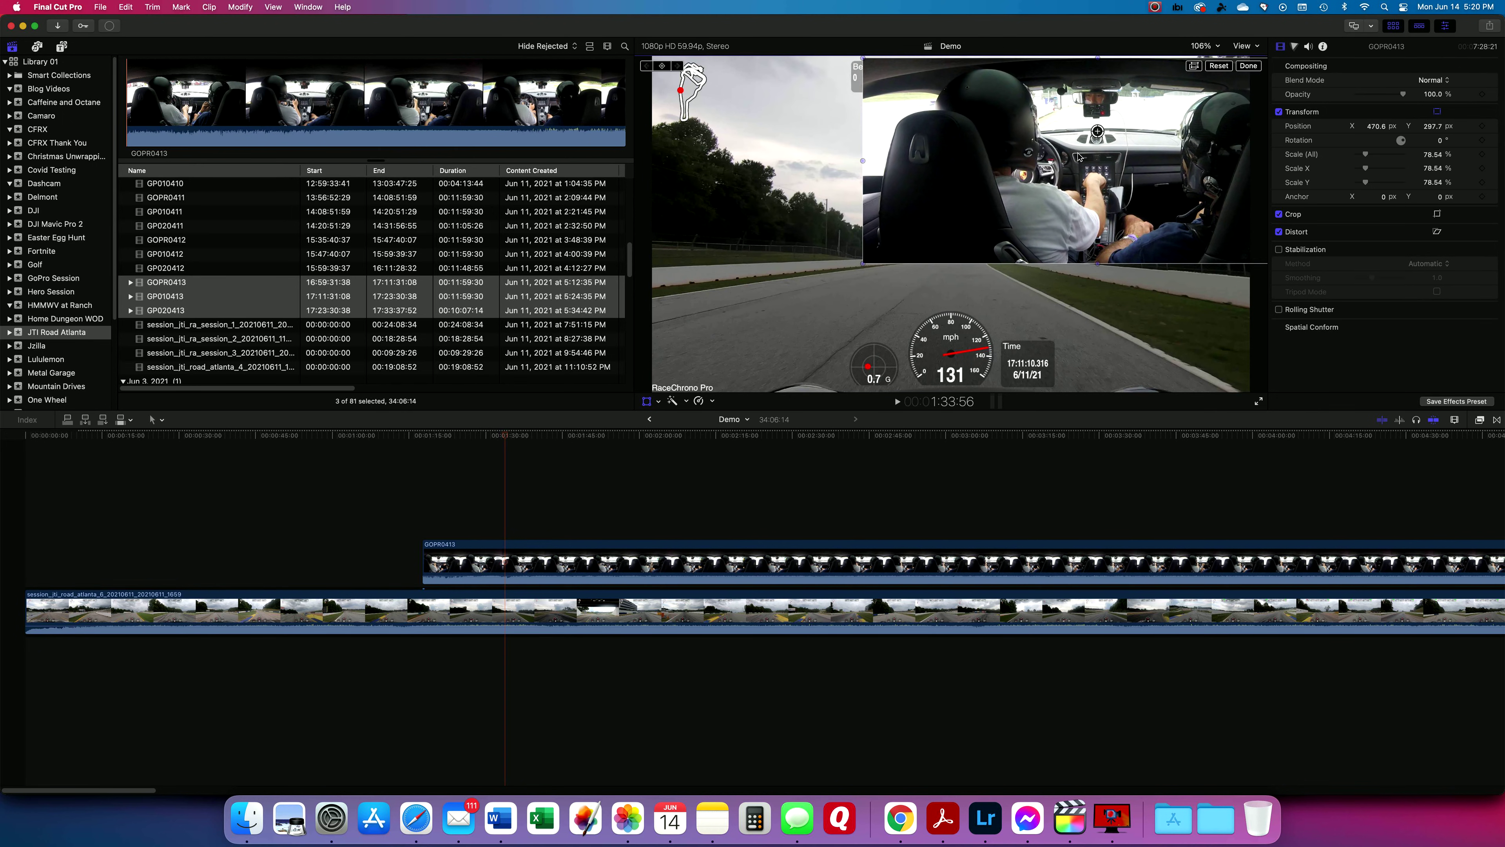
left_click(1256, 67)
- Move the GOPR0413 overlay back to the timeline start and trim its beginning to a clip duration of 7:03:17
left_click_drag(536, 562, 138, 562)
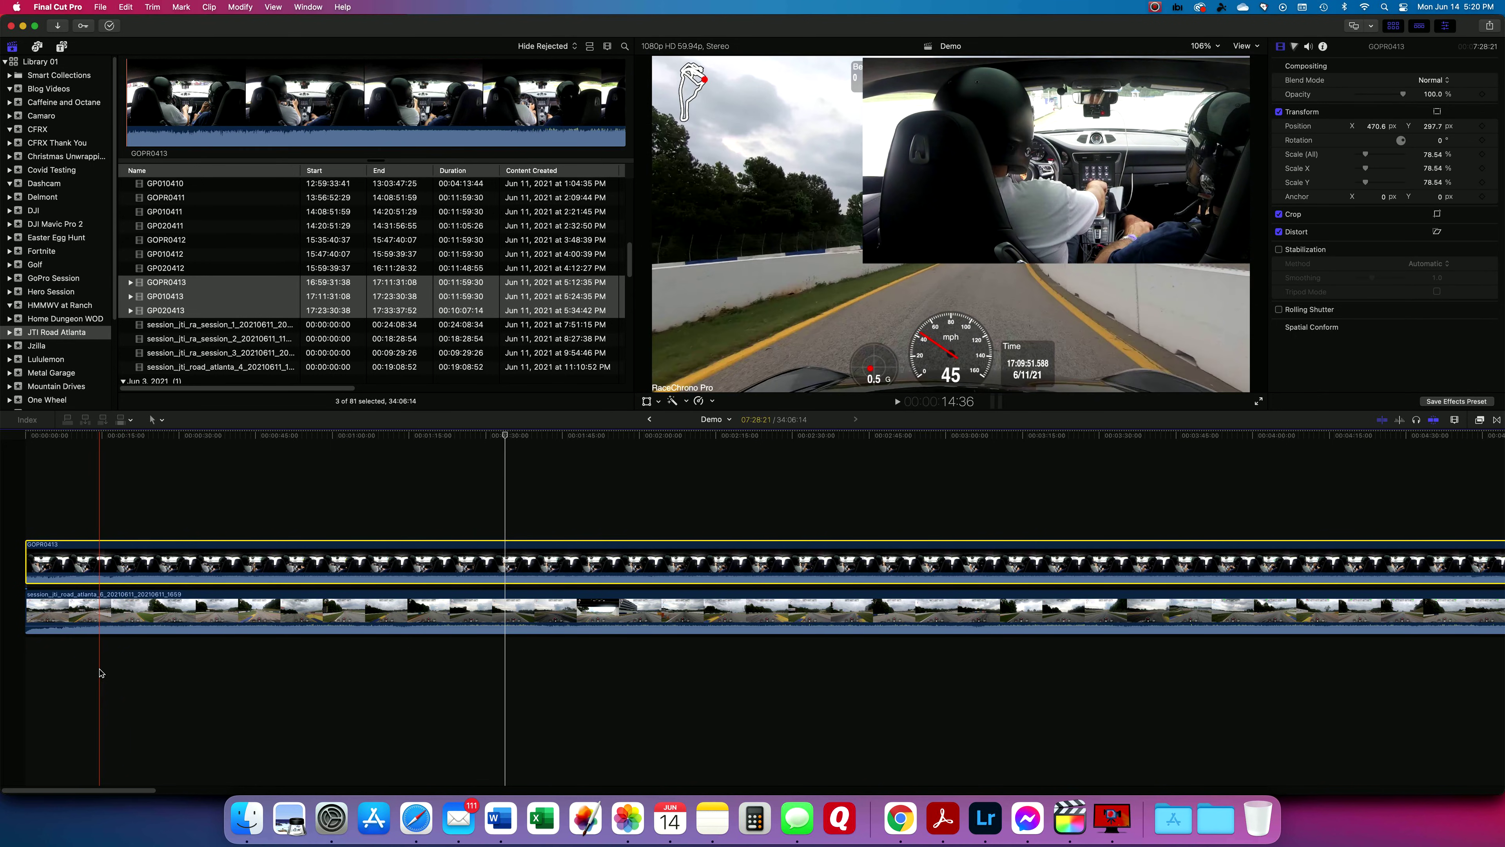
left_click(73, 672)
left_click(48, 562)
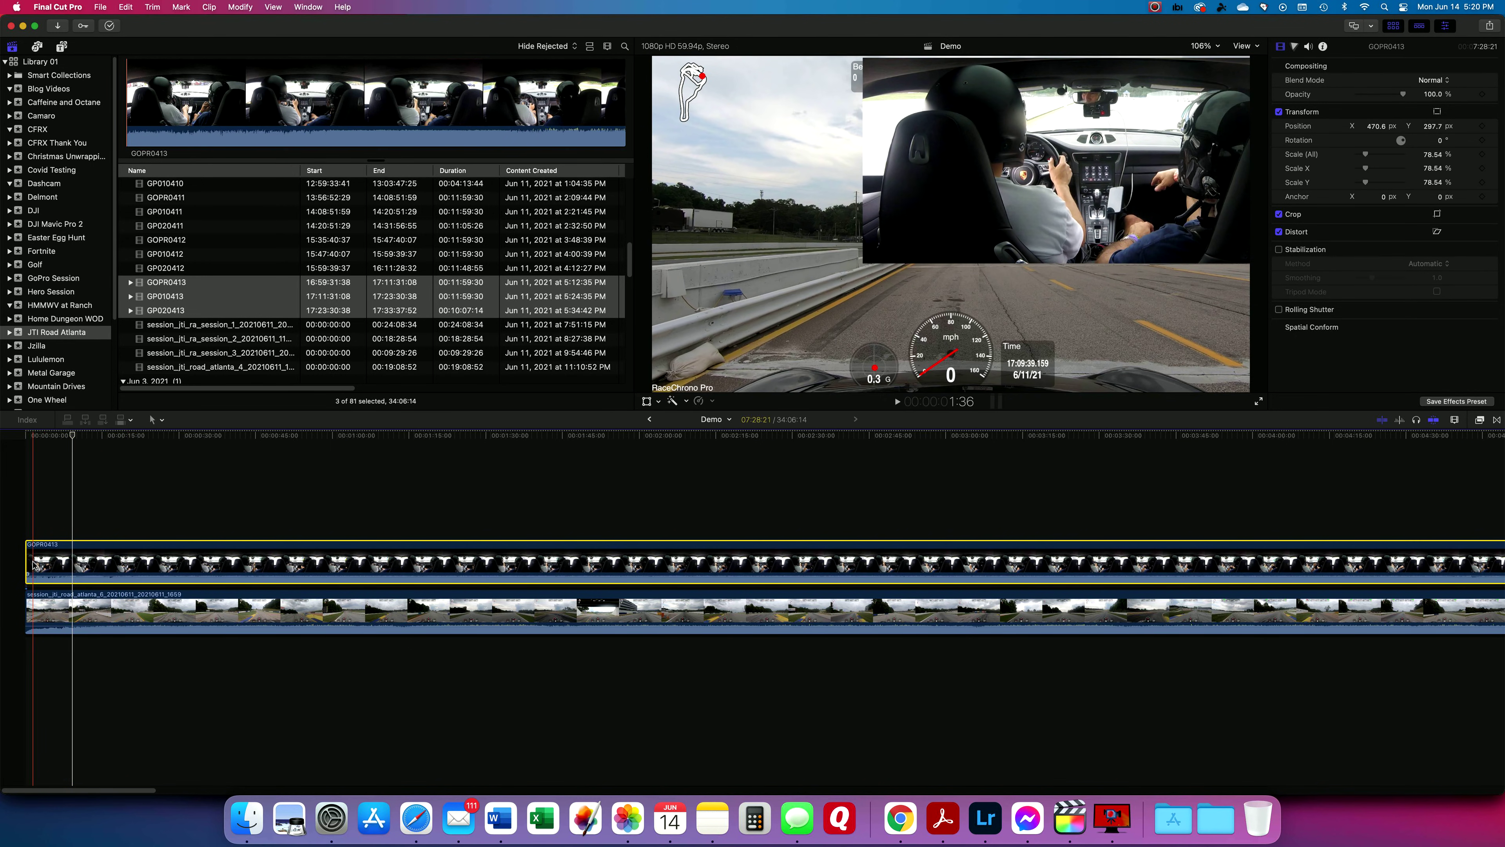
mouse_move(29, 562)
left_mouse_down()
mouse_move(154, 563)
mouse_move(173, 583)
mouse_move(48, 575)
left_mouse_up()
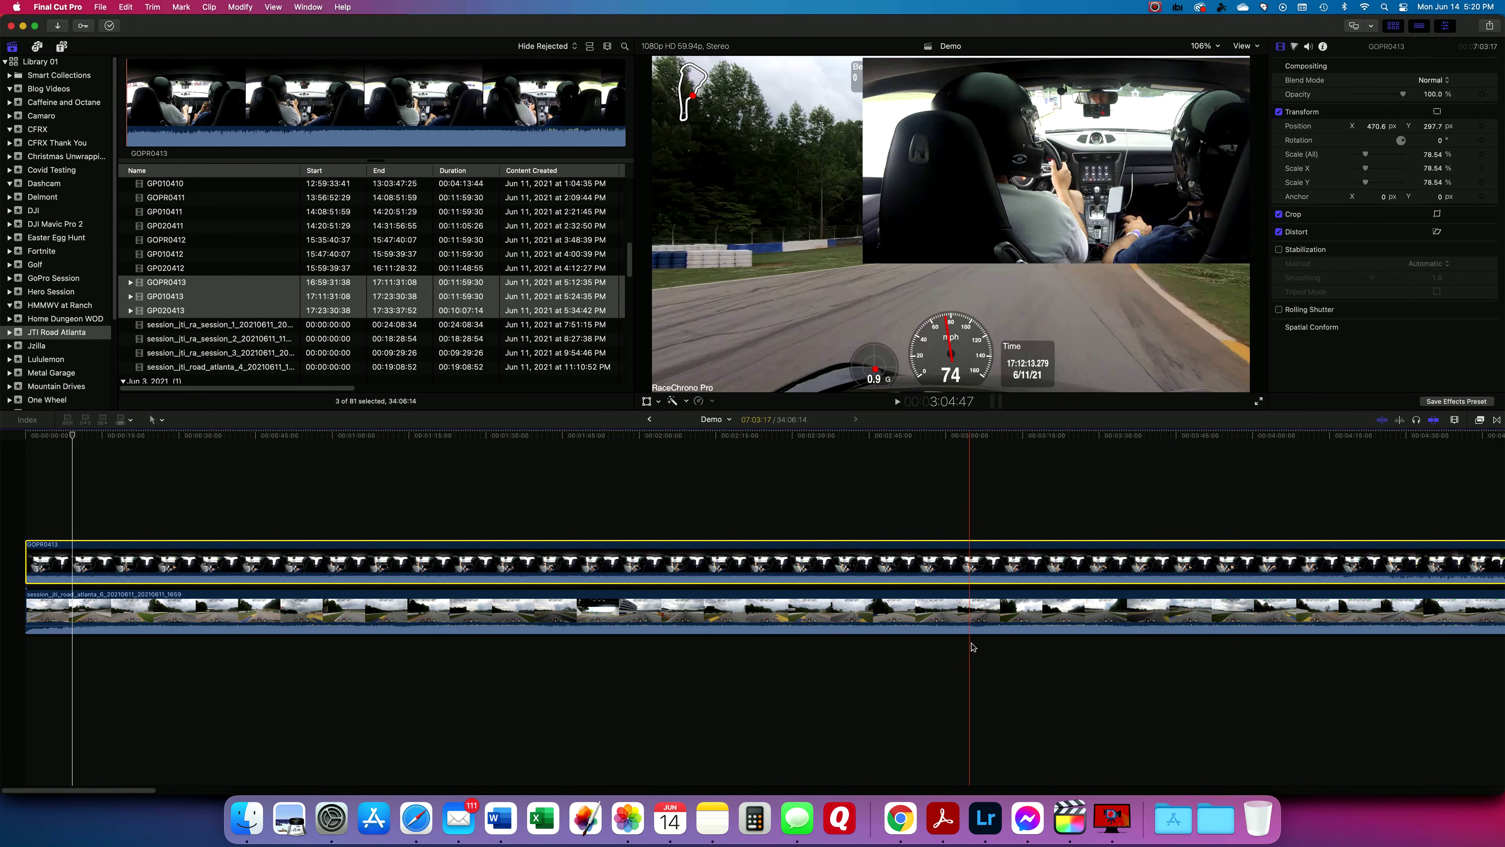
- Cut the beginning of the GOPR0413 overlay down to a duration of 3:11:41, keeping the clip at the timeline start
left_click(1195, 649)
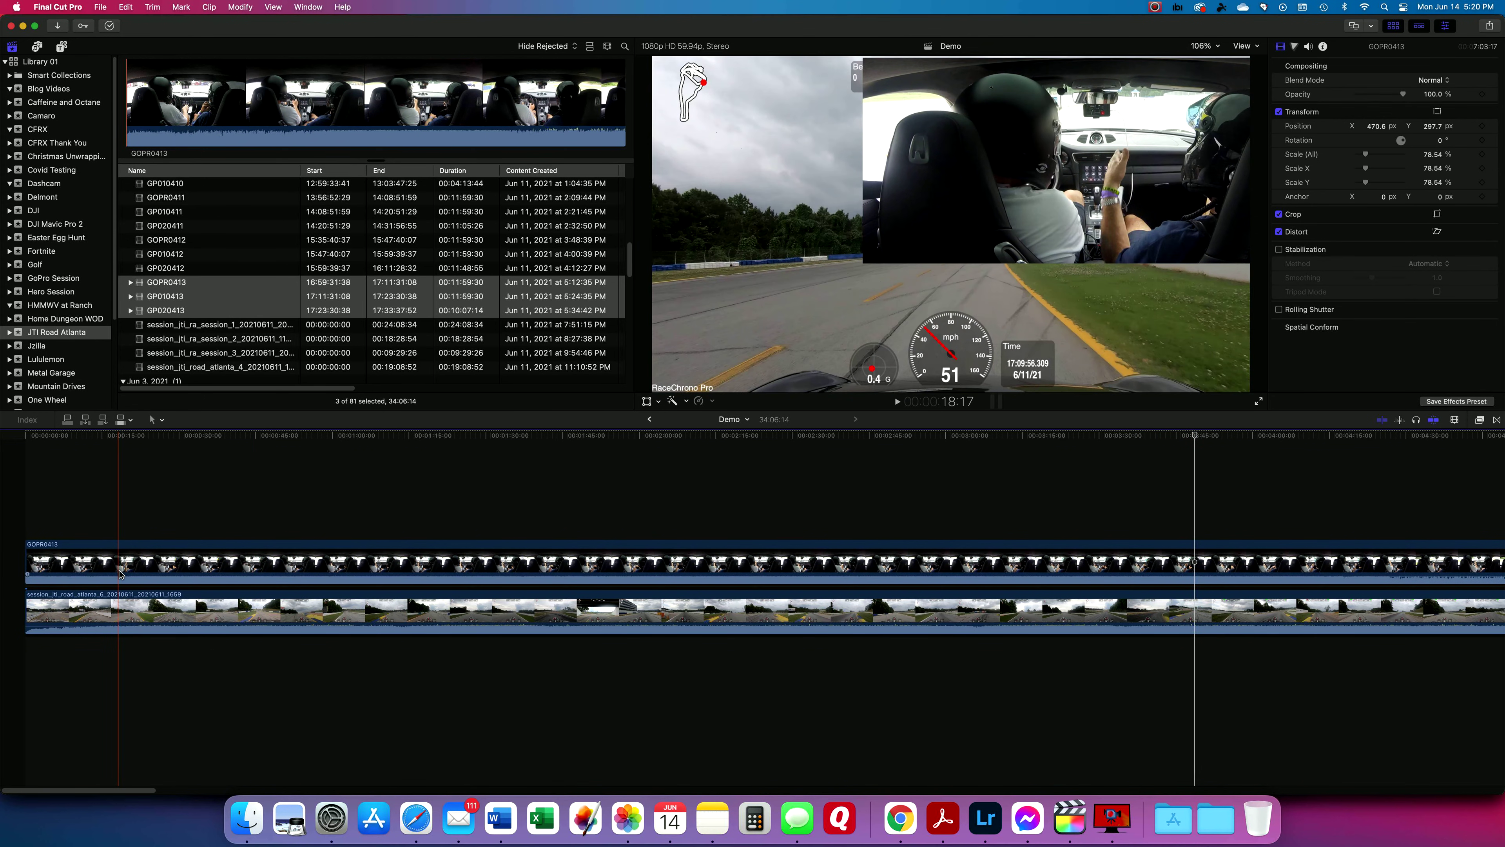
left_click(118, 572)
left_click_drag(29, 560, 94, 574)
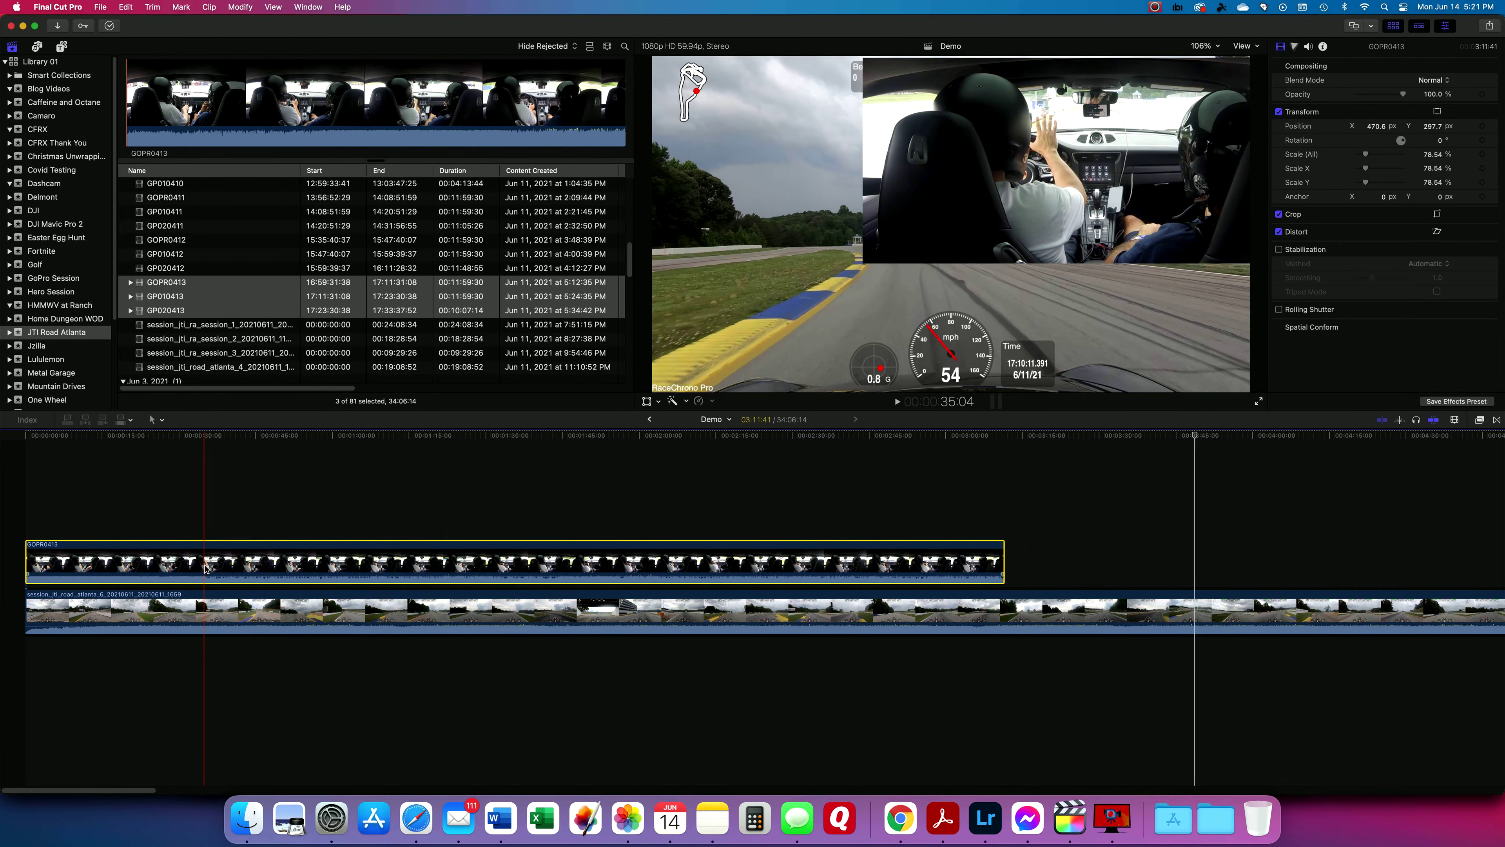
- Shorten the GOPR0413 overlay's beginning to a clip duration of 2:41:06, align it to the timeline start, and play the opening to check sync
left_click(206, 652)
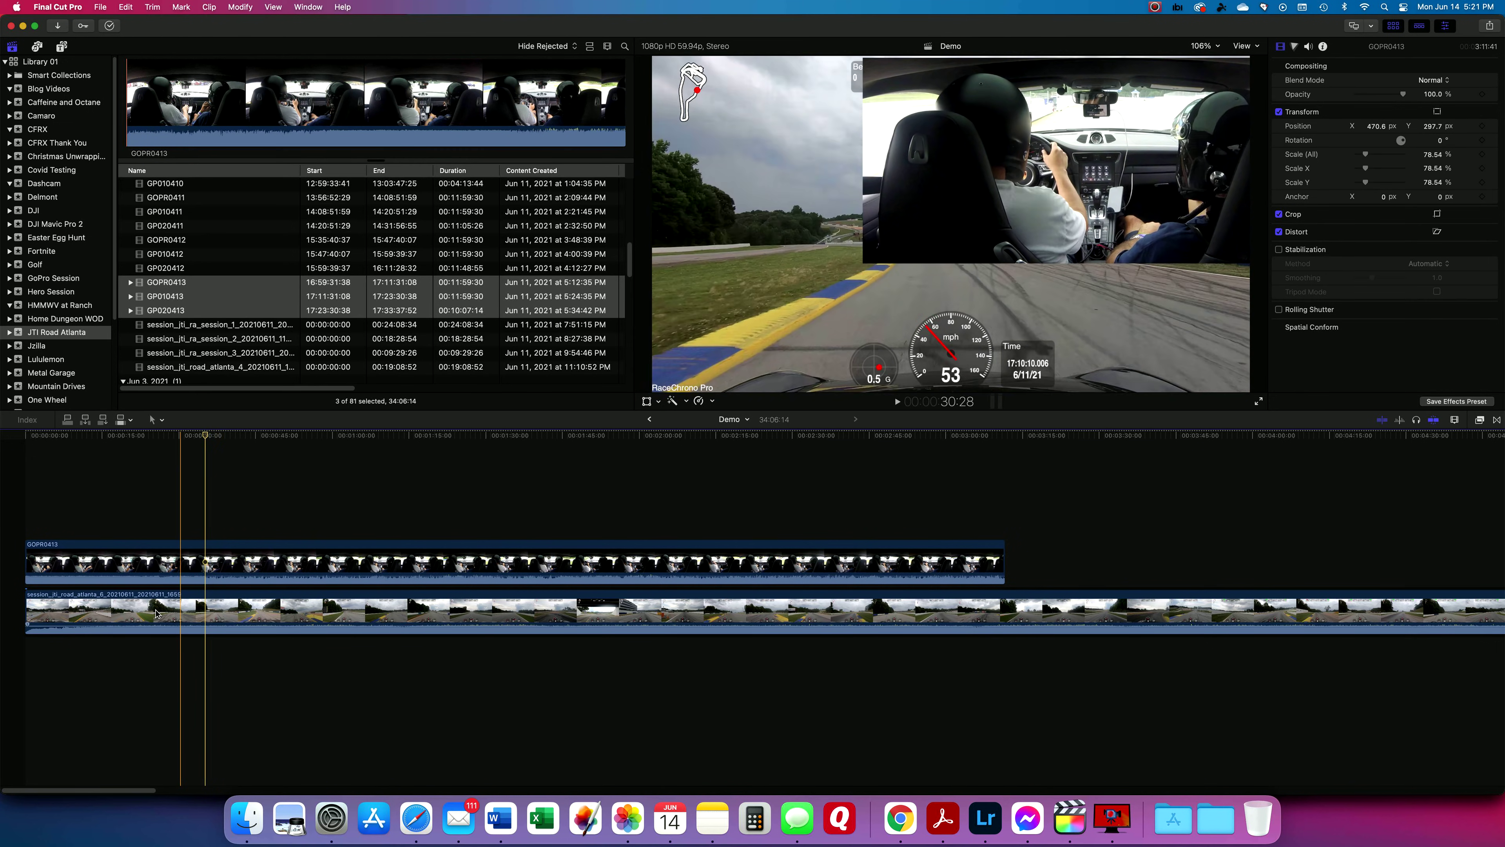
left_click(76, 563)
left_click_drag(31, 560, 81, 566)
left_click(20, 688)
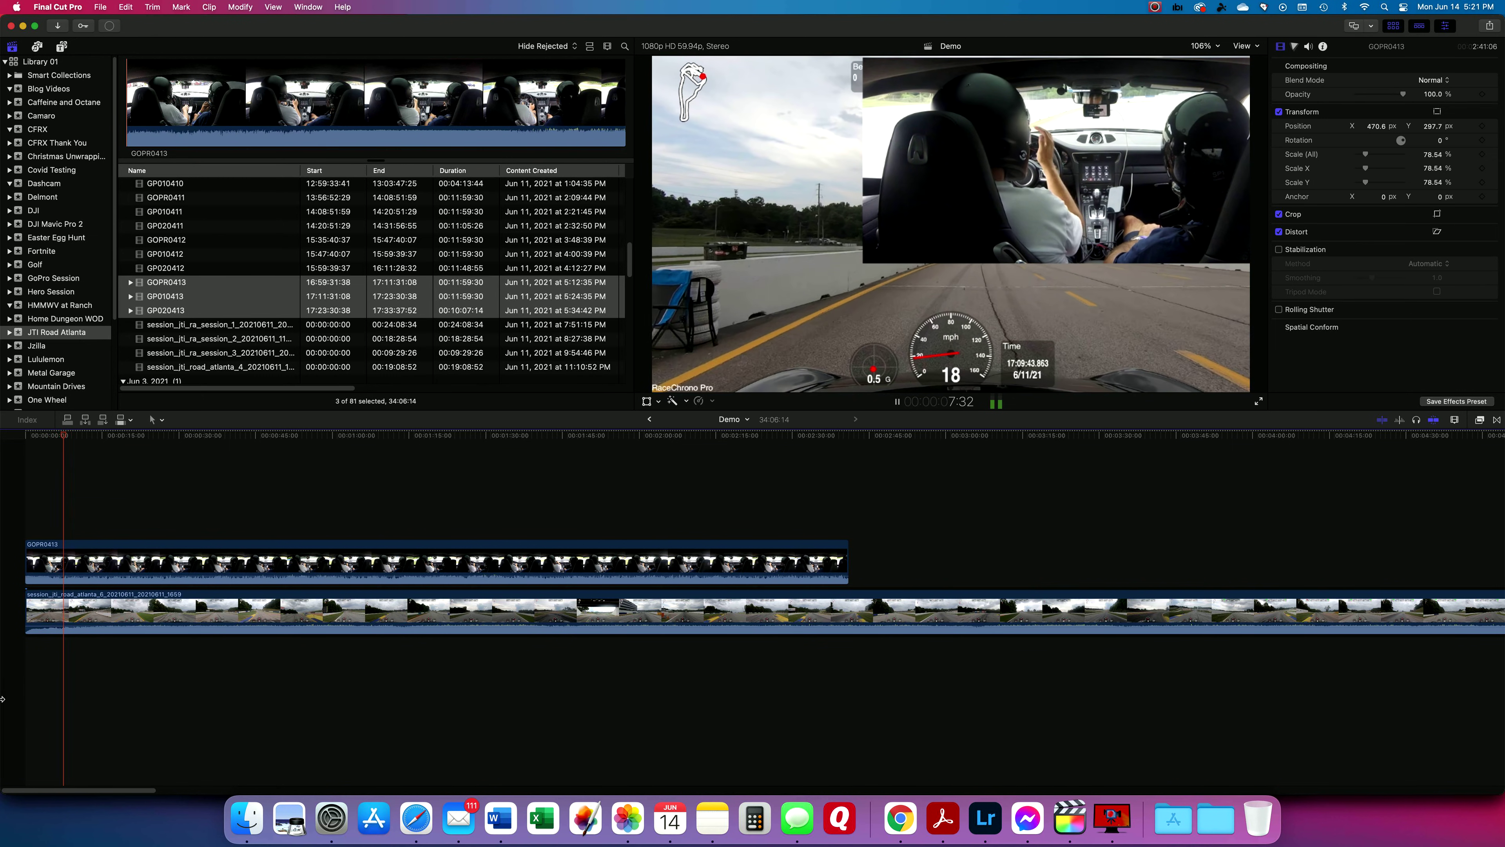
key("space")
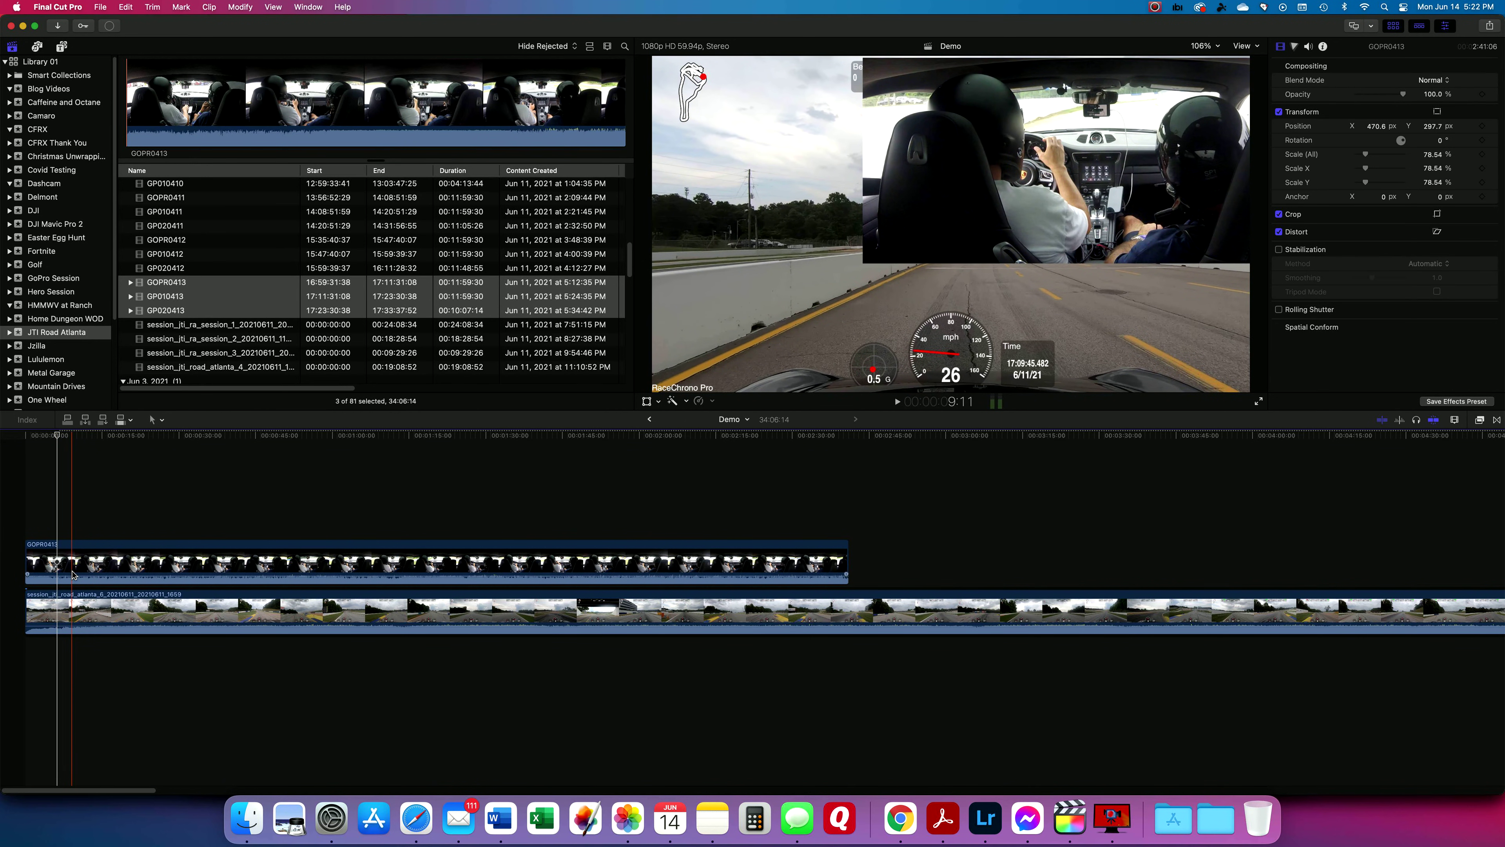
- Fine-tune the sync by extending the GOPR0413 overlay's beginning four frames to a duration of 2:41:10, starting at the timeline start
key("super+=")
key("super+=")
key("super+=")
key("super+=")
key("super+=")
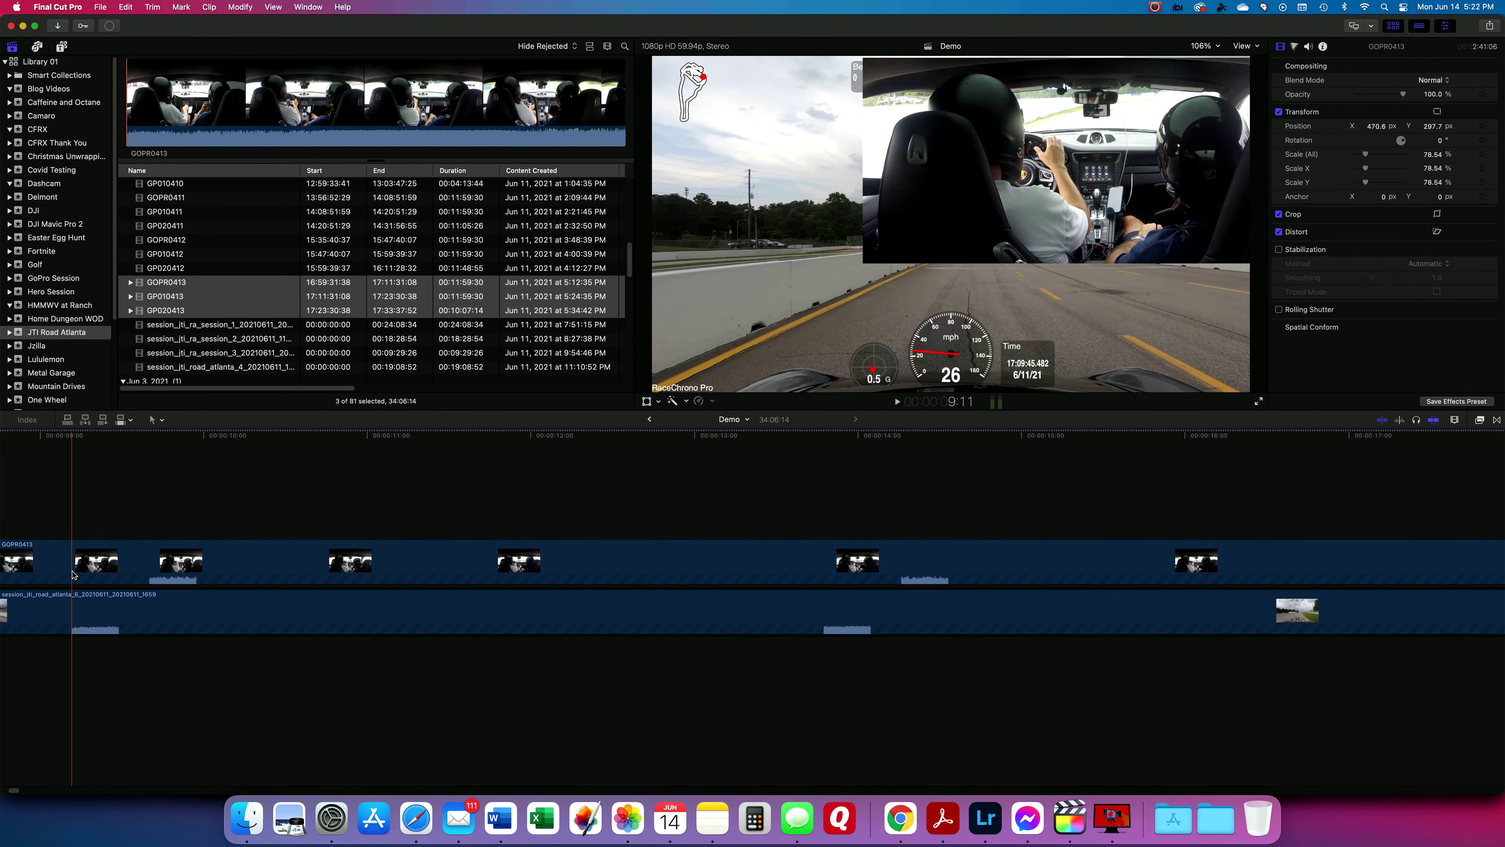
scroll(72, 575, "left", 5)
left_click(63, 563)
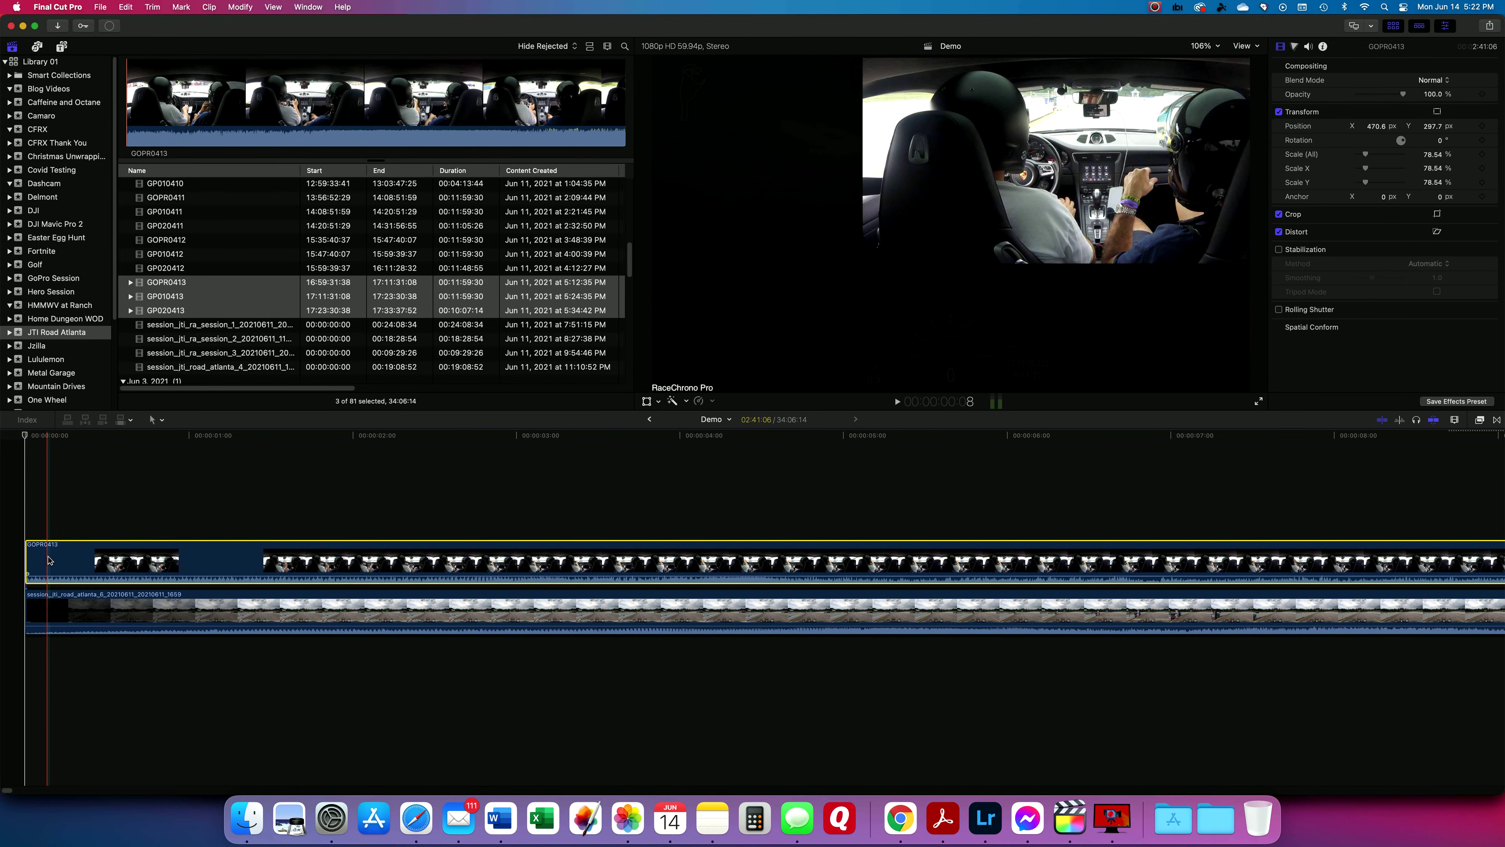
mouse_move(51, 561)
left_mouse_down()
mouse_move(65, 560)
mouse_move(26, 561)
left_mouse_up()
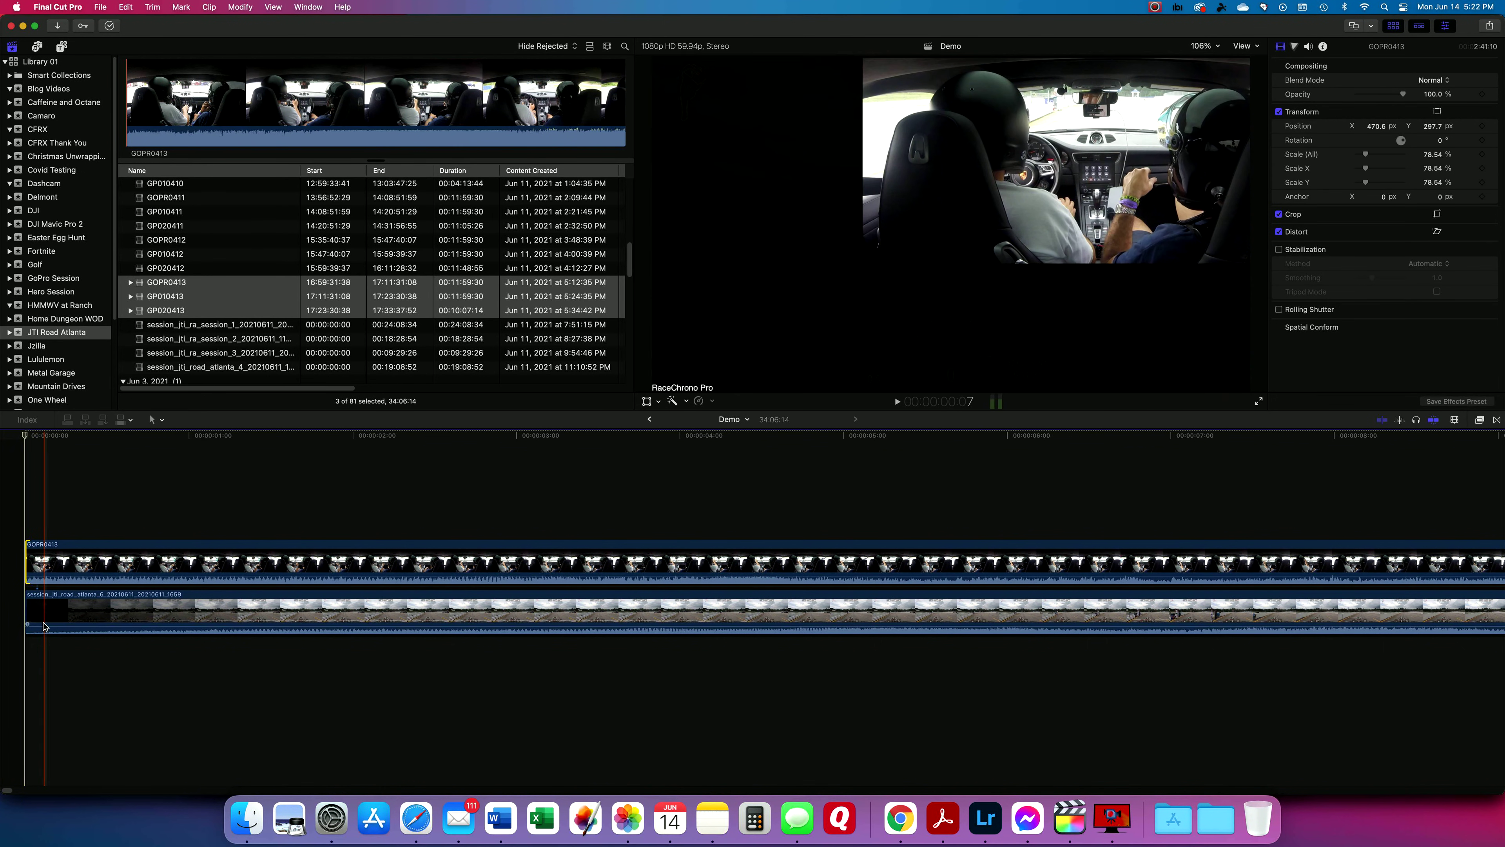
- Compare the two clips' motion and trim the GOPR0413 overlay's beginning to a duration of 2:40:19, aligned to the timeline start
left_click(28, 660)
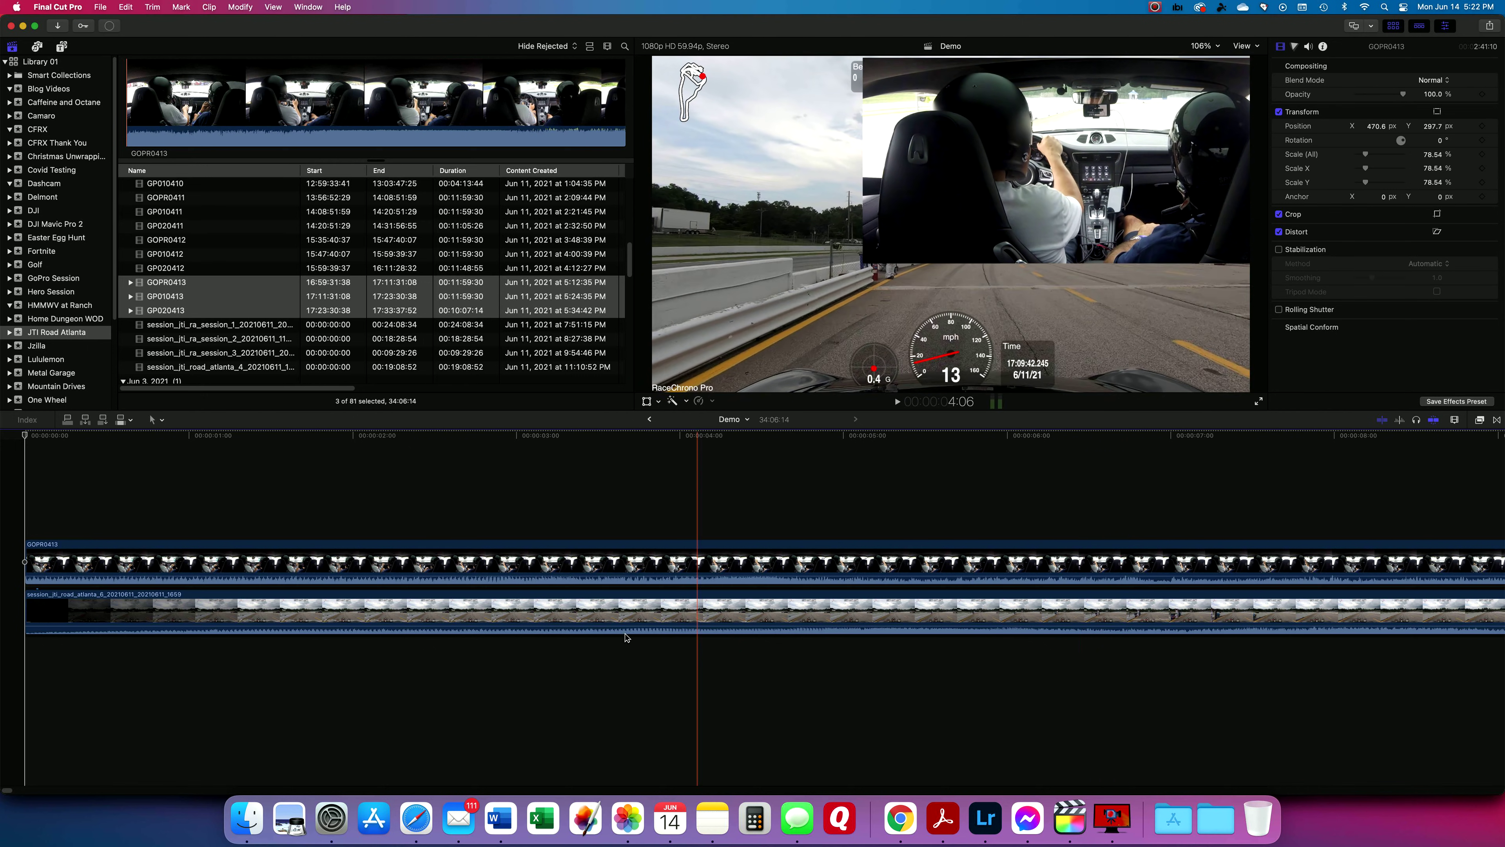
left_click(35, 568)
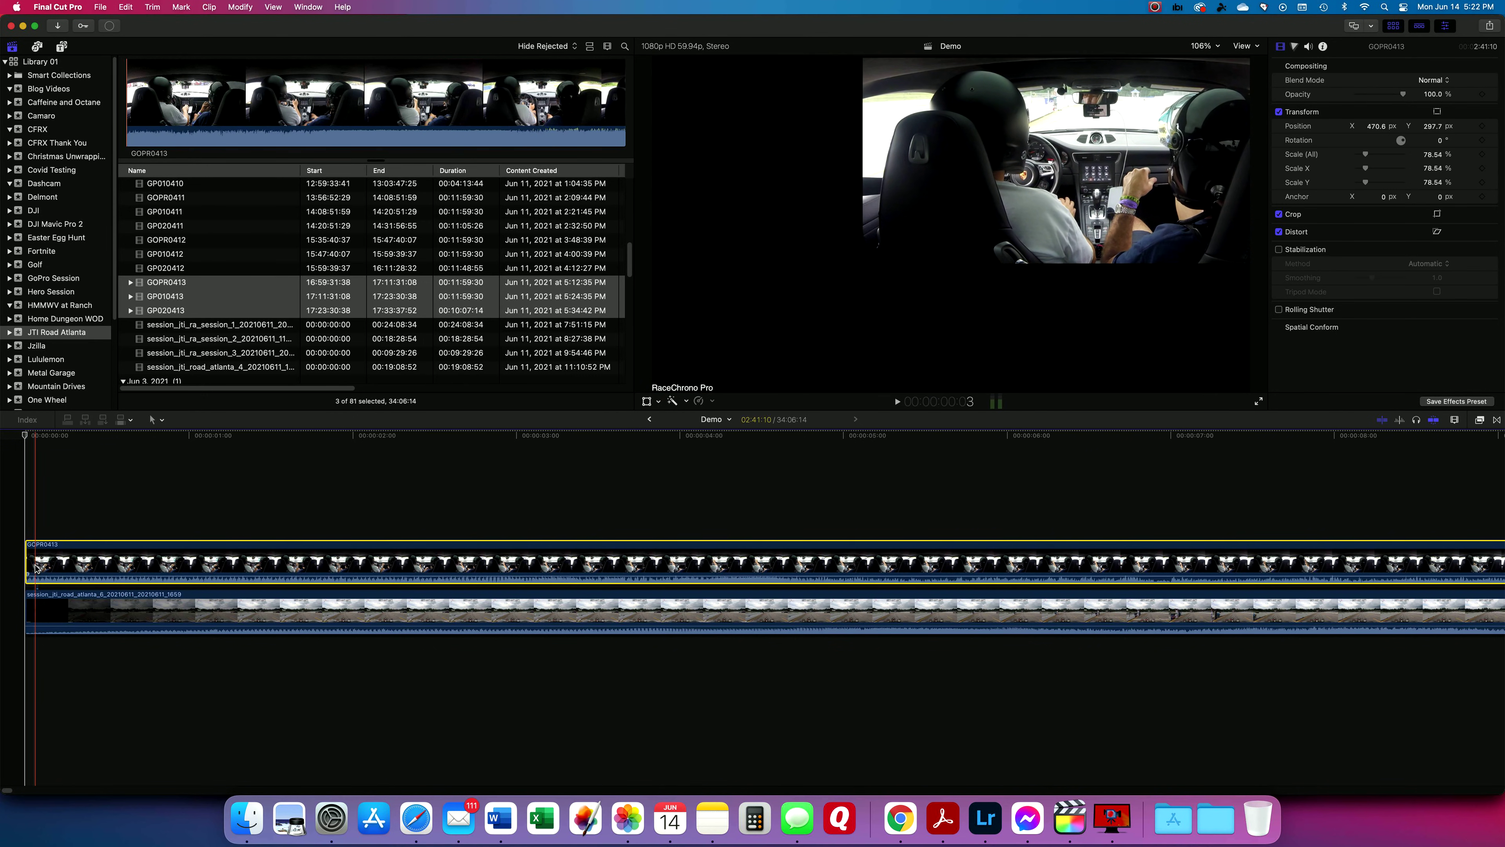
left_click_drag(27, 560, 46, 559)
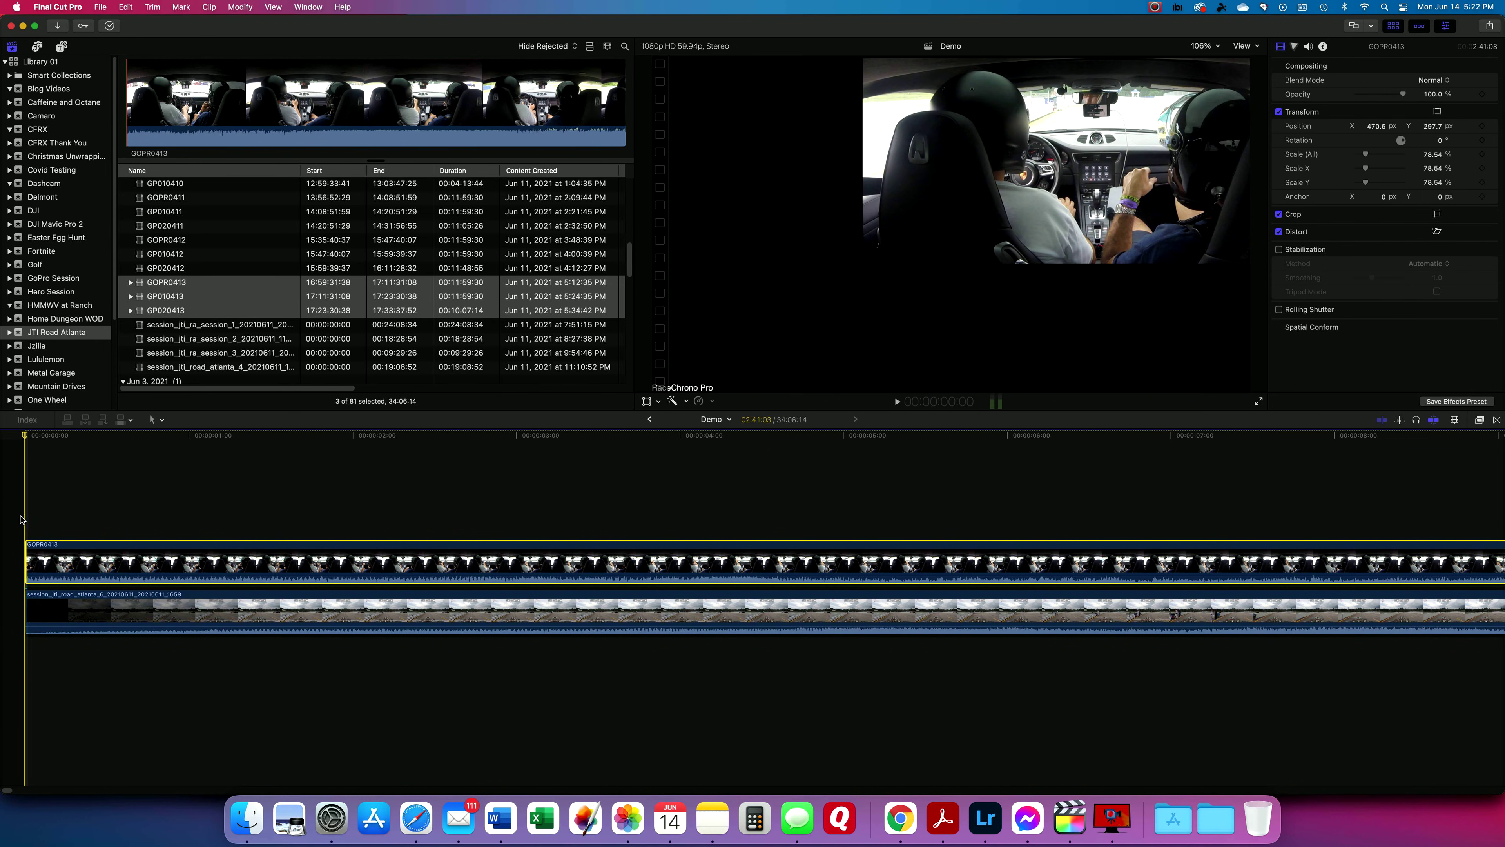
left_click_drag(27, 559, 149, 562)
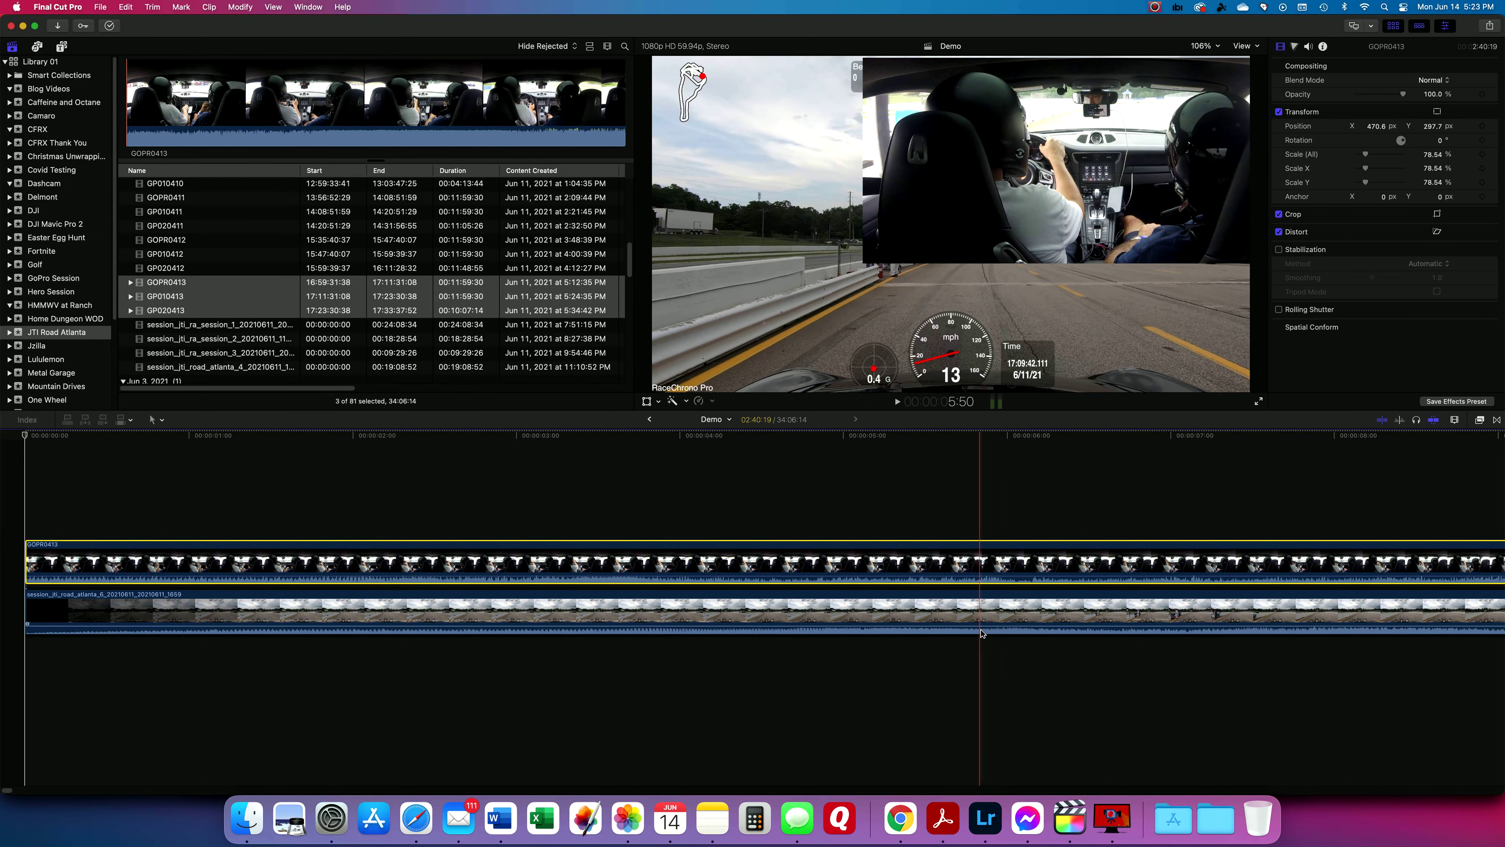
- Shift the GOPR0413 overlay later twice, extending its beginning back to the timeline start each time, to reach a duration of 2:41:27
left_click_drag(154, 562, 190, 563)
left_click_drag(62, 562, 26, 562)
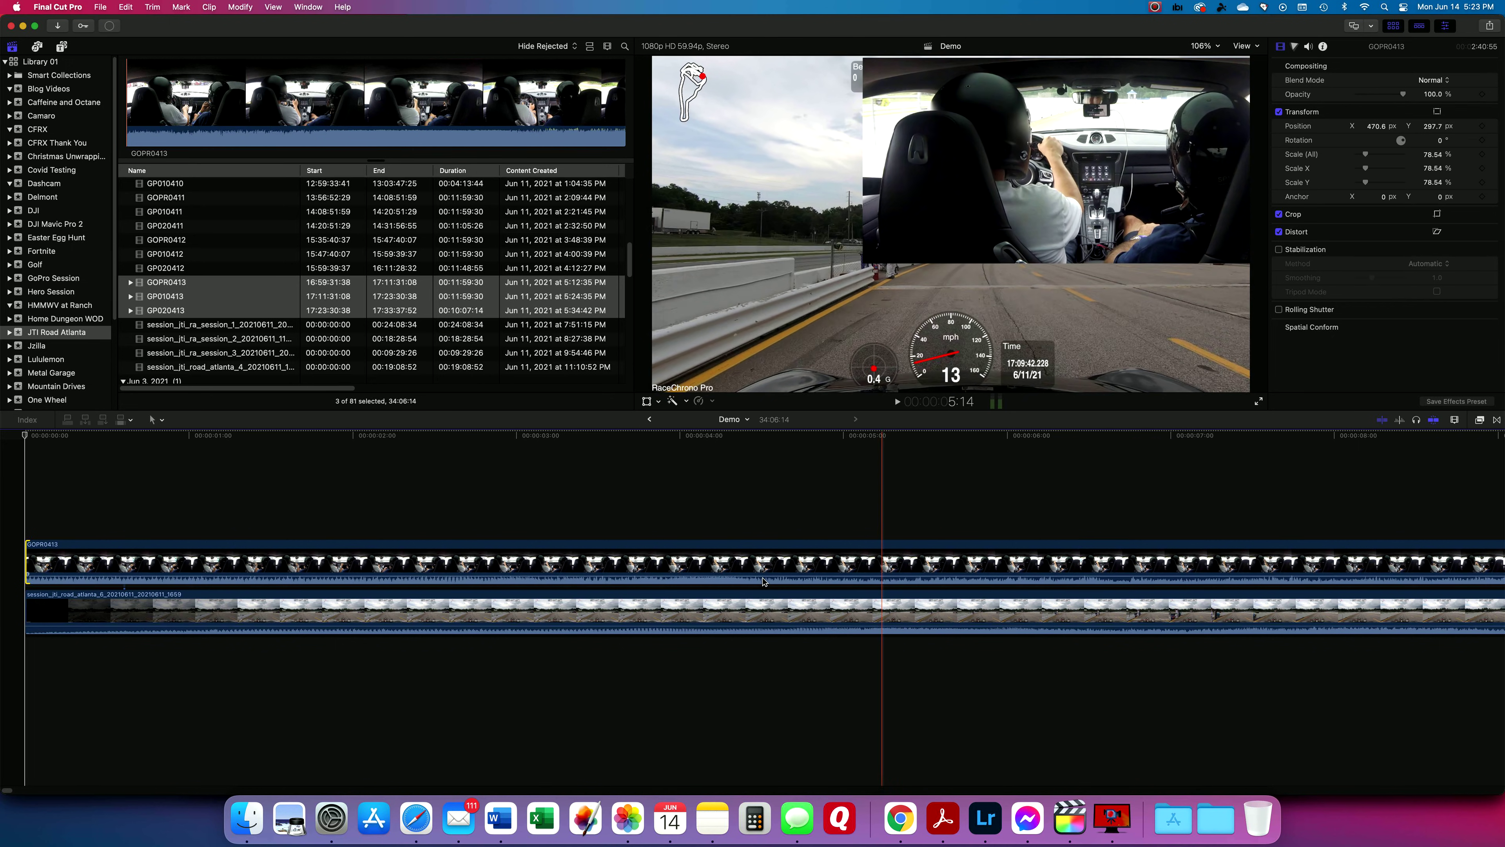
left_click_drag(148, 566, 235, 566)
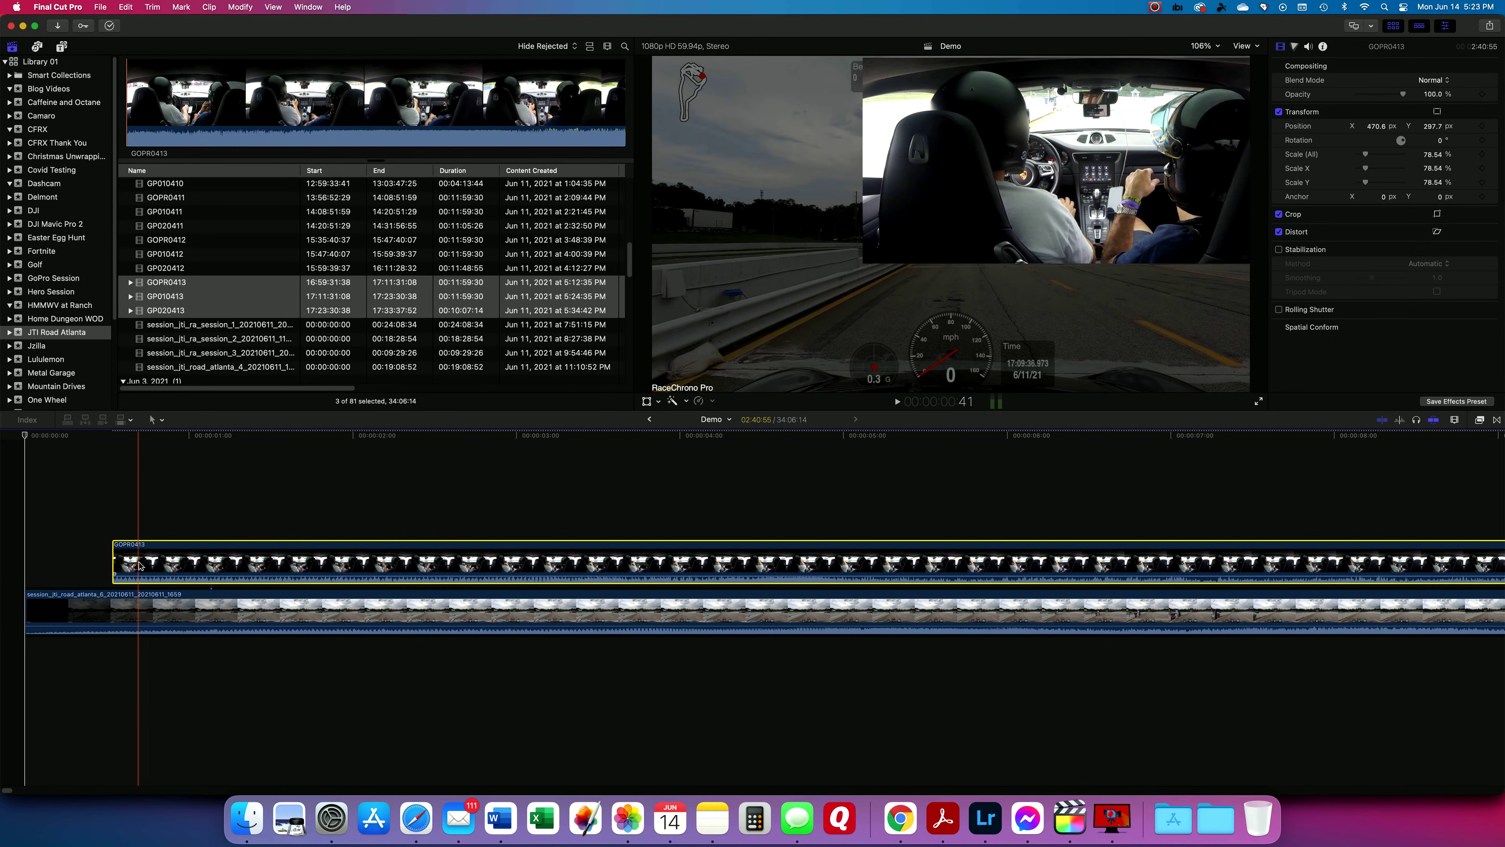
left_click_drag(113, 564, 26, 563)
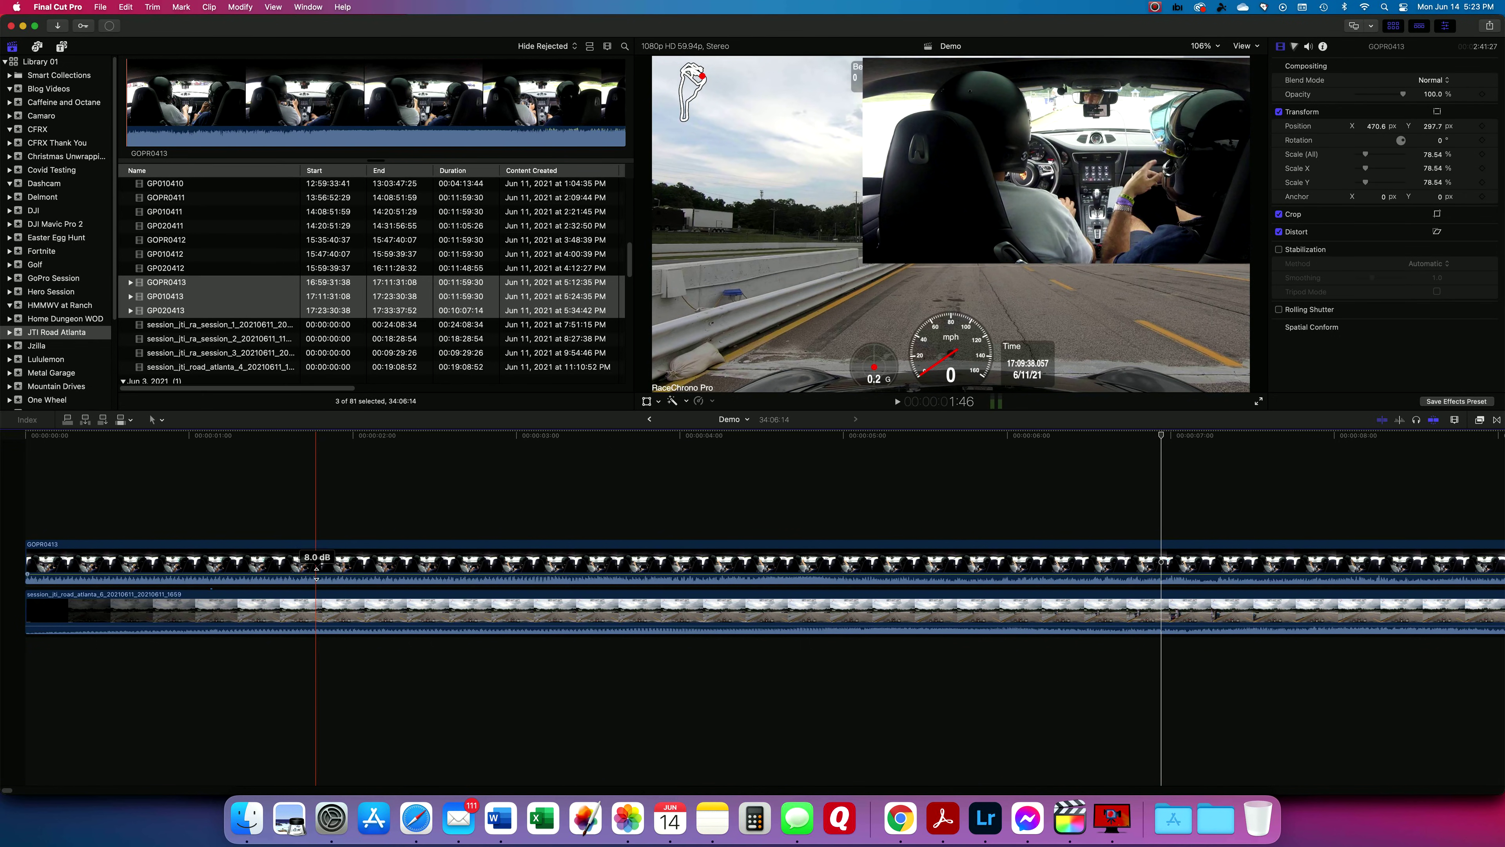
- Delay the GOPR0413 overlay by eight and then ten frames, refilling the gap at the timeline start for a duration of 2:41:45
left_click_drag(320, 567, 335, 568)
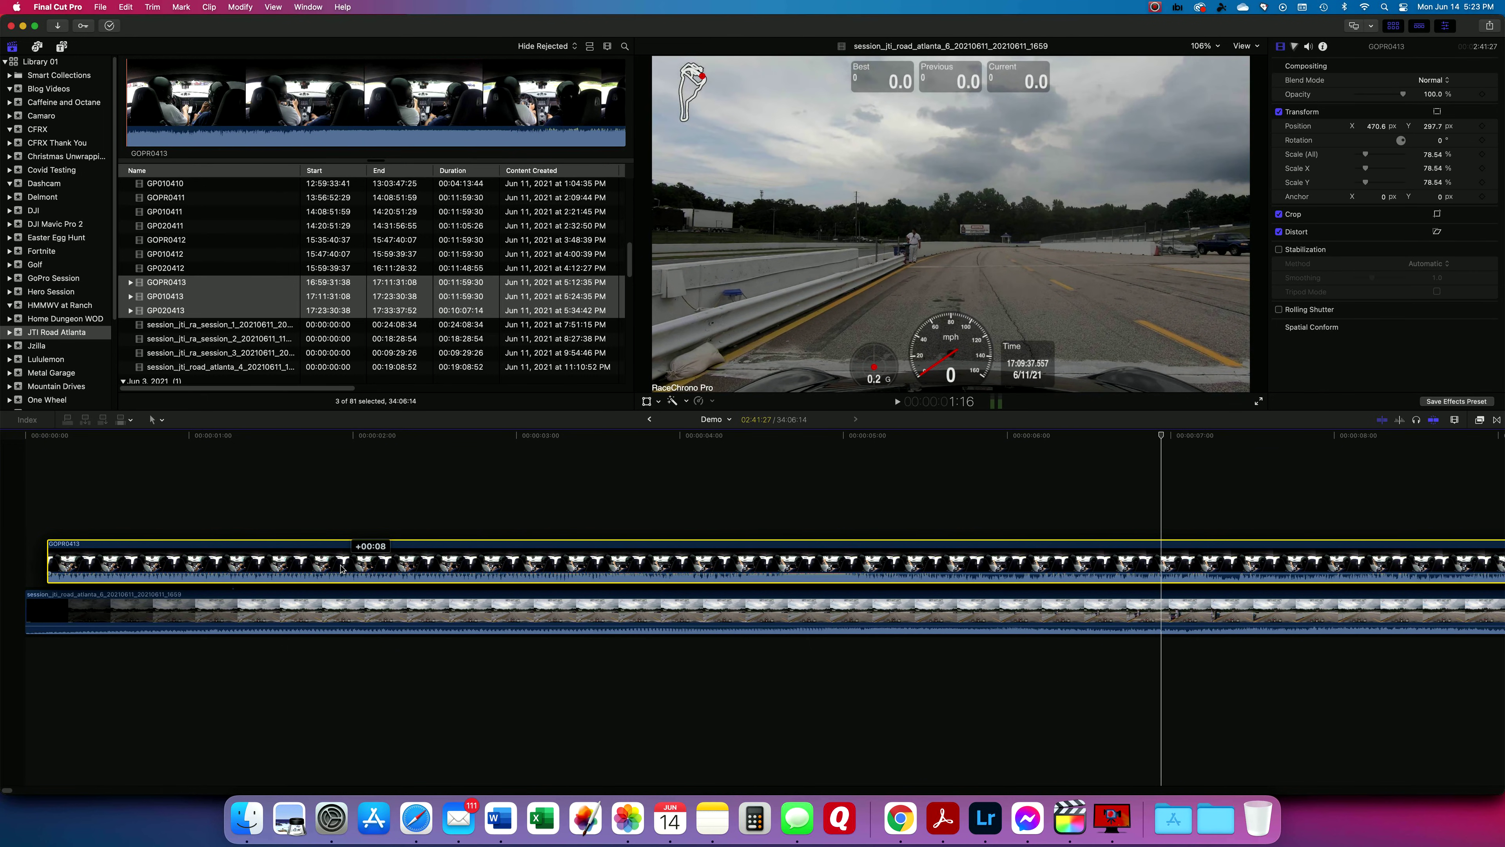
left_click_drag(49, 560, 26, 560)
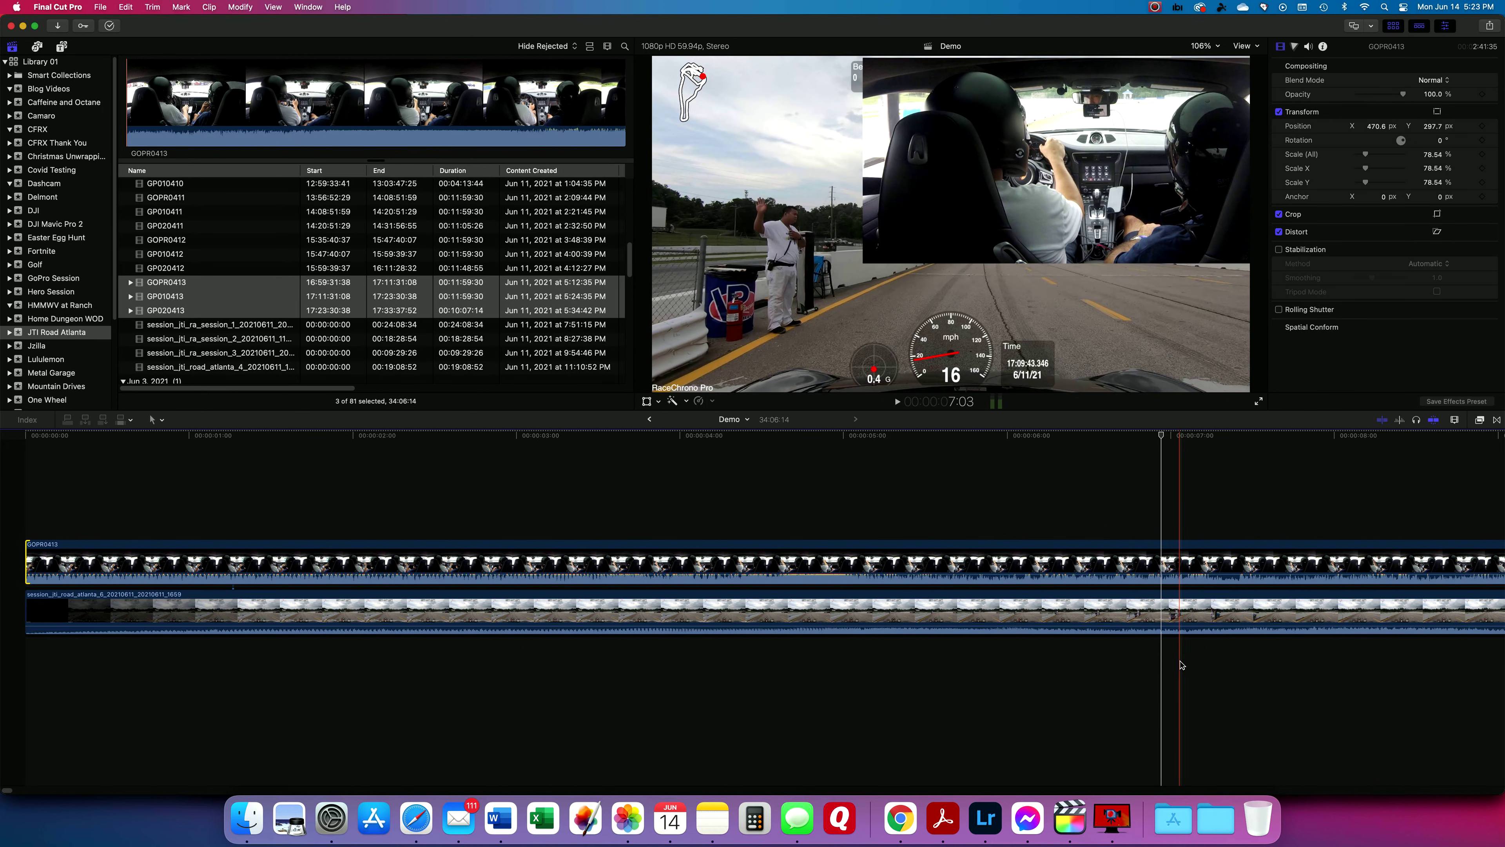
left_click_drag(339, 566, 367, 566)
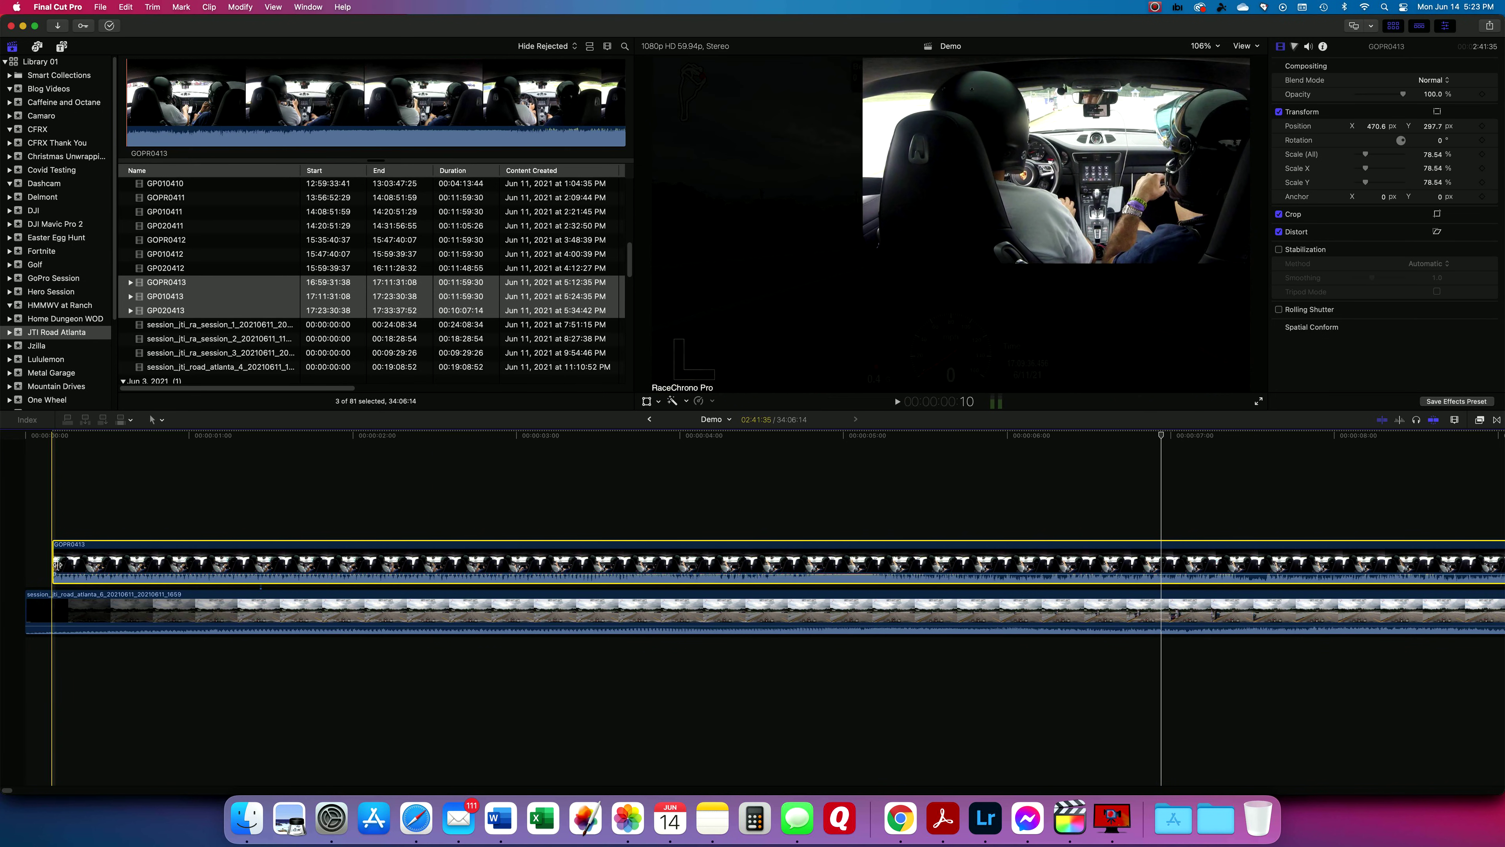
left_click_drag(57, 565, 29, 564)
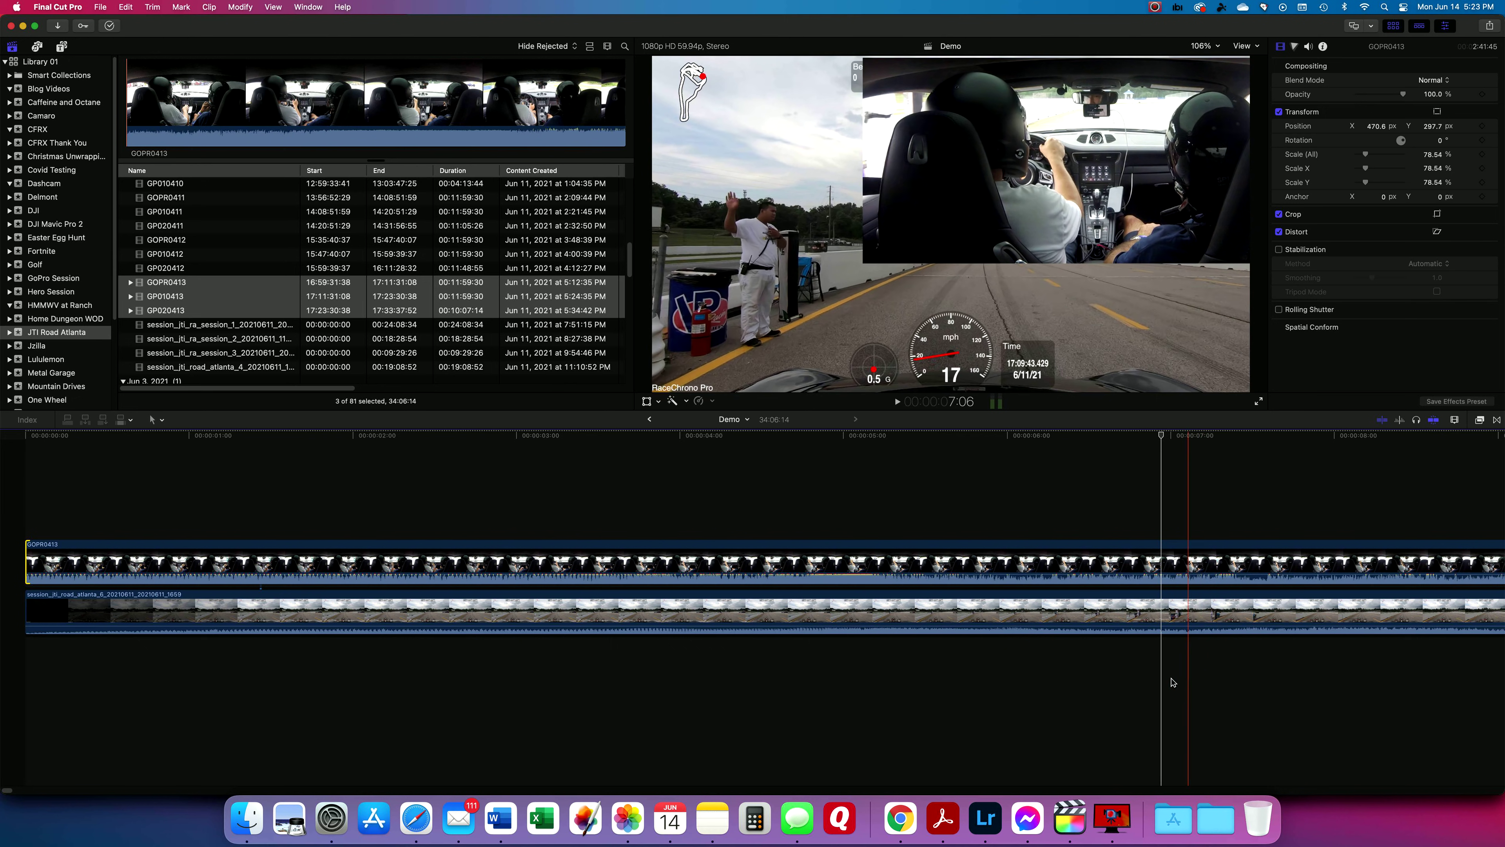
- Delay the GOPR0413 overlay by ten and then nine more frames, extending its beginning to the timeline start for a duration of 2:42:04
left_click_drag(699, 555, 727, 555)
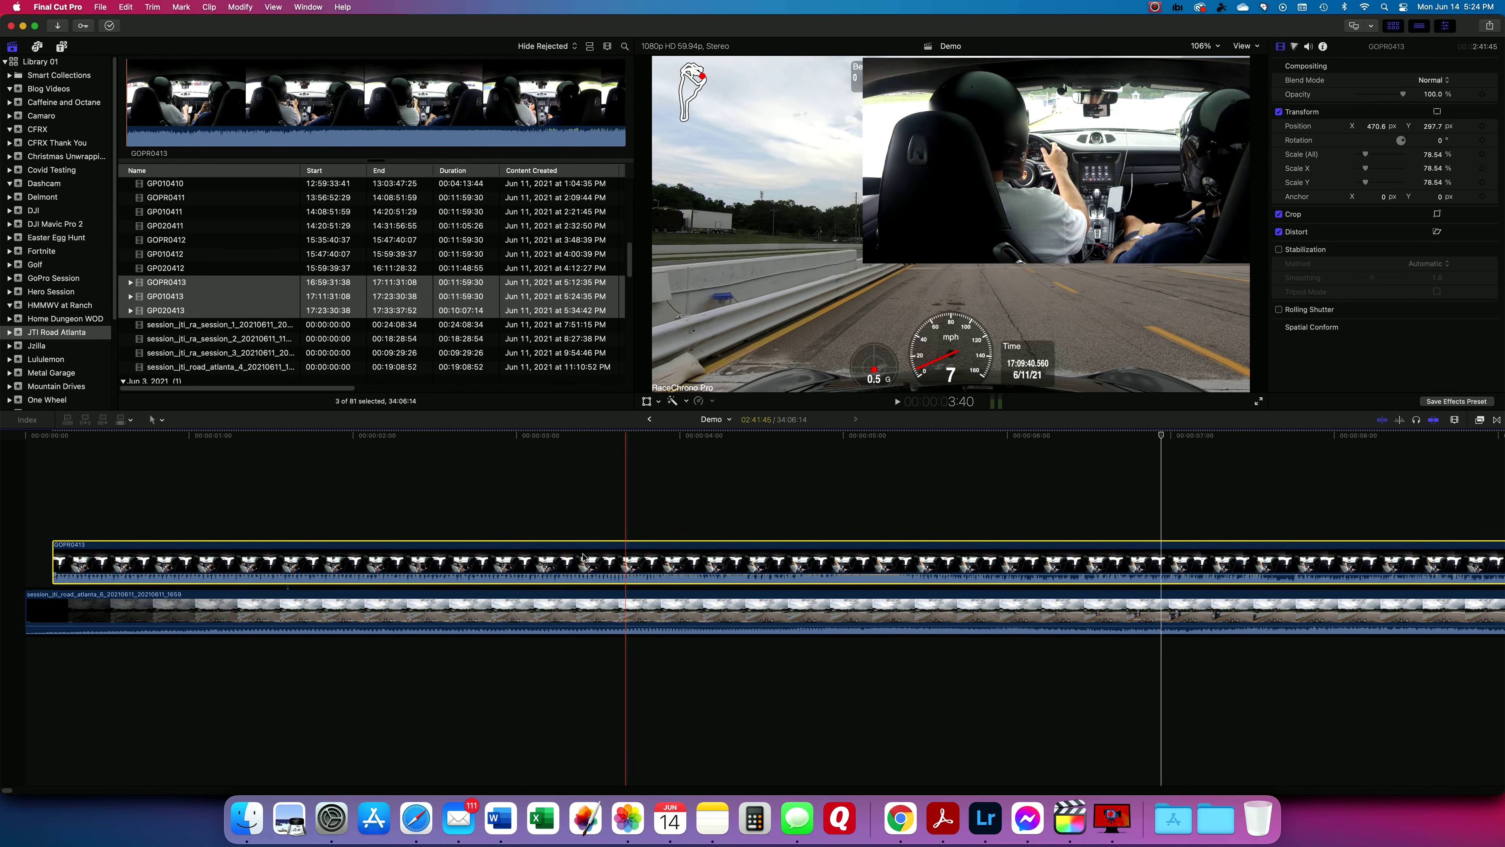
left_click_drag(54, 562, 27, 562)
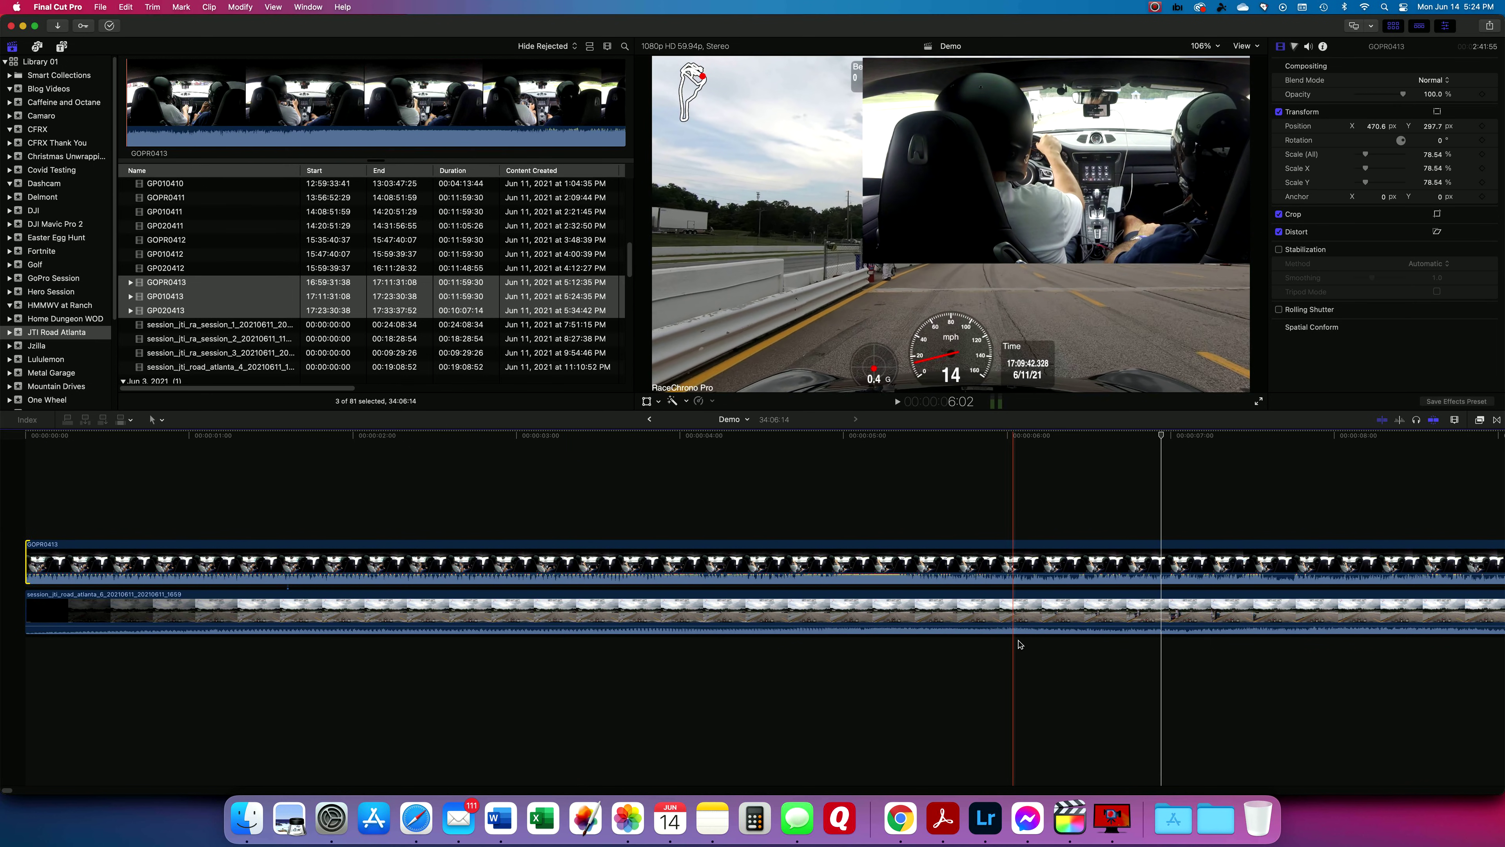
left_click(1251, 647)
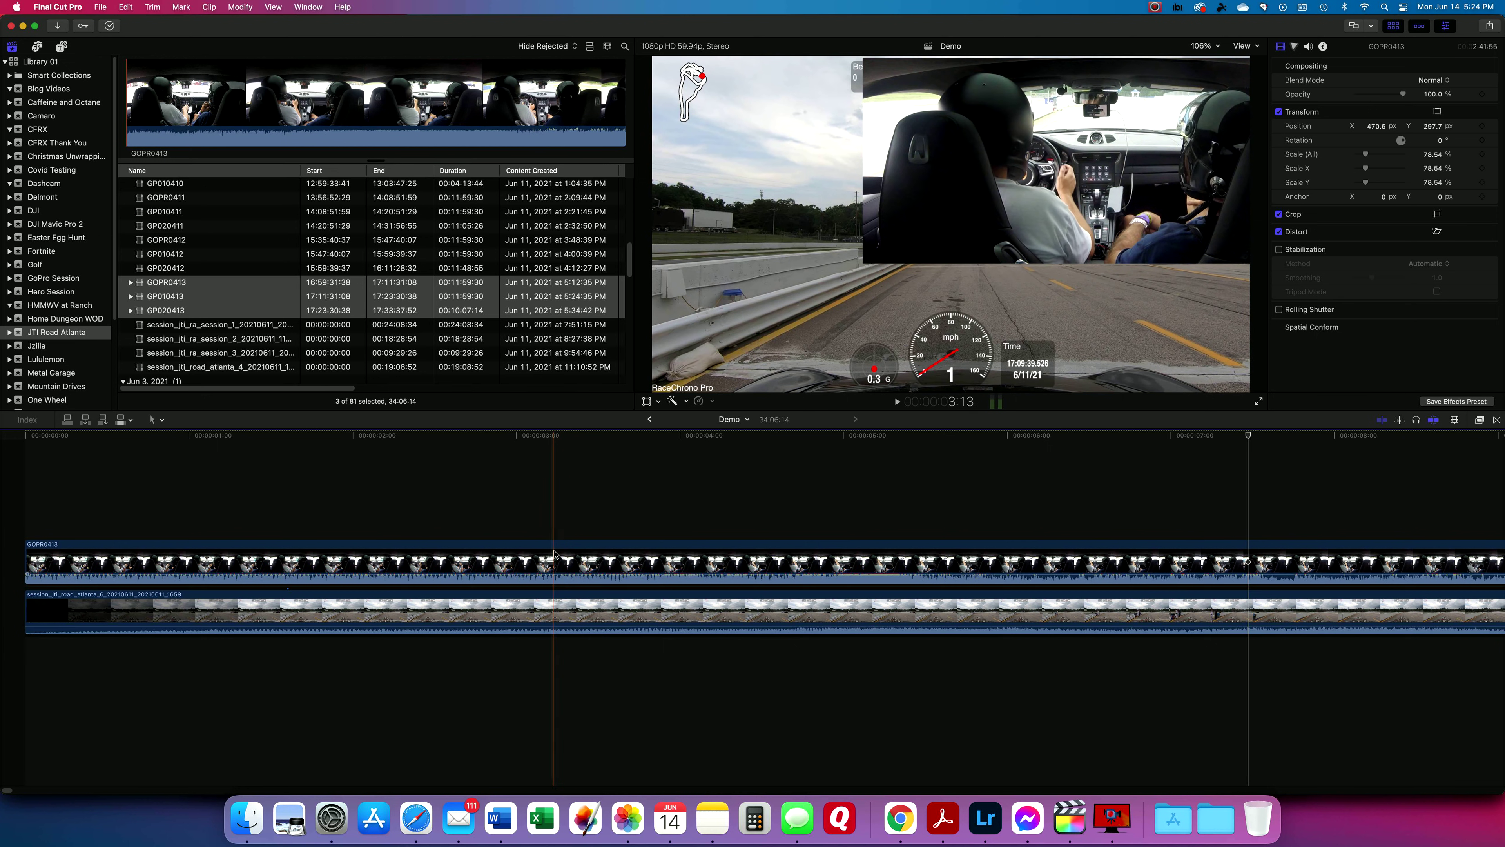
left_click_drag(554, 554, 579, 554)
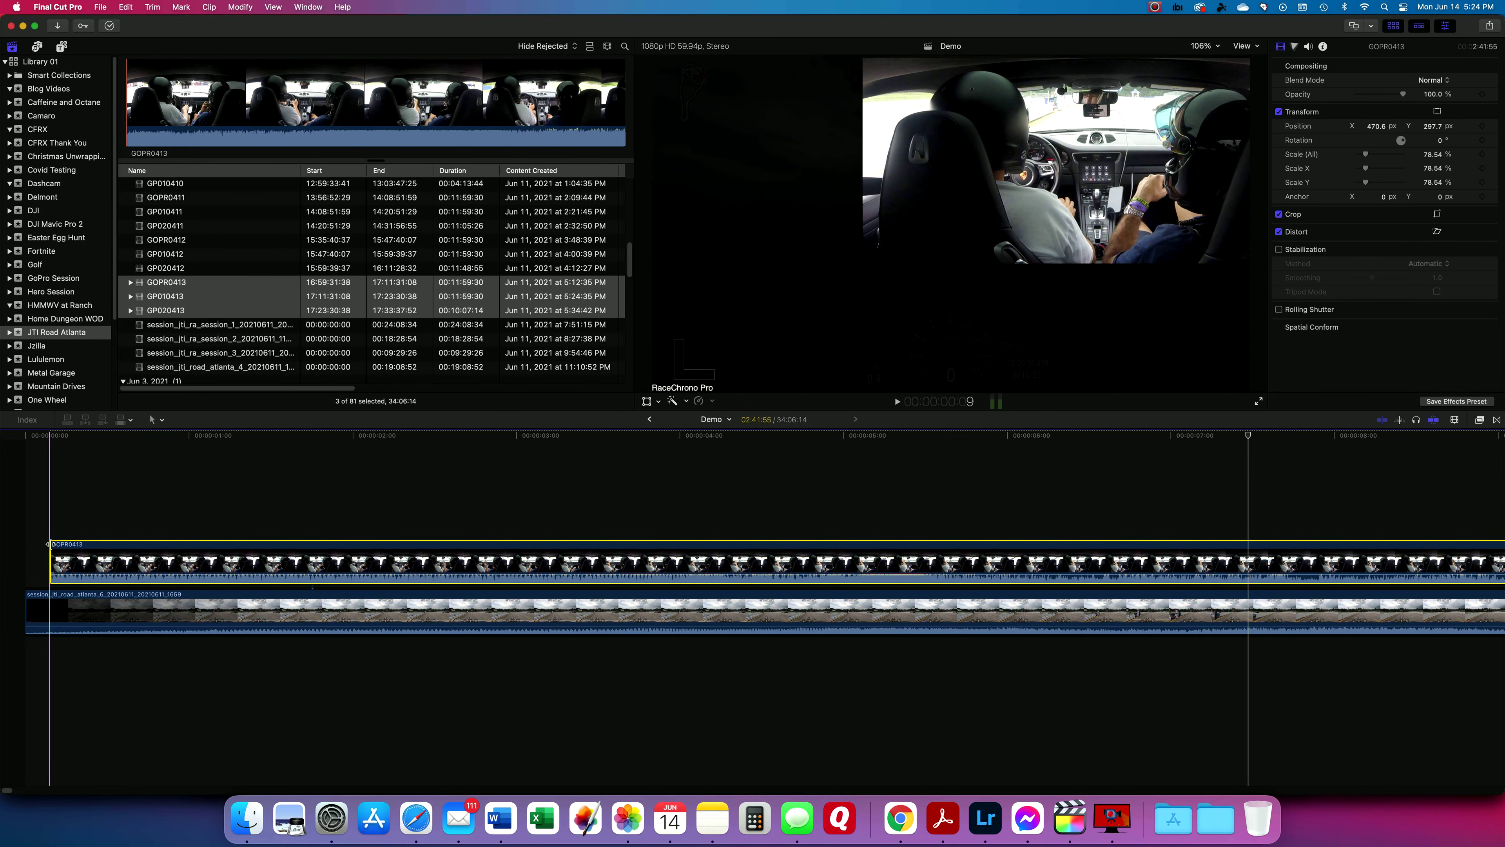
left_click_drag(51, 557, 25, 557)
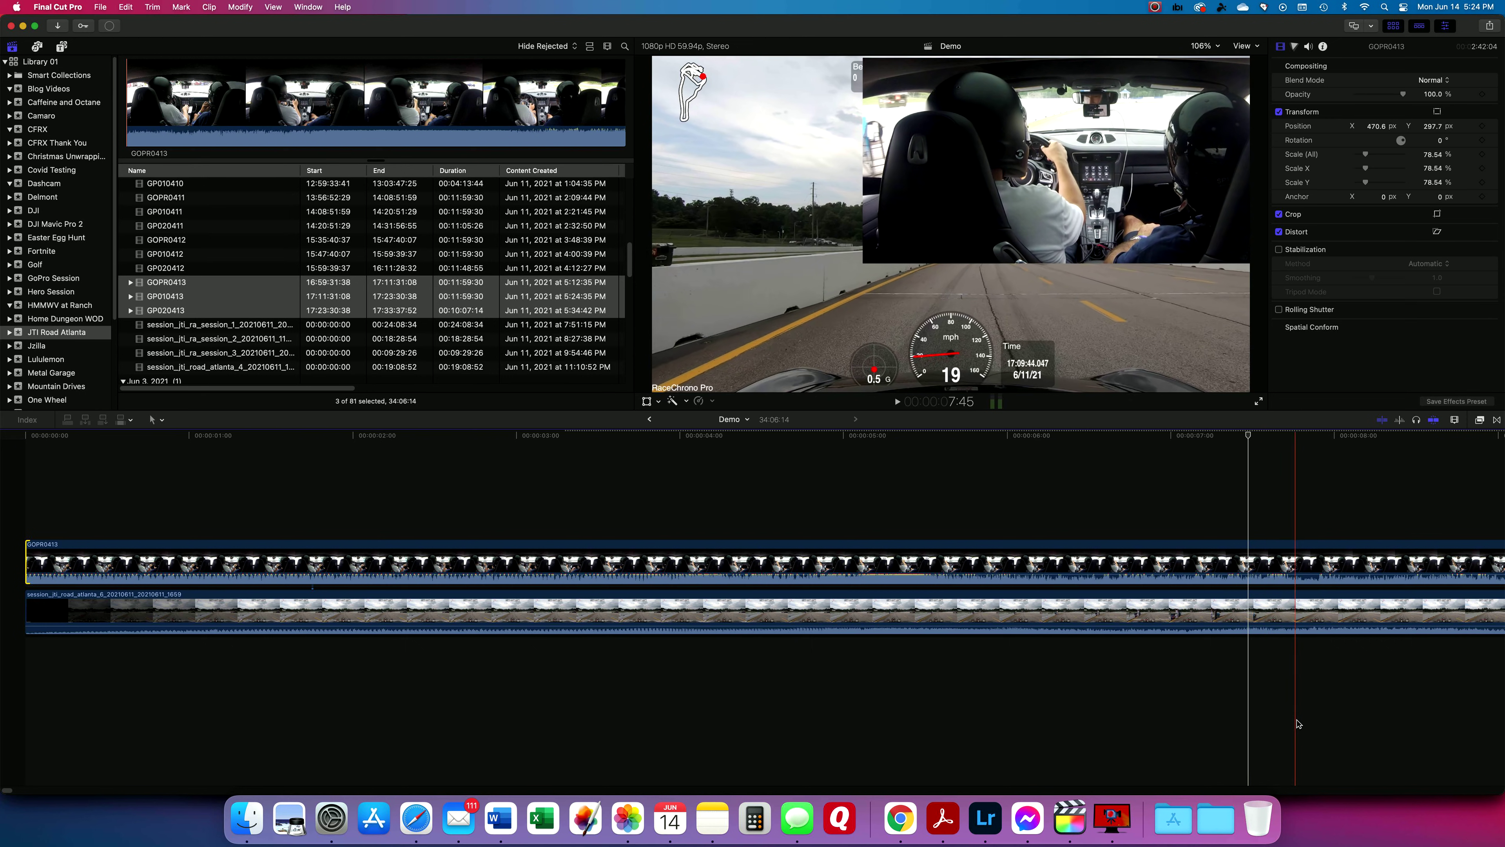
- Move GP010413 against the end of GOPR0413 and GP020413 against the end of GP010413 so the overlay clips run continuously
left_click(1151, 725)
key("shift+z")
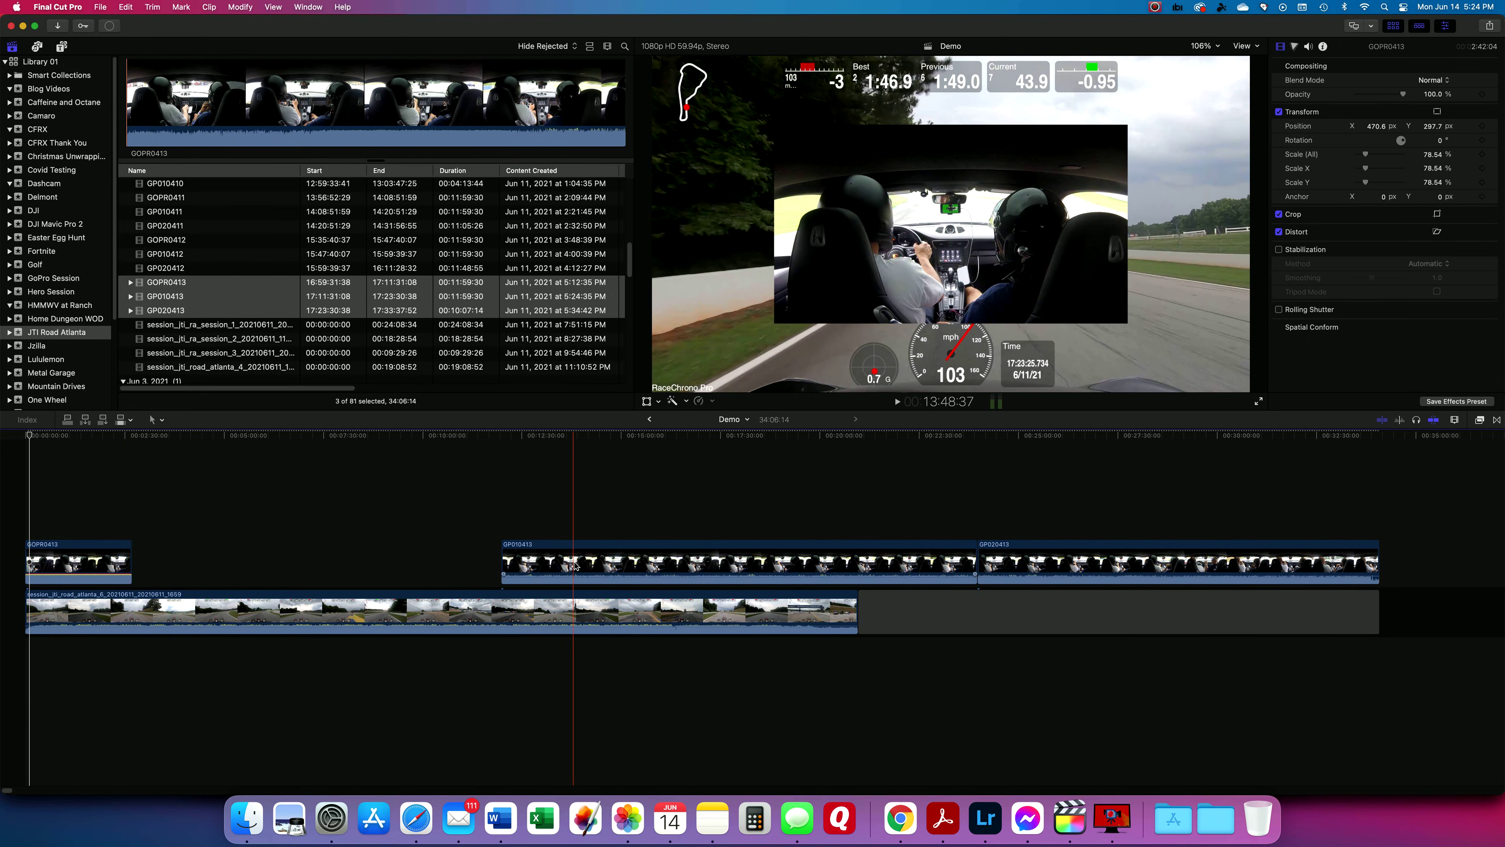
left_click_drag(567, 563, 199, 564)
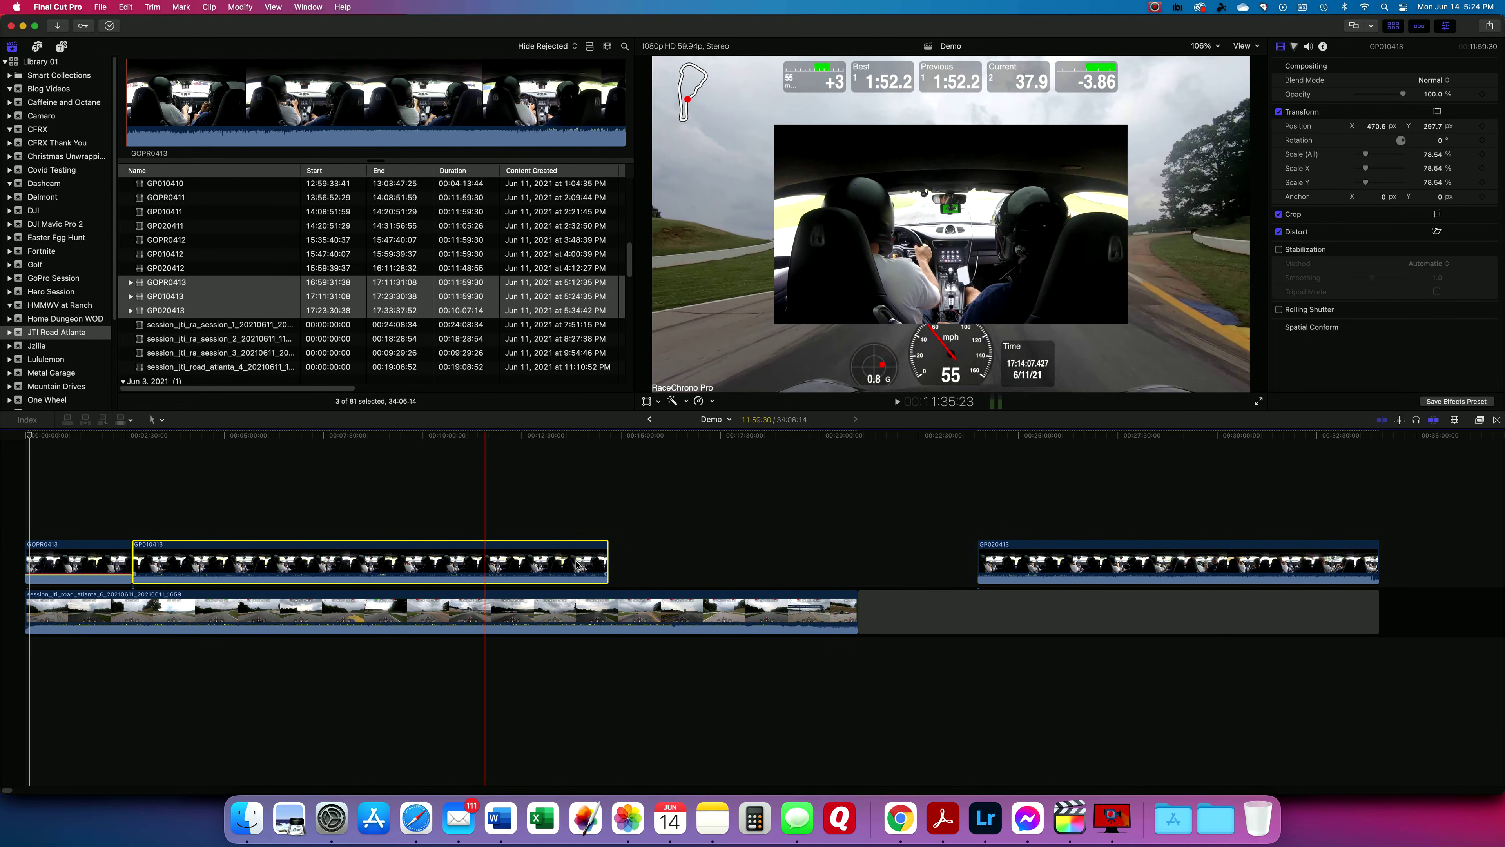
left_click_drag(996, 566, 627, 567)
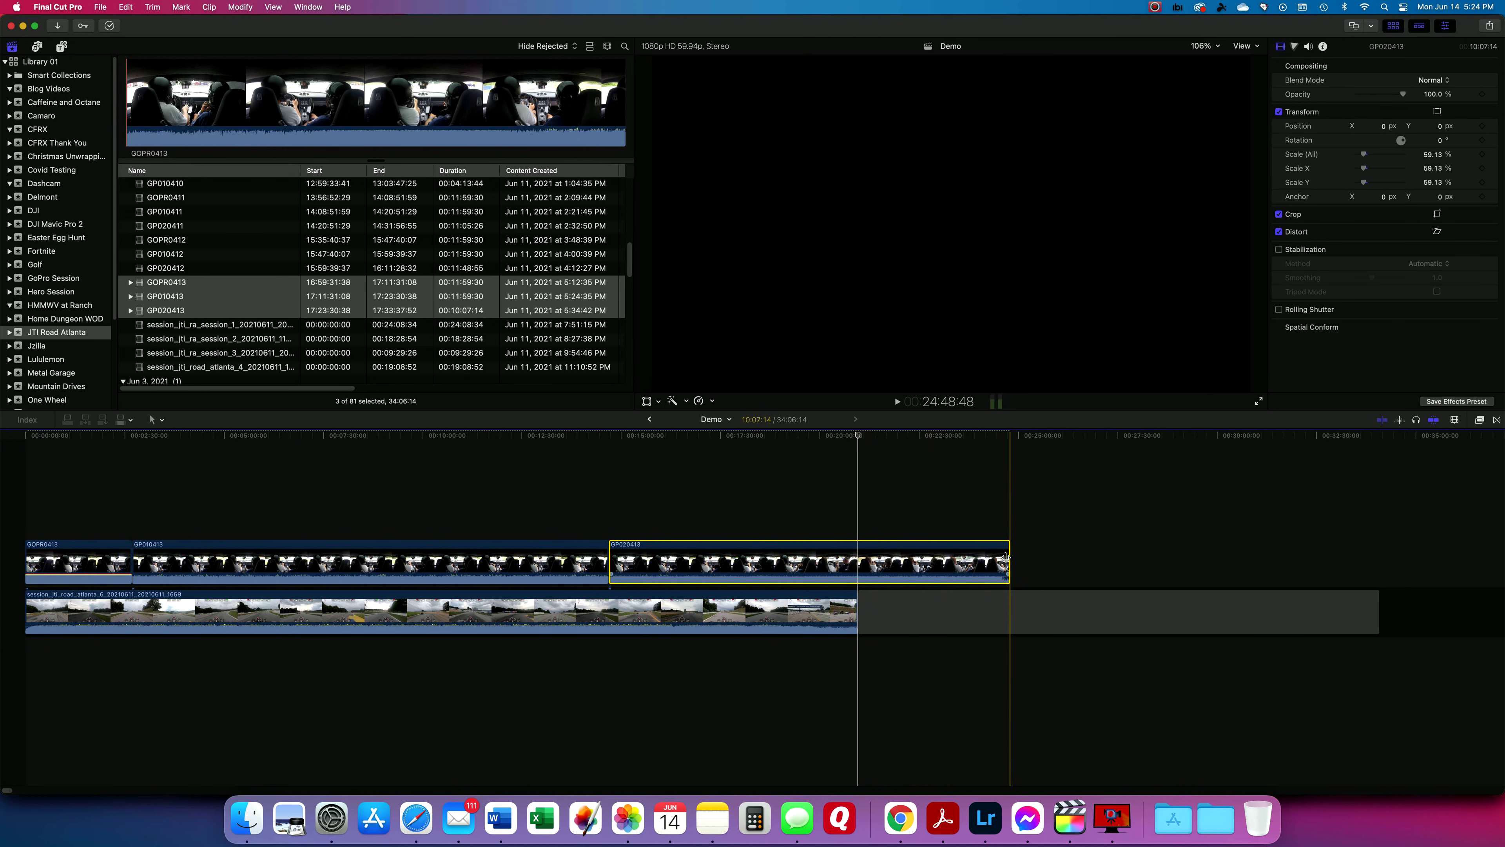
- Trim the end of GP020413 to where the session 6 footage ends and delete the leftover gap after it
left_click_drag(1006, 557, 855, 555)
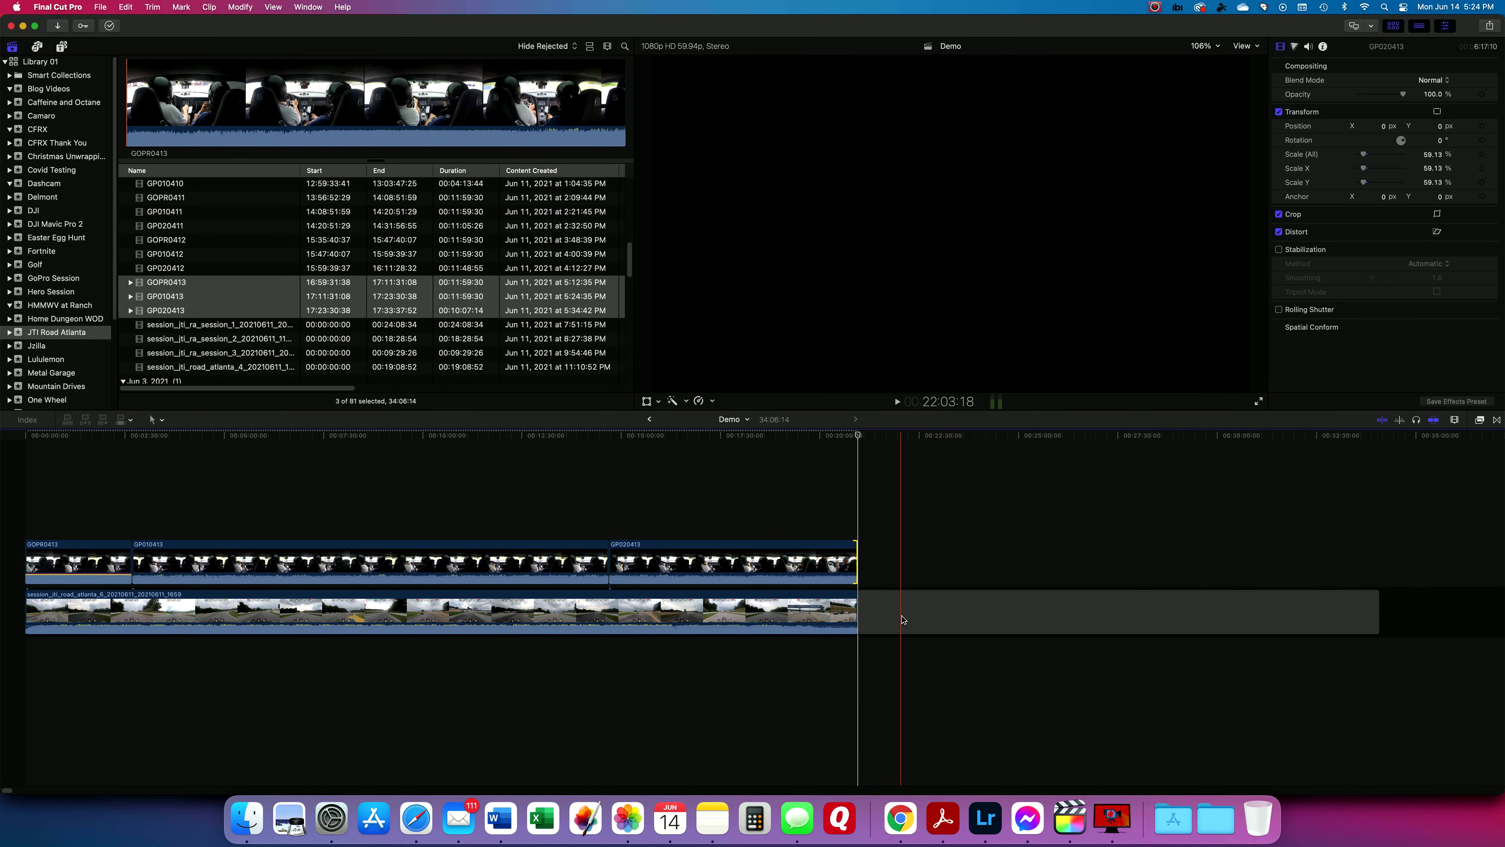
left_click(900, 621)
key("Delete")
key("shift+z")
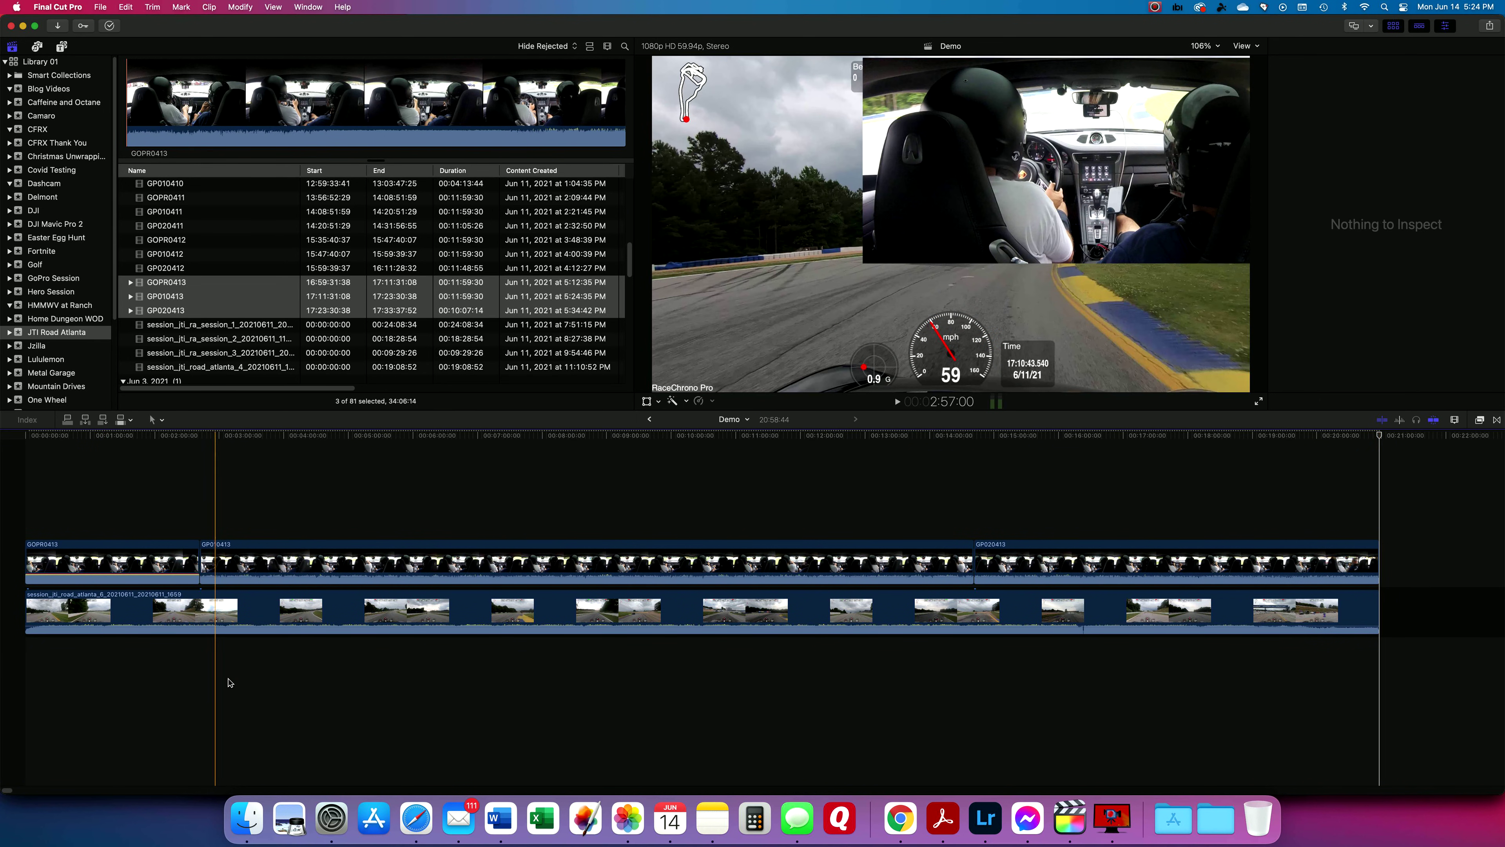
- Compare the overlay's size and position in GOPR0413 with those in GP010413 at several points along the timeline
left_click(474, 688)
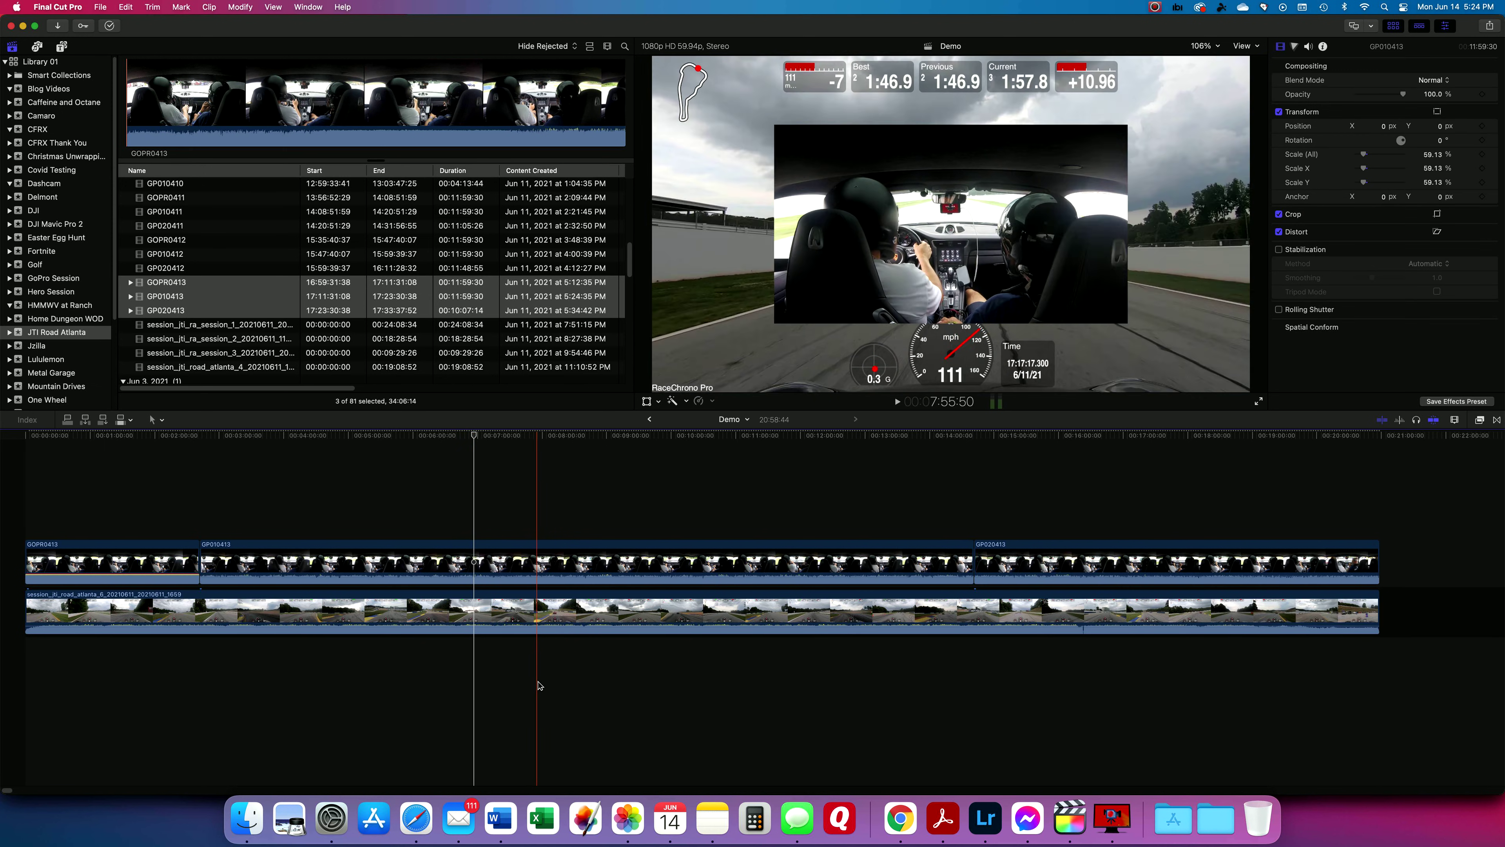
left_click(145, 682)
left_click(175, 563)
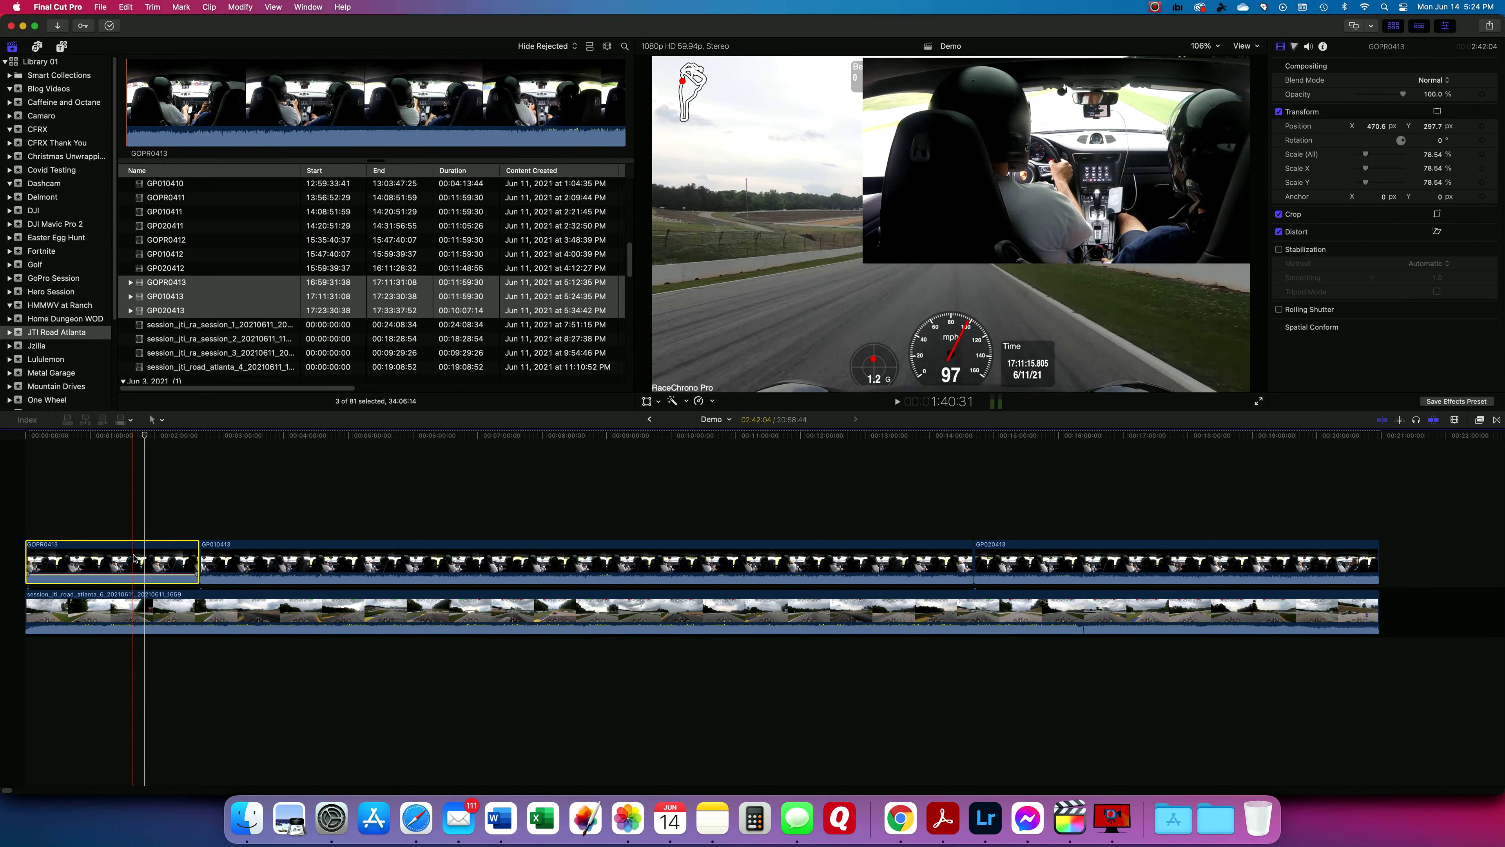
left_click(246, 555)
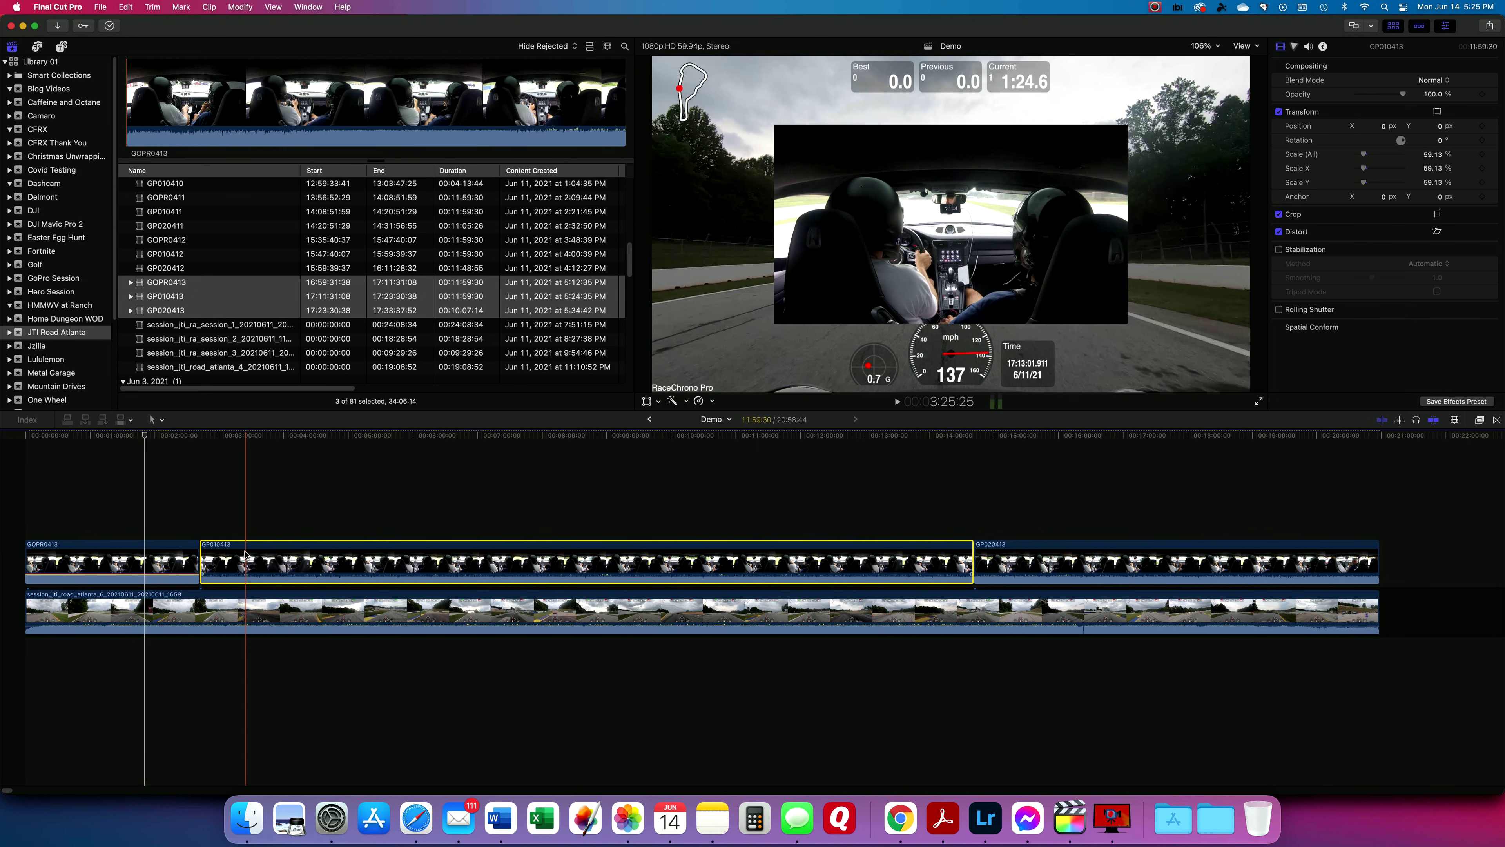
left_click(152, 706)
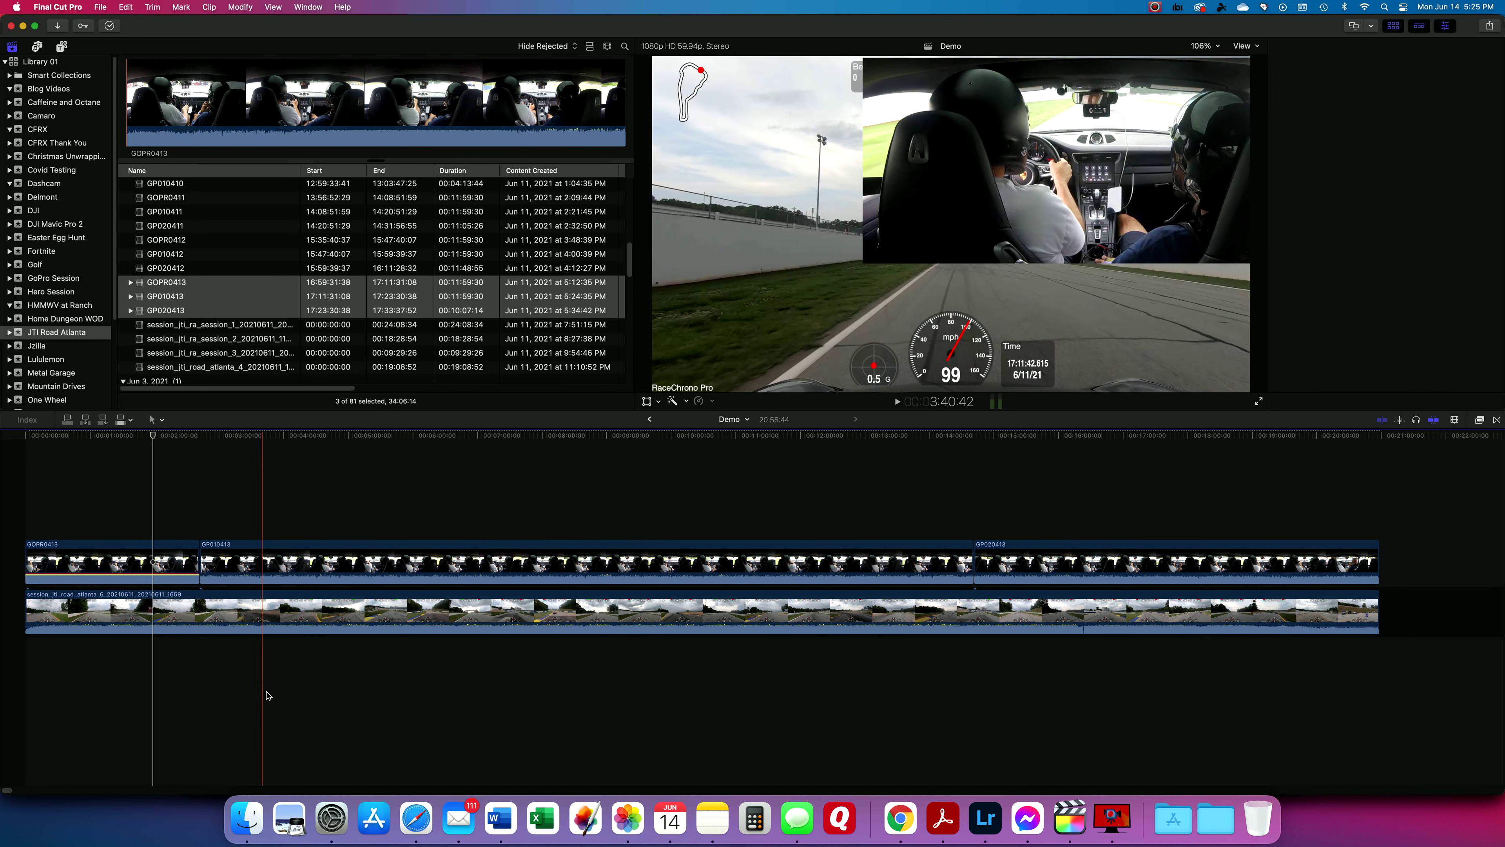
left_click(266, 695)
left_click(146, 692)
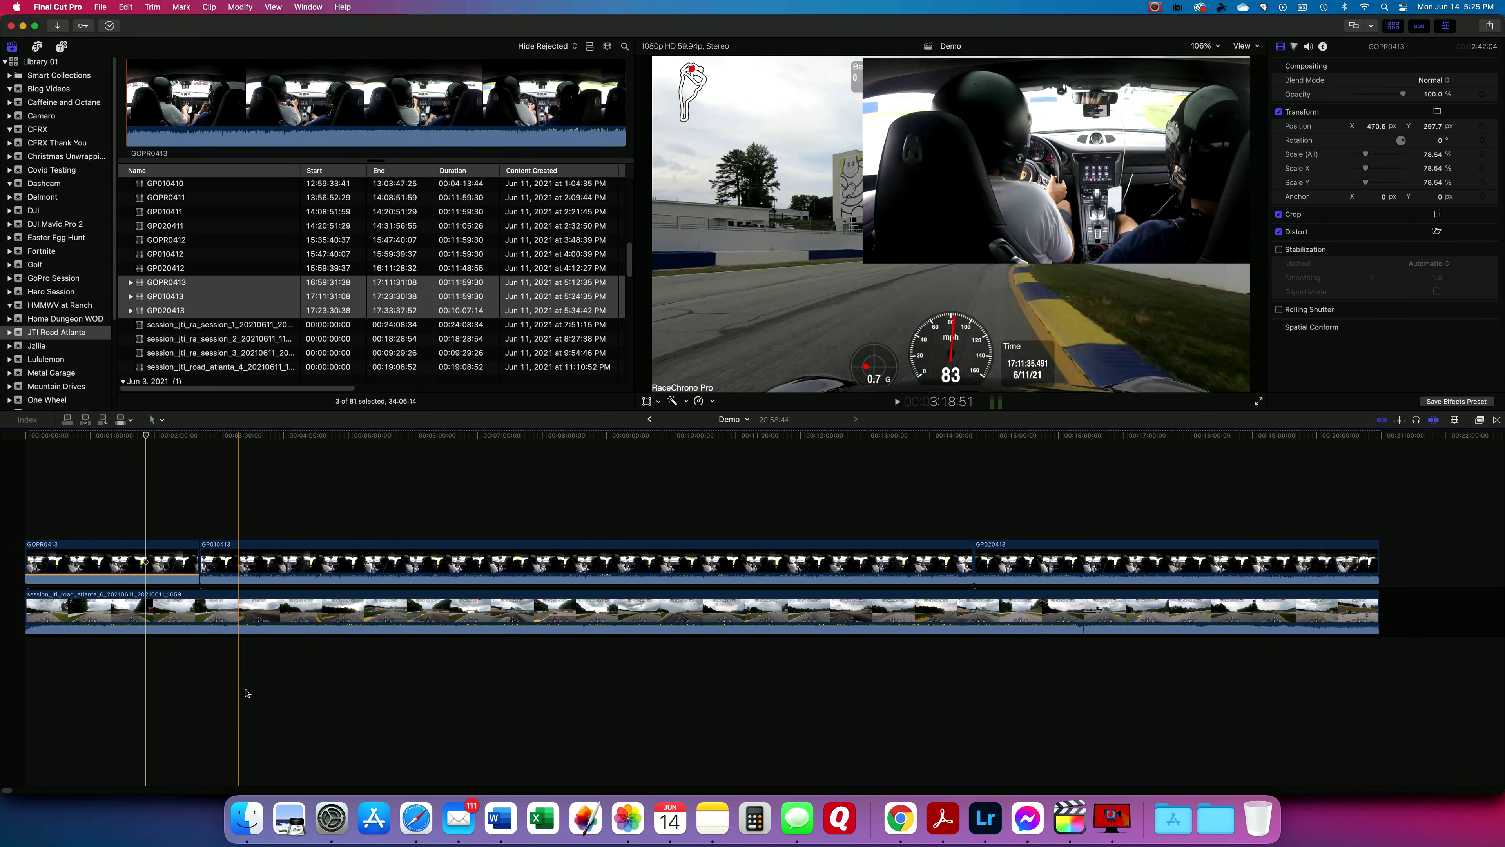
left_click(244, 692)
- Transform the GOPR0413 overlay to 32.63% scale and place it in the picture's lower-left corner, about X -647.5 px, Y -363.8 px
left_click(181, 687)
left_click(171, 560)
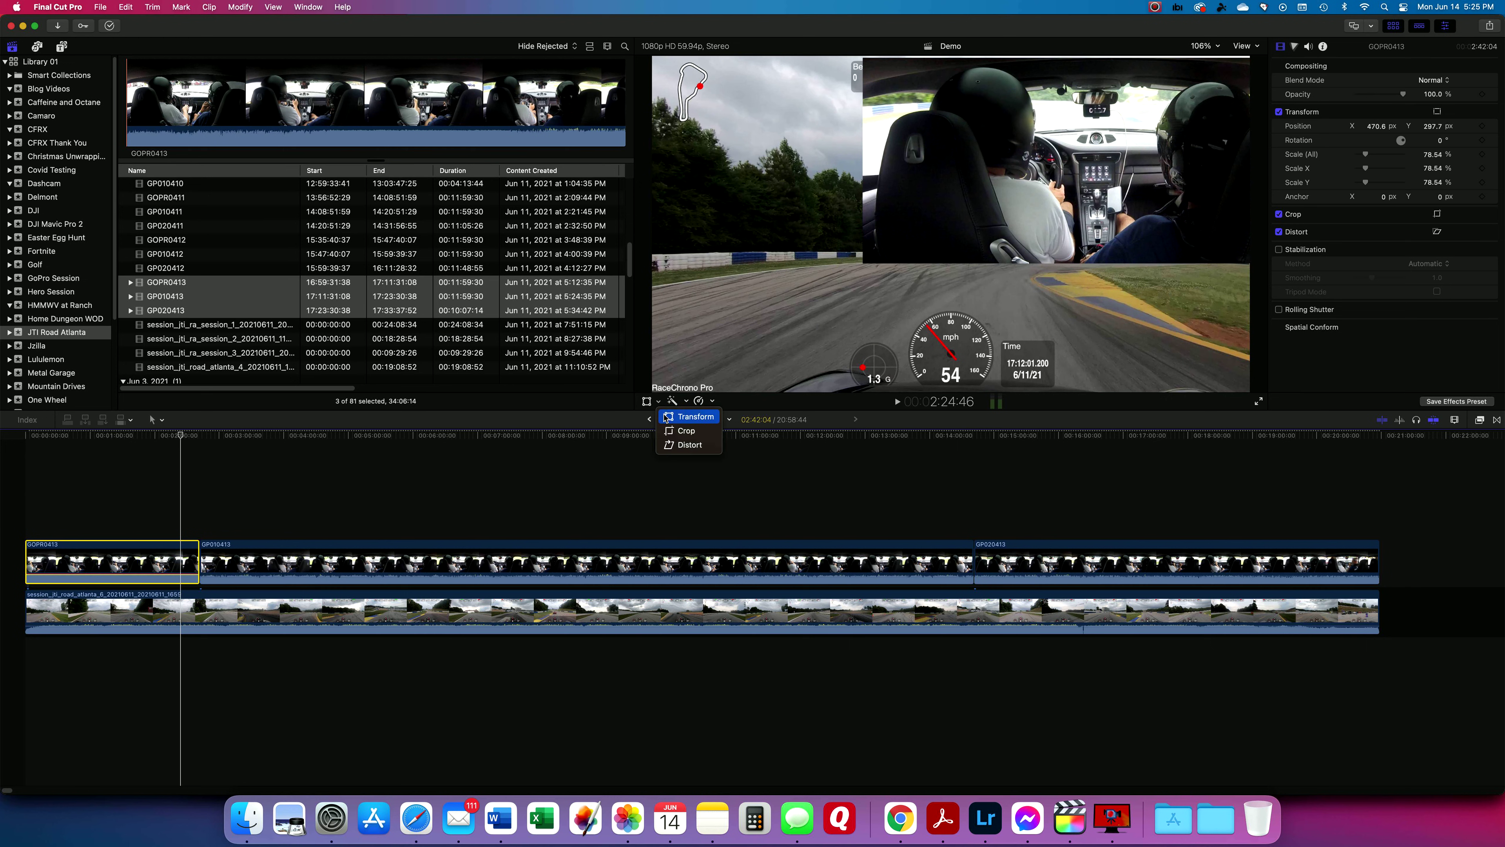
left_click(690, 416)
left_click_drag(866, 265, 681, 382)
left_click_drag(941, 267, 894, 281)
left_click_drag(870, 303, 828, 326)
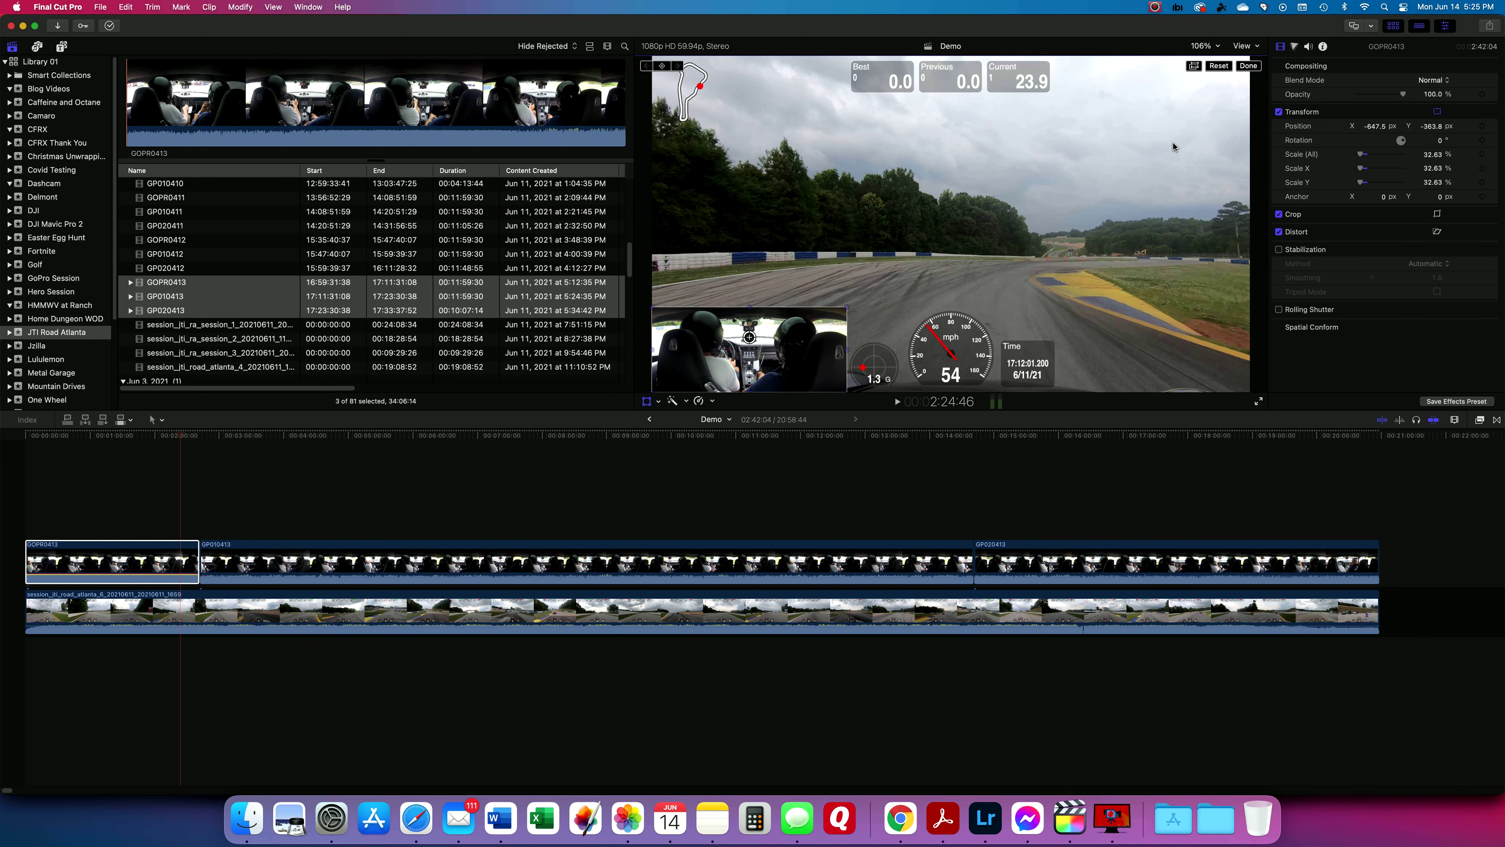
left_click(1247, 67)
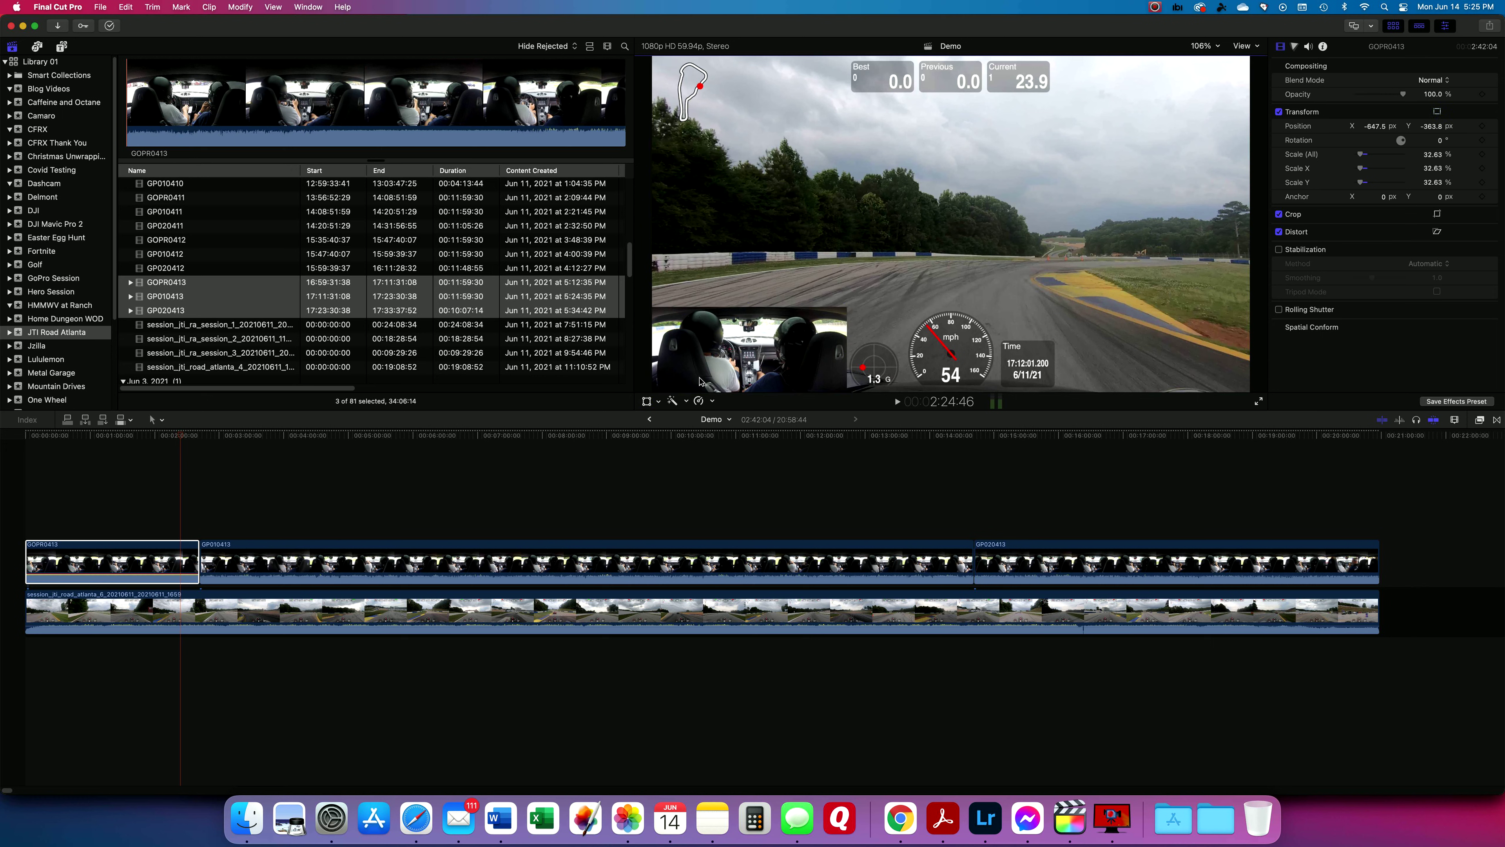
- Copy the repositioned GOPR0413 overlay clip so its attributes can be reused
right_click(98, 550)
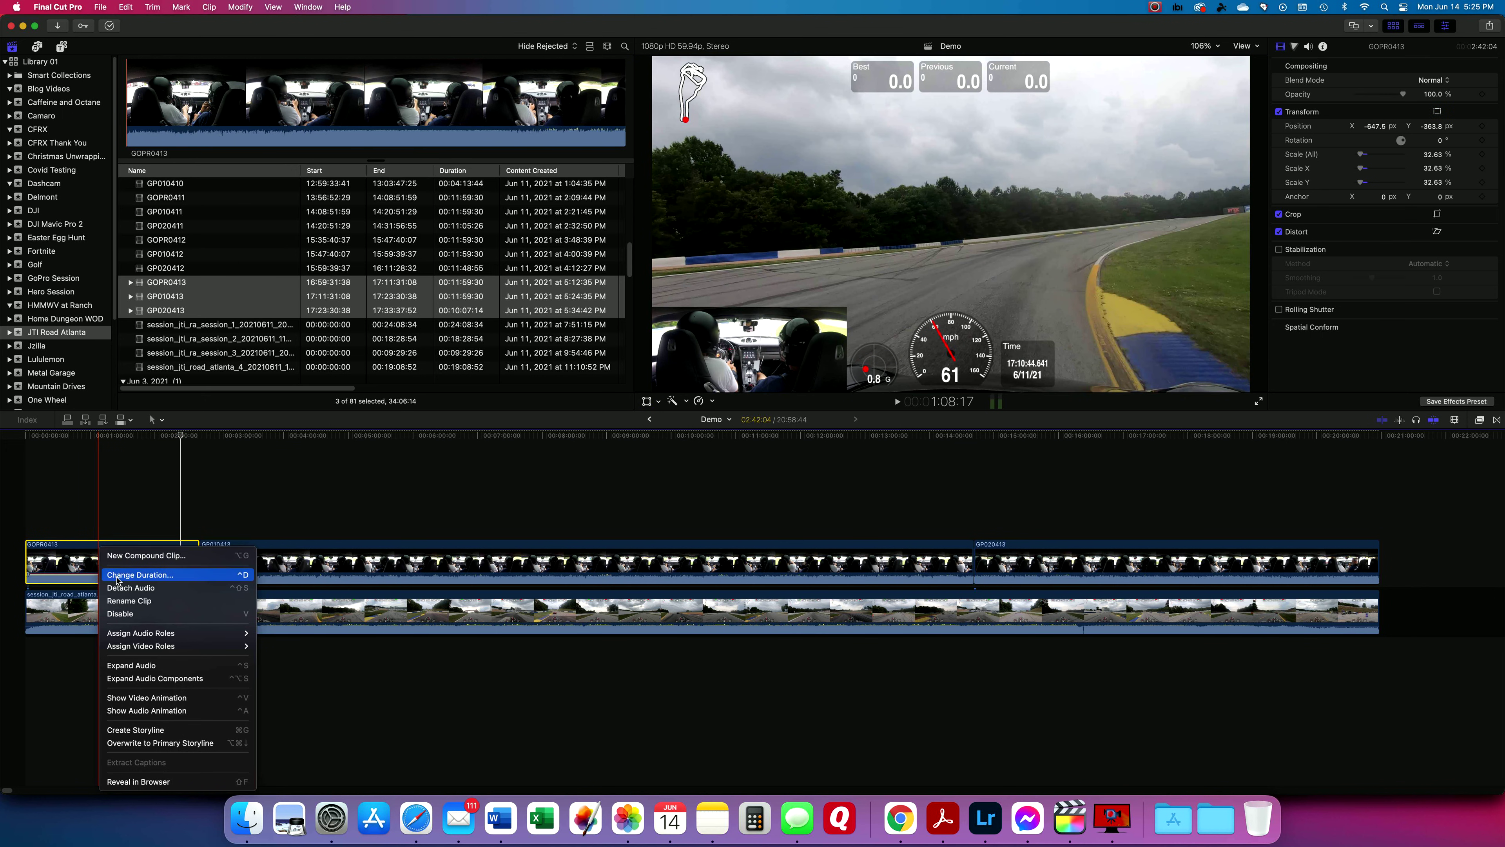
right_click(73, 558)
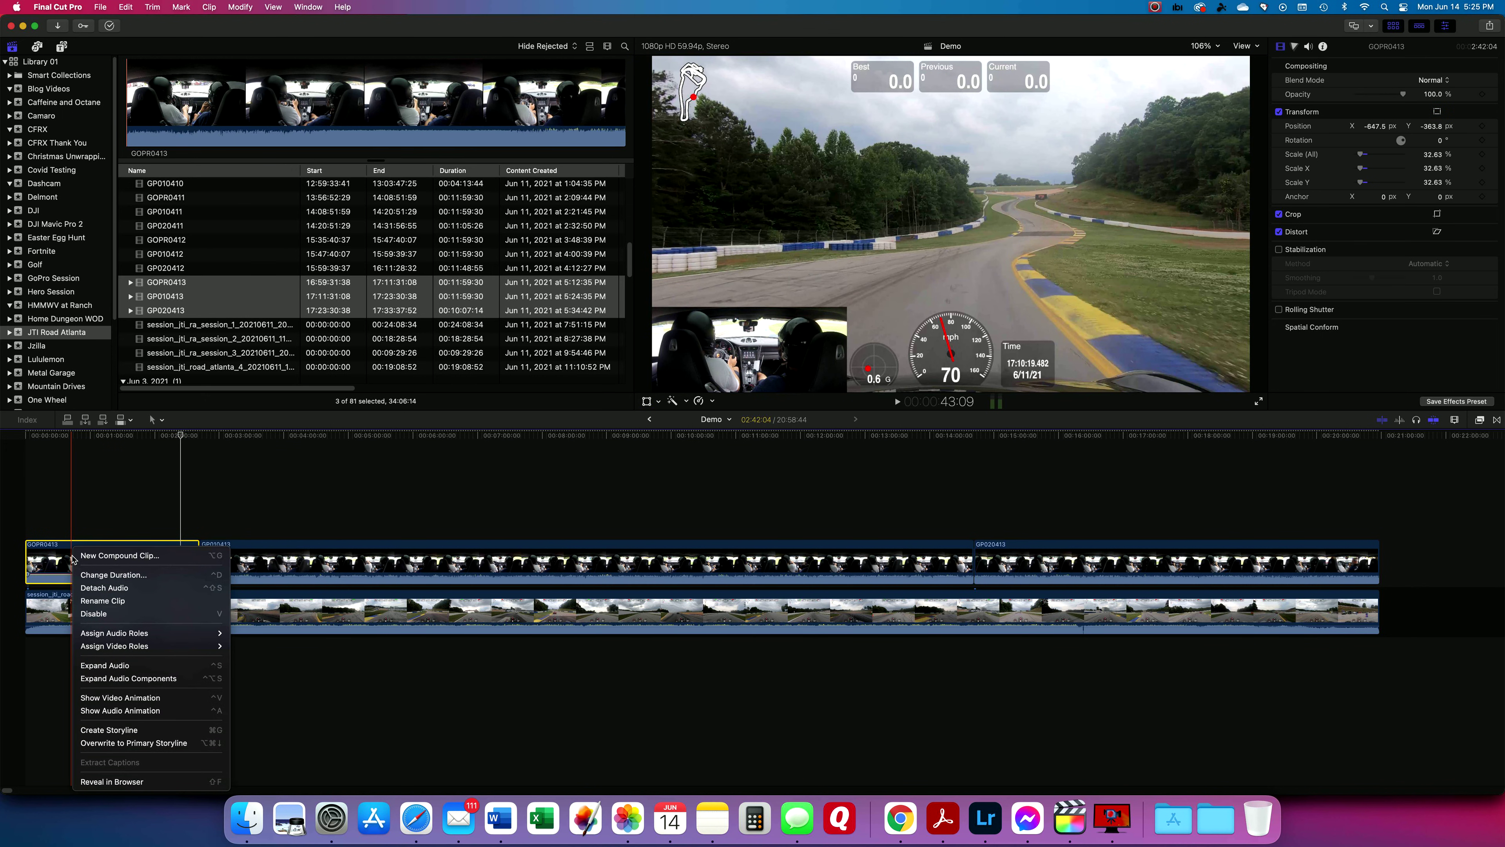
left_click(69, 557)
left_click(126, 7)
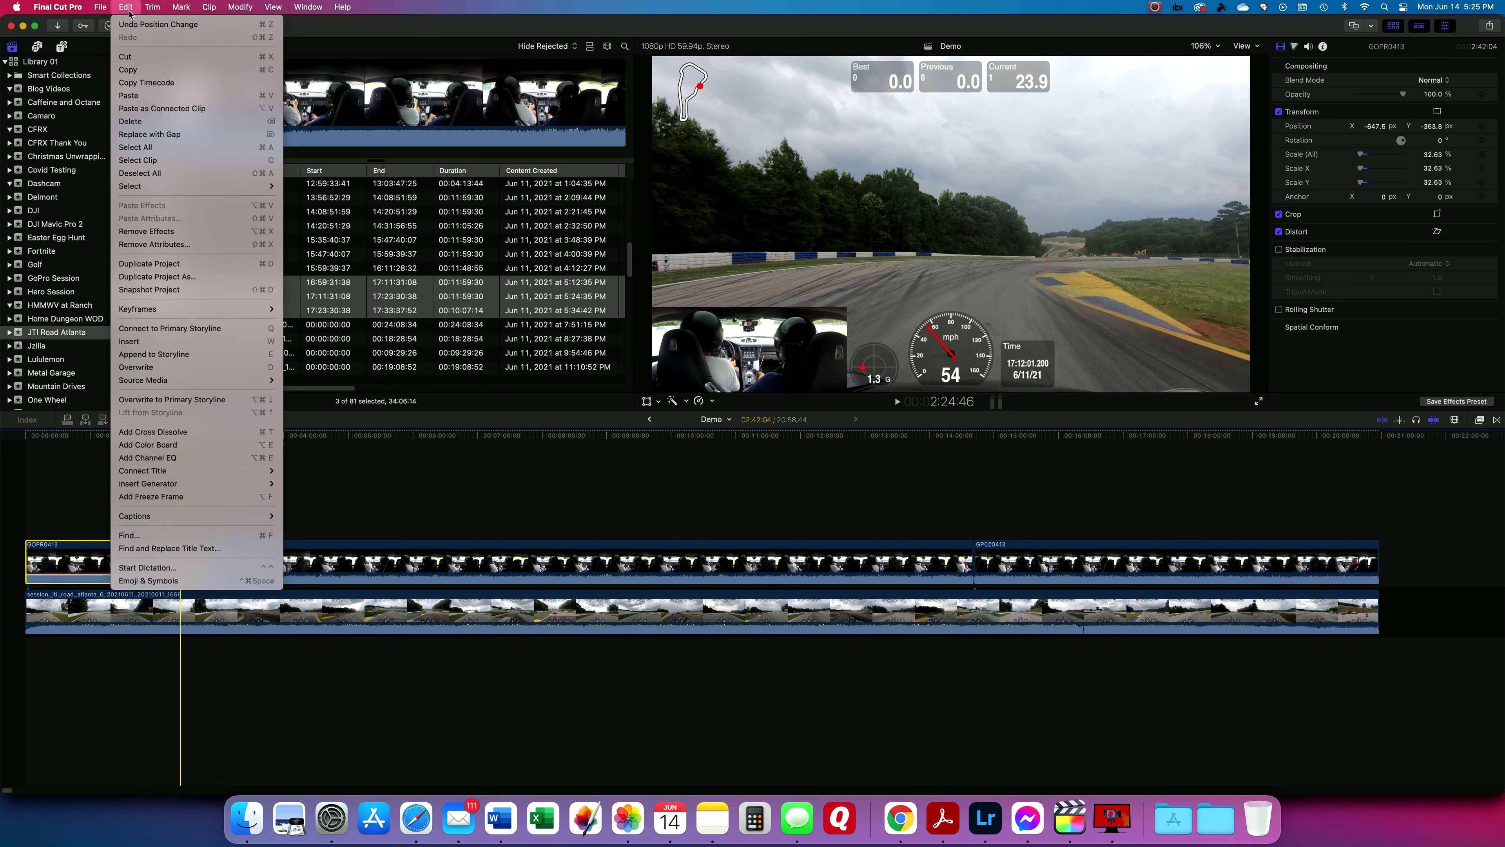
left_click(132, 69)
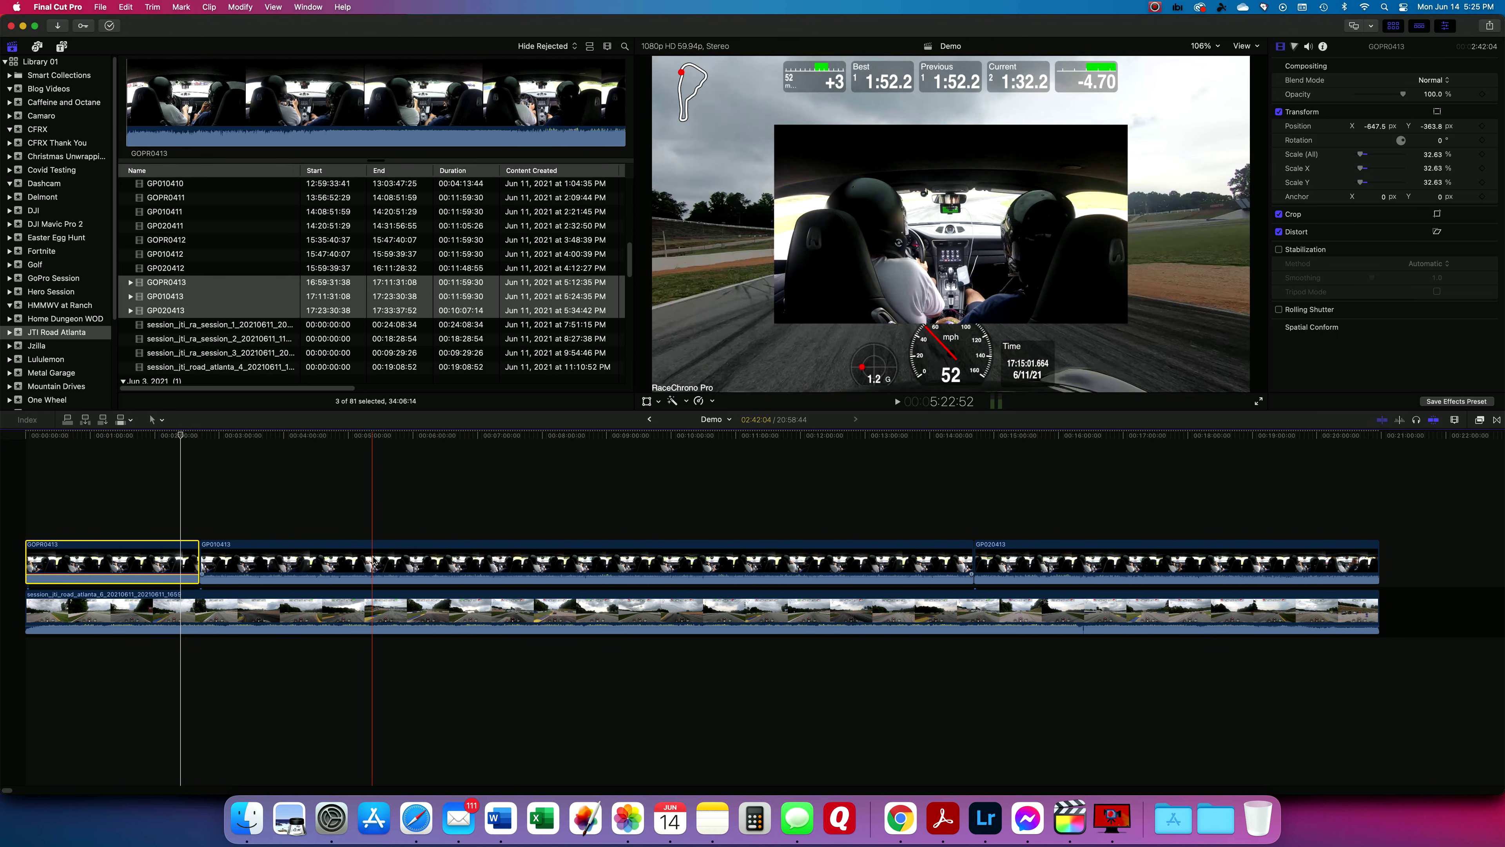
- Paste the position, scale, crop and volume attributes onto GP010413 and GP020413, with keyframe timing set to Stretch to Fit
left_click(371, 559)
left_click(1046, 560, "super")
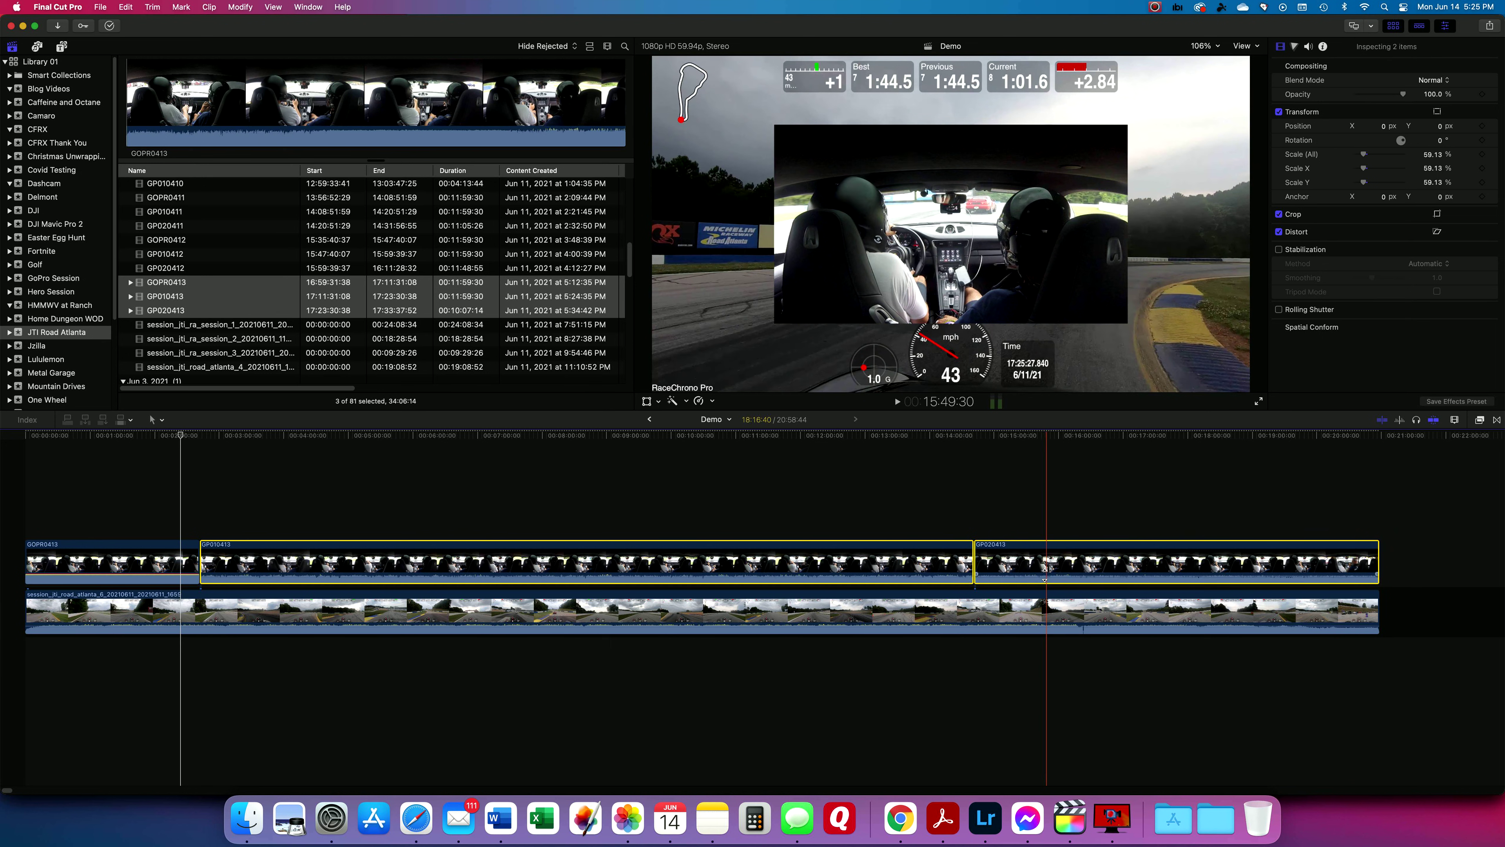
left_click(125, 7)
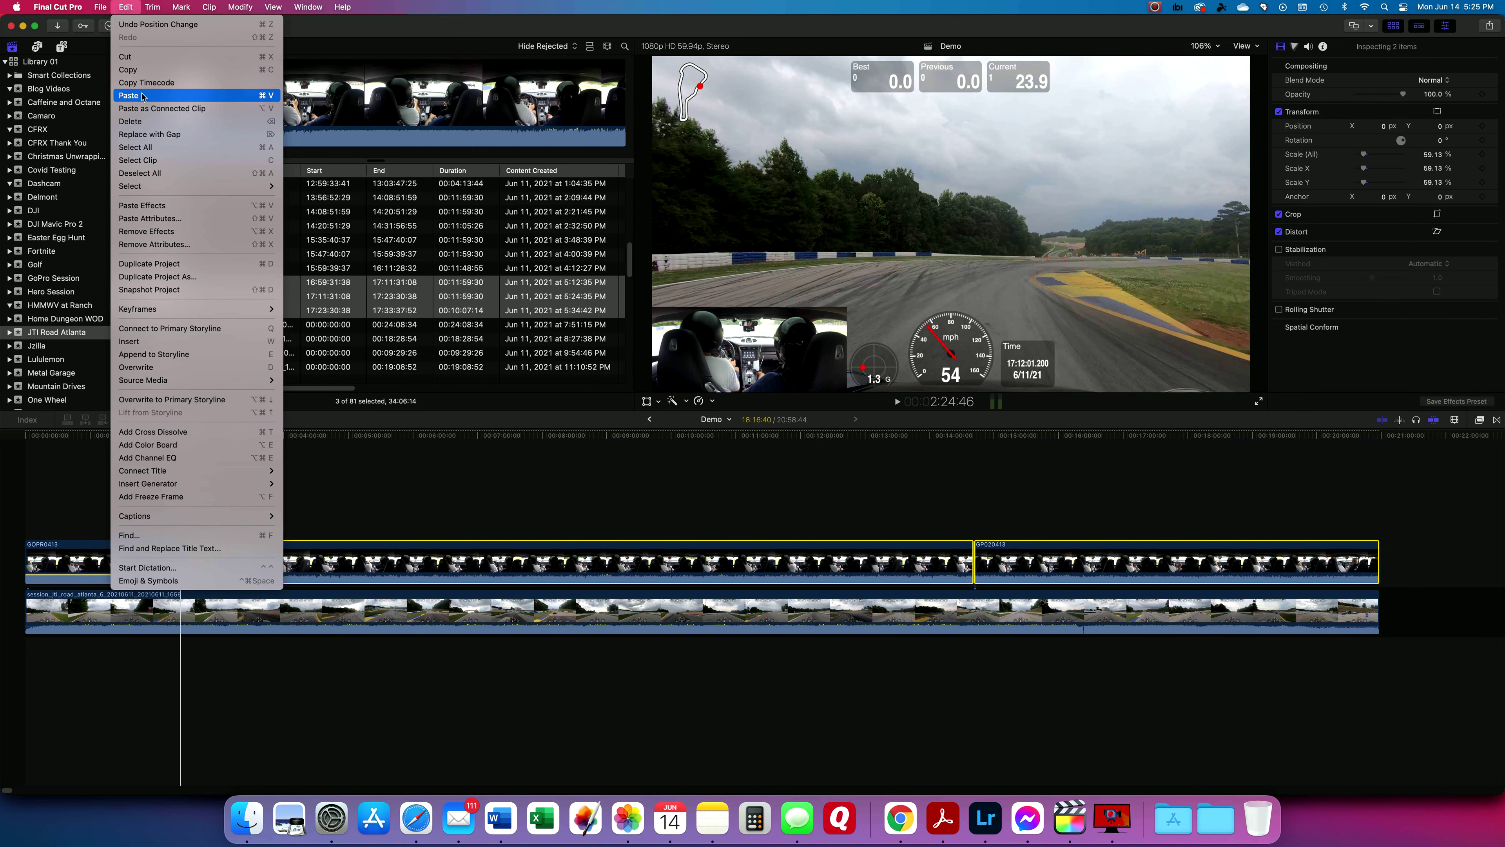
left_click(156, 220)
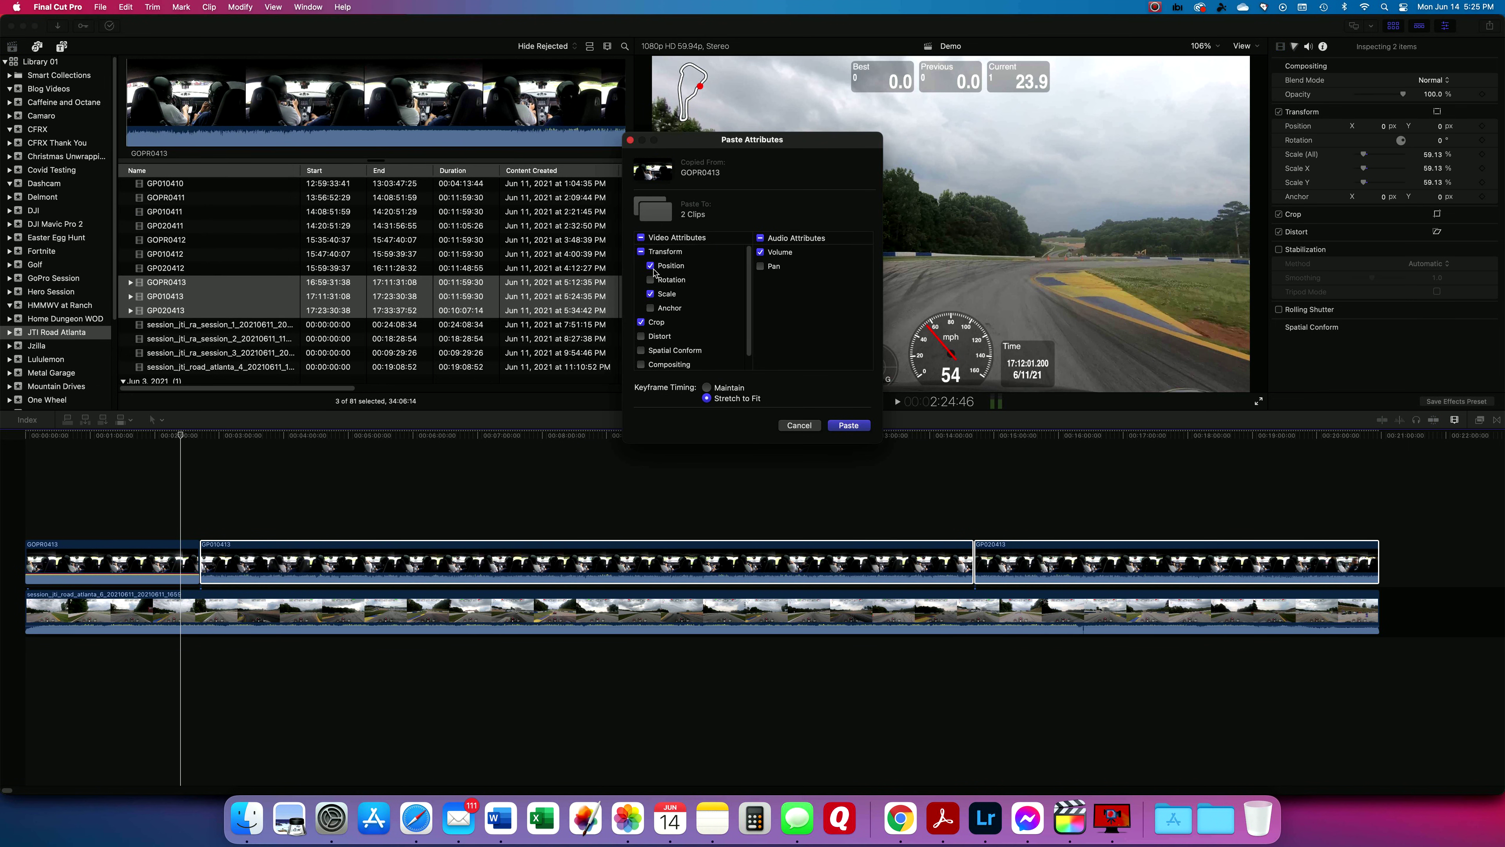
left_click(849, 426)
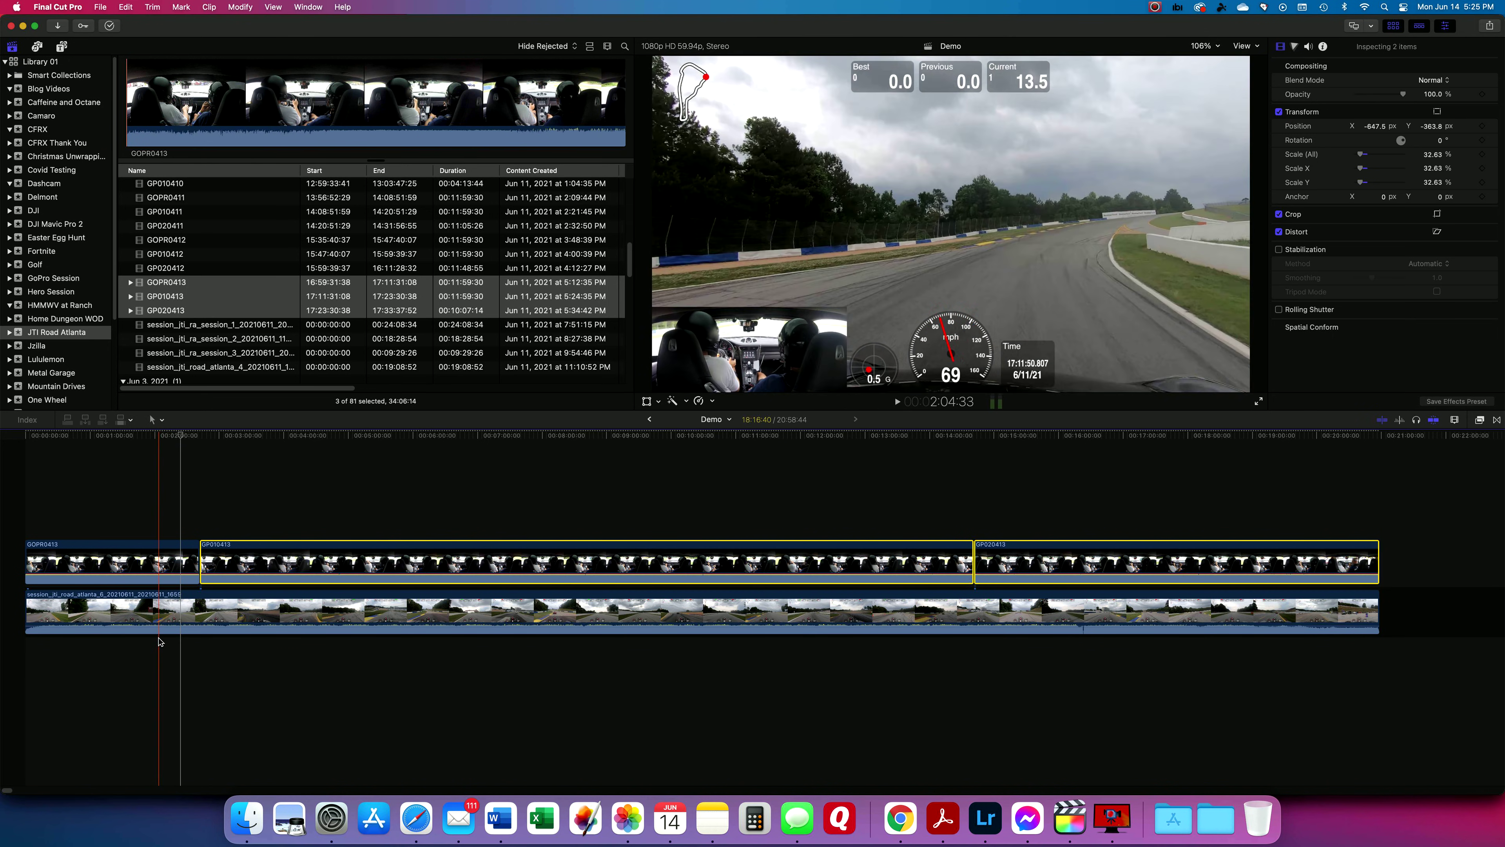
- Select the session 6 footage clip beneath the overlays
key("super+4")
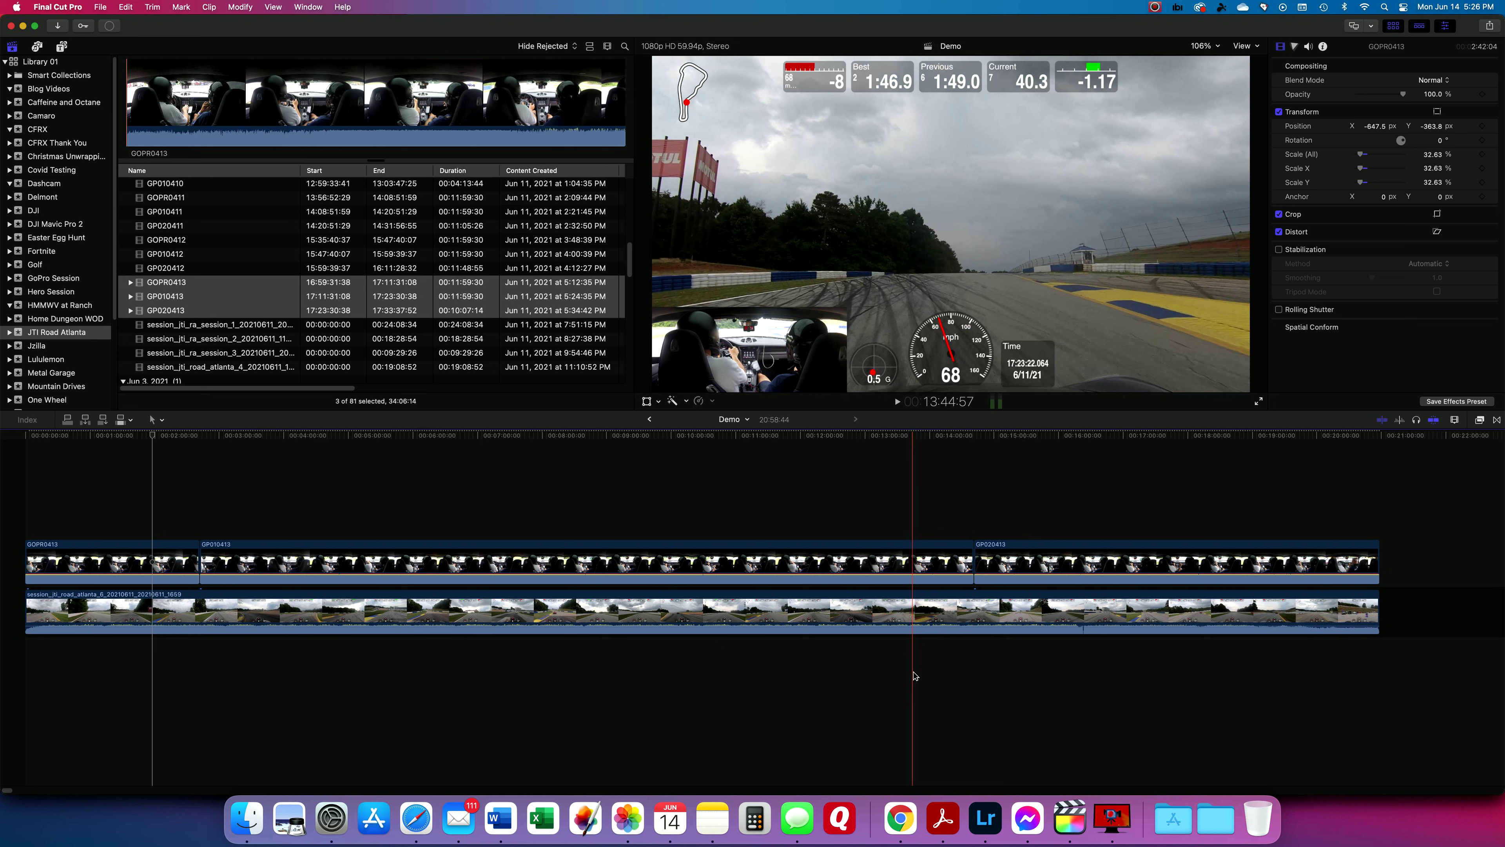
left_click(889, 600)
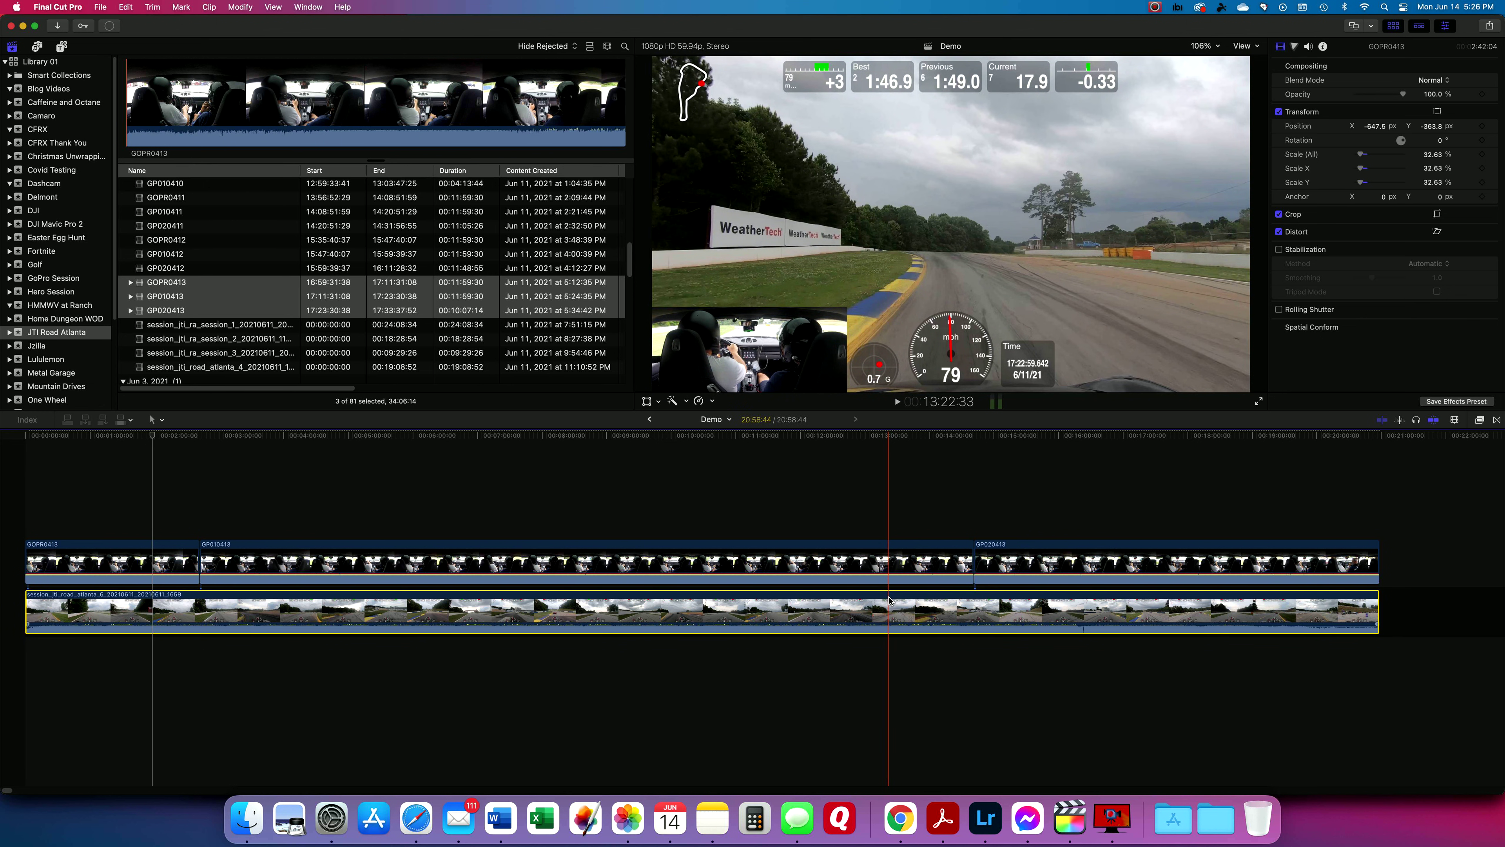